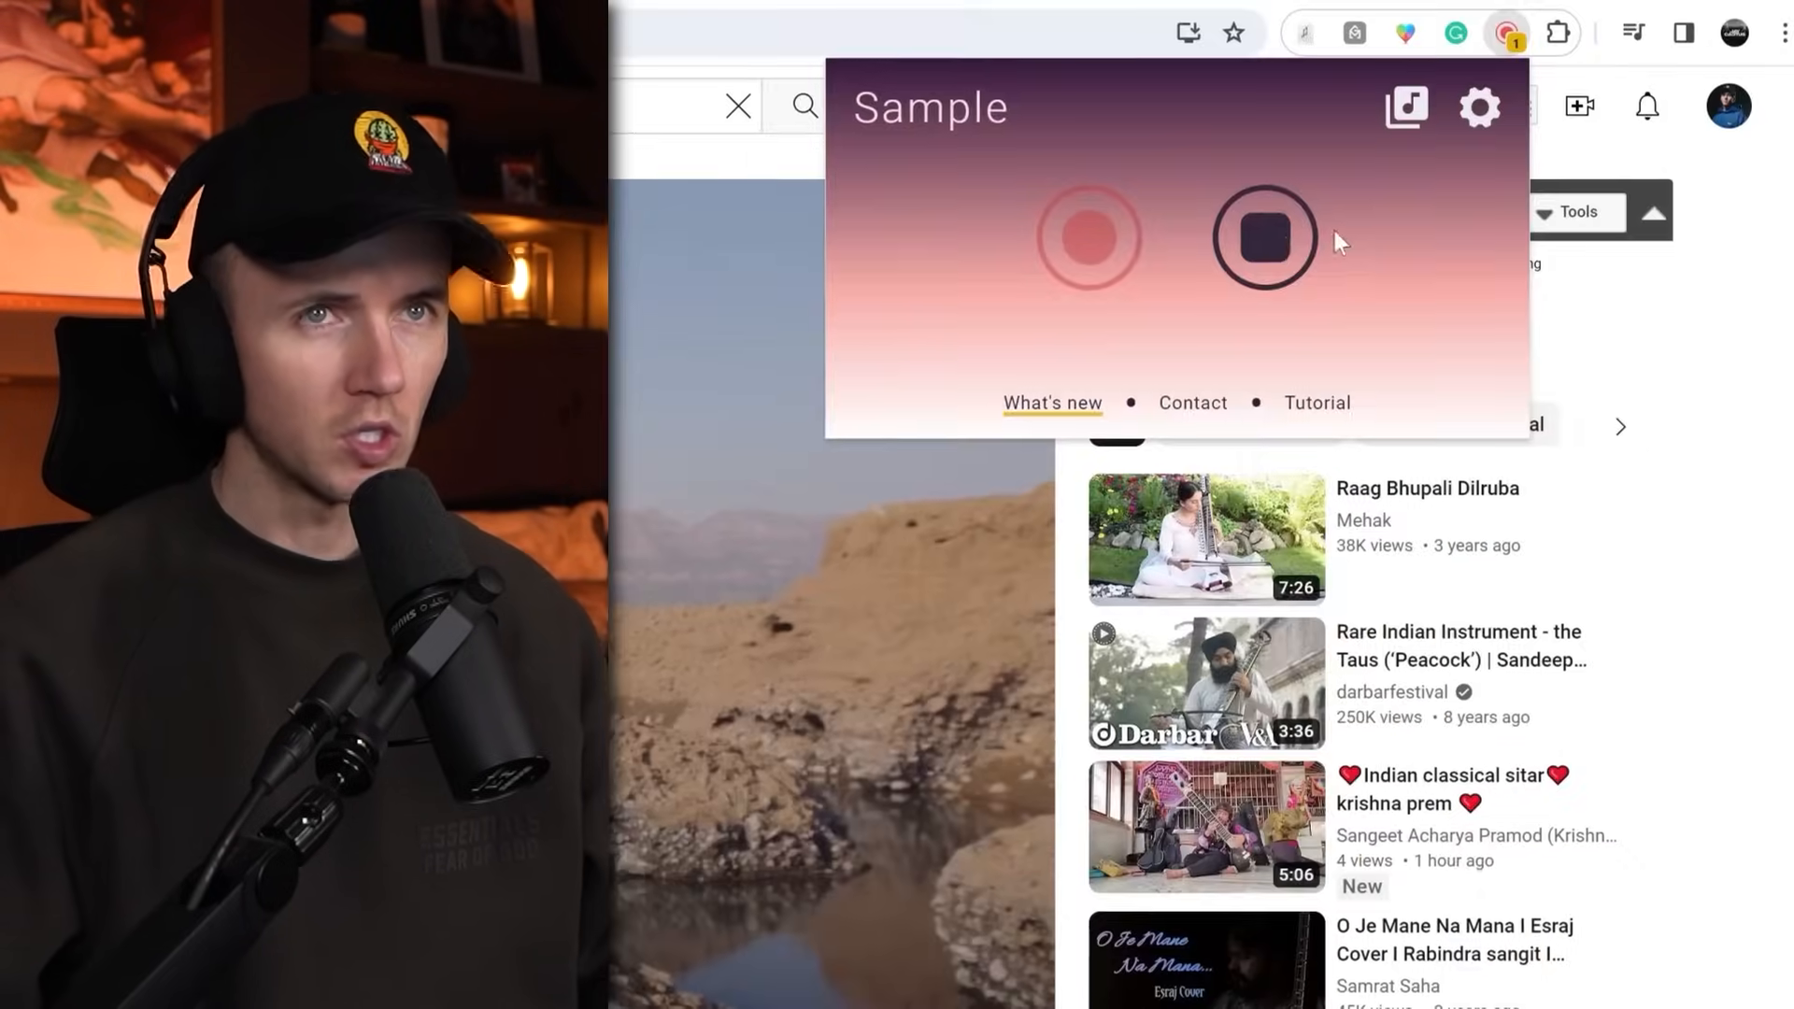
- Stop the browser audio recording with the Sample extension and browse the track library's search results for "arabic"
{"action": "left_click", "coordinate": [1308, 241]}
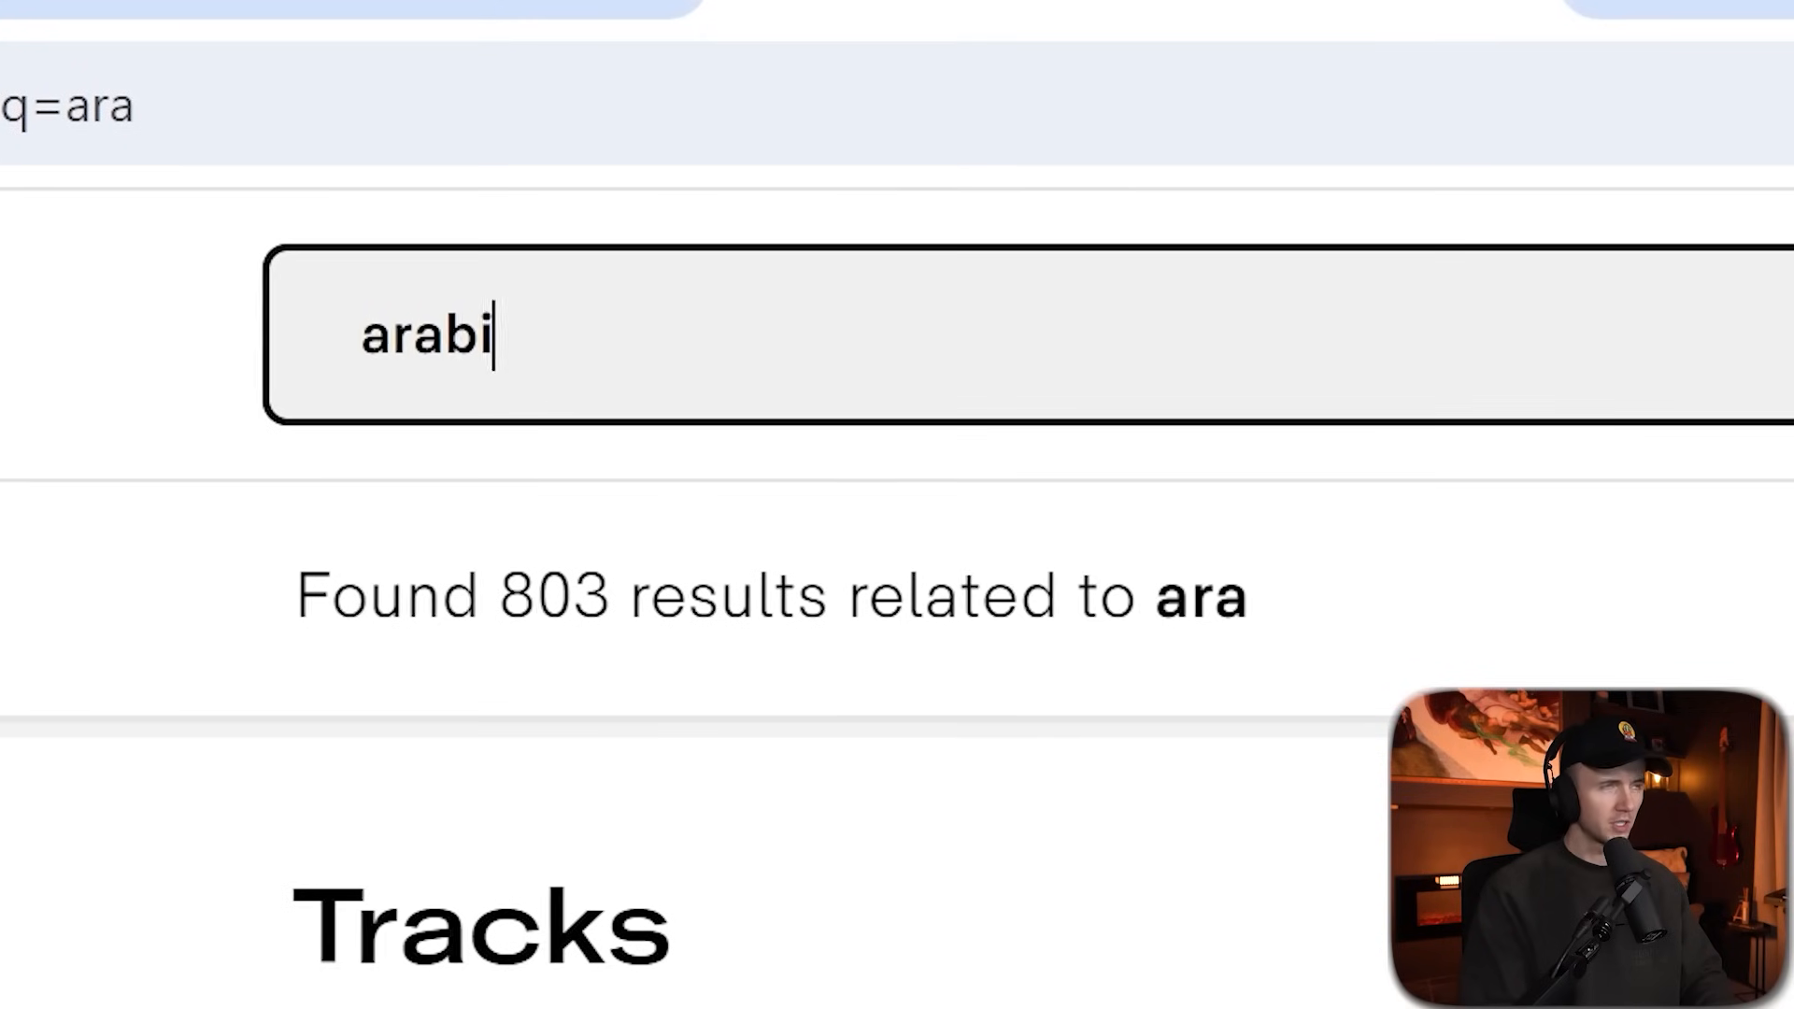
{"action": "scroll", "coordinate": [972, 646], "scroll_direction": "down", "scroll_amount": 15}
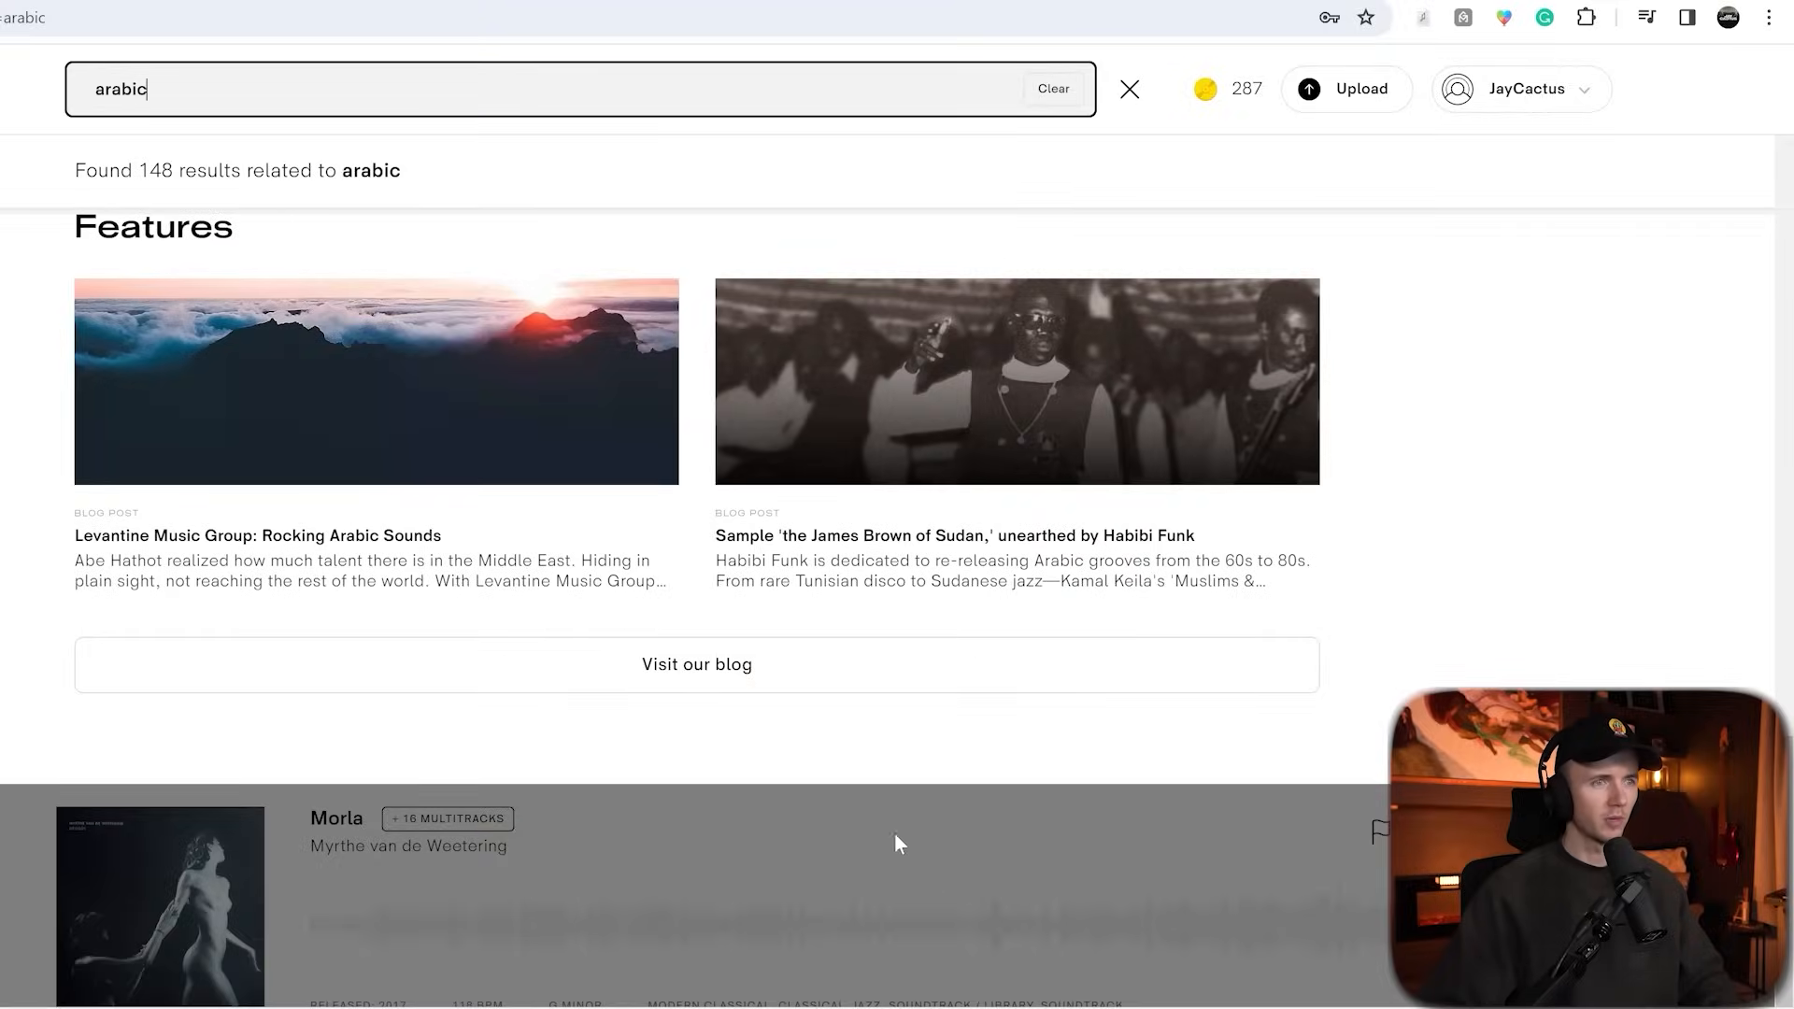
{"action": "left_click", "coordinate": [517, 571]}
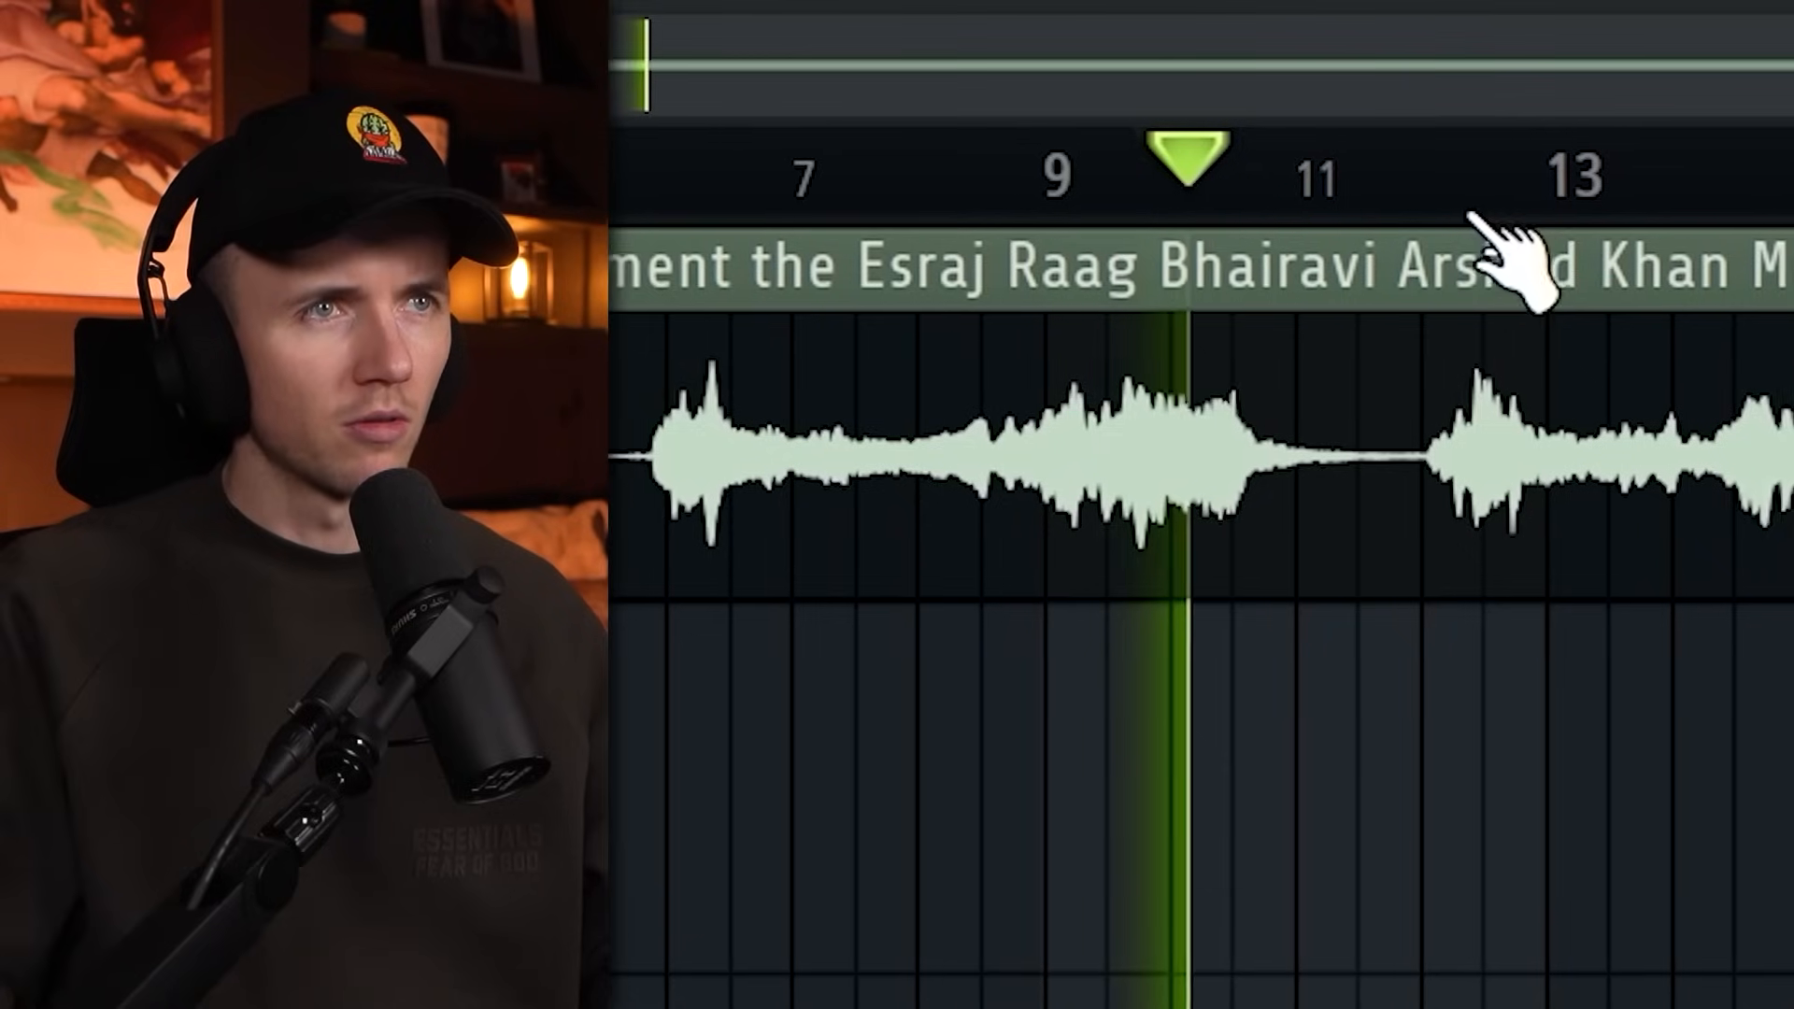
- Audition the esraj recording and cut it down to a short phrase at the start of Track 1
{"action": "left_click", "coordinate": [1360, 169]}
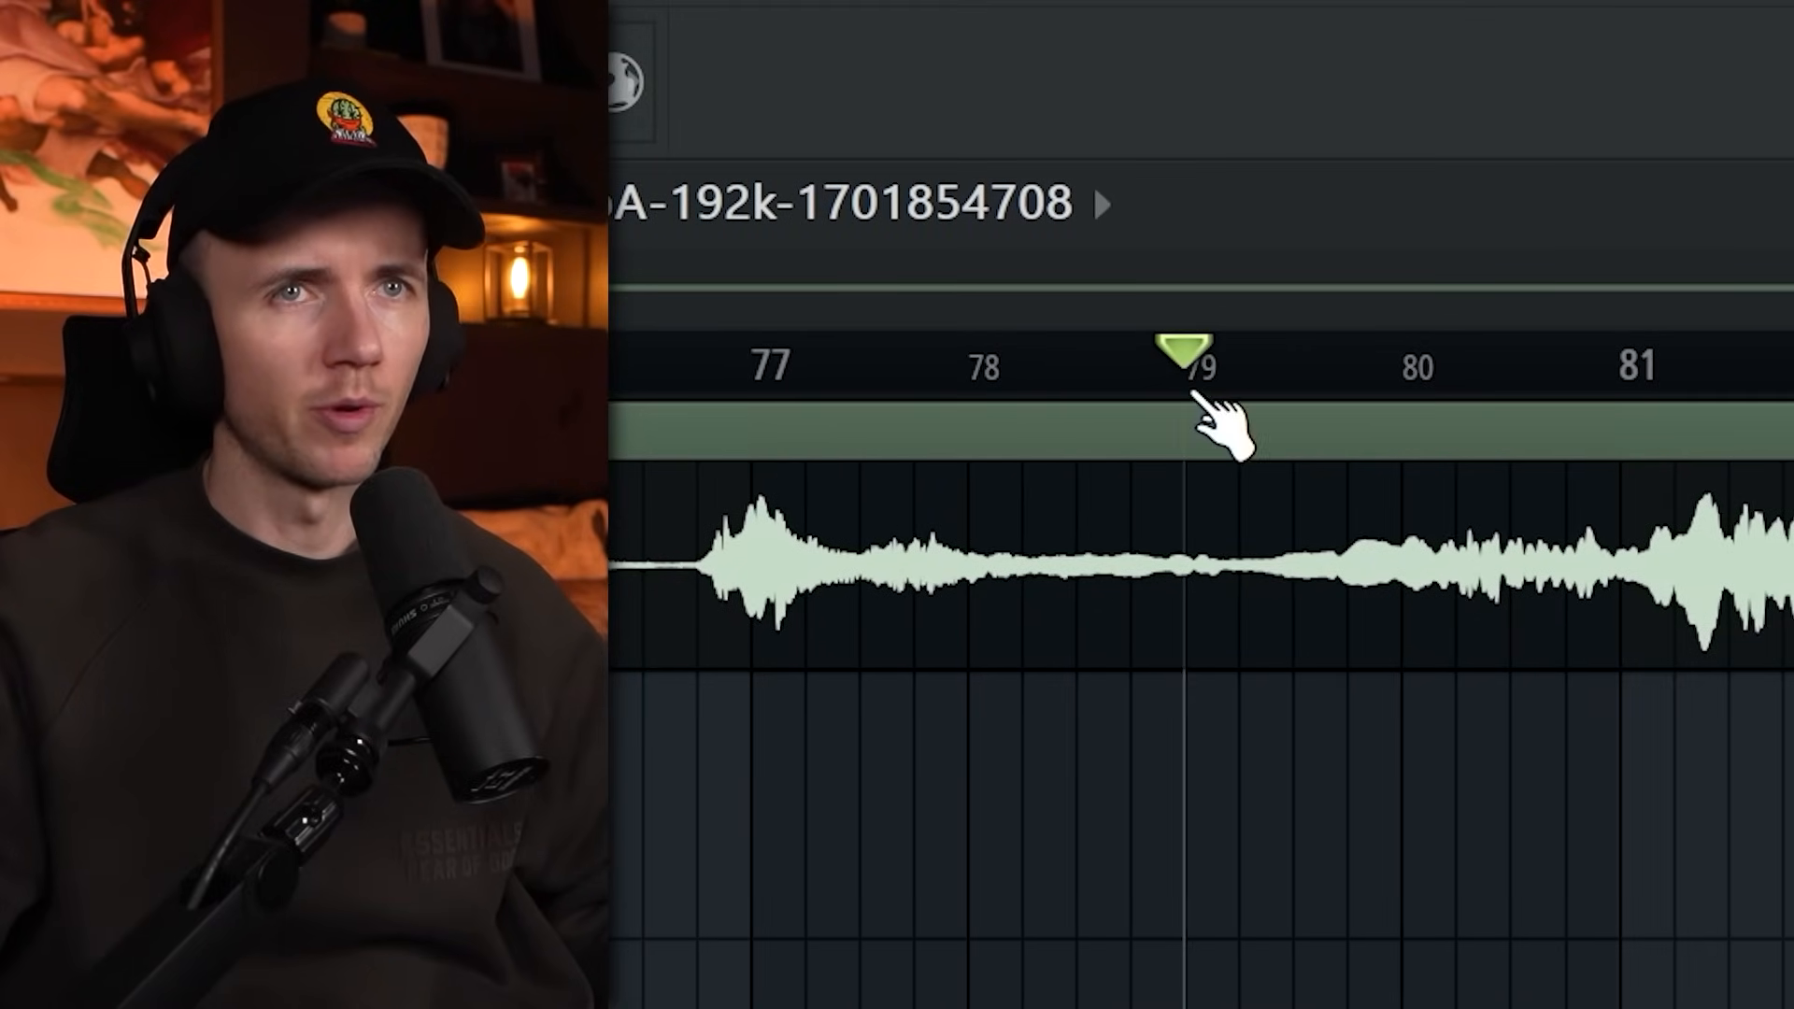
{"action": "key", "text": "space"}
{"action": "scroll", "coordinate": [1301, 615], "scroll_direction": "up", "scroll_amount": 4}
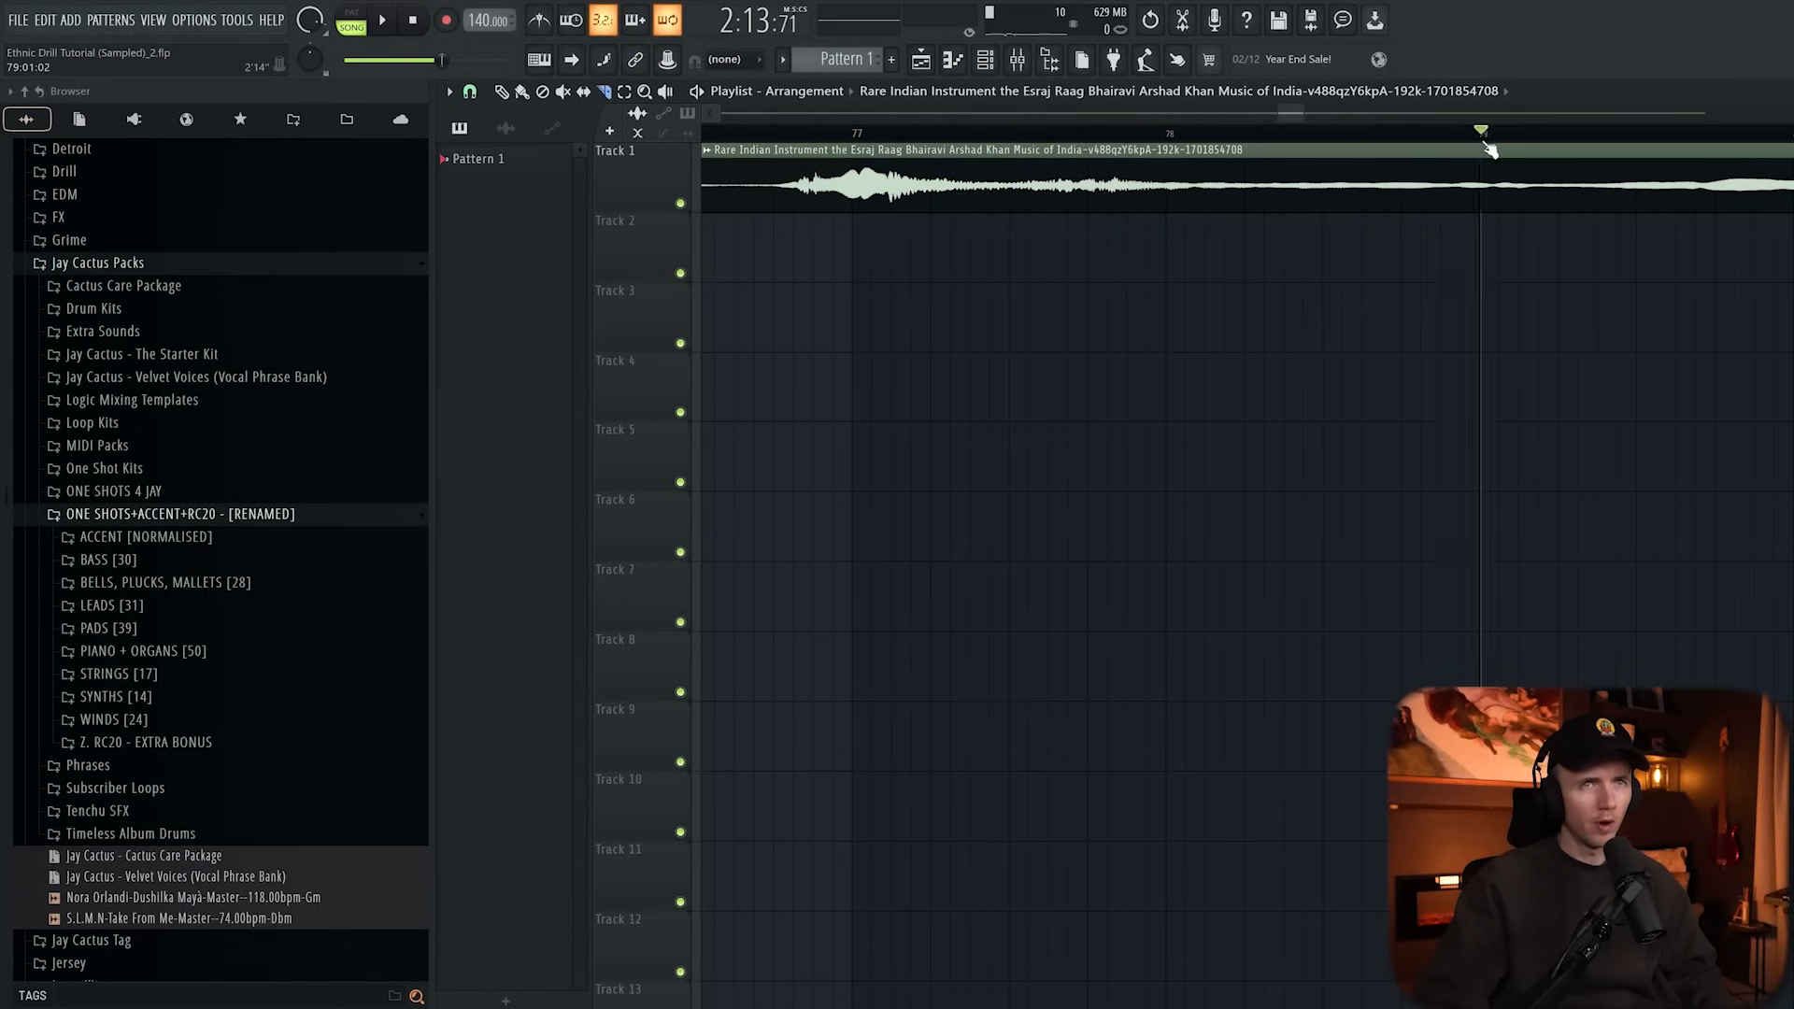
{"action": "right_click", "coordinate": [1476, 198]}
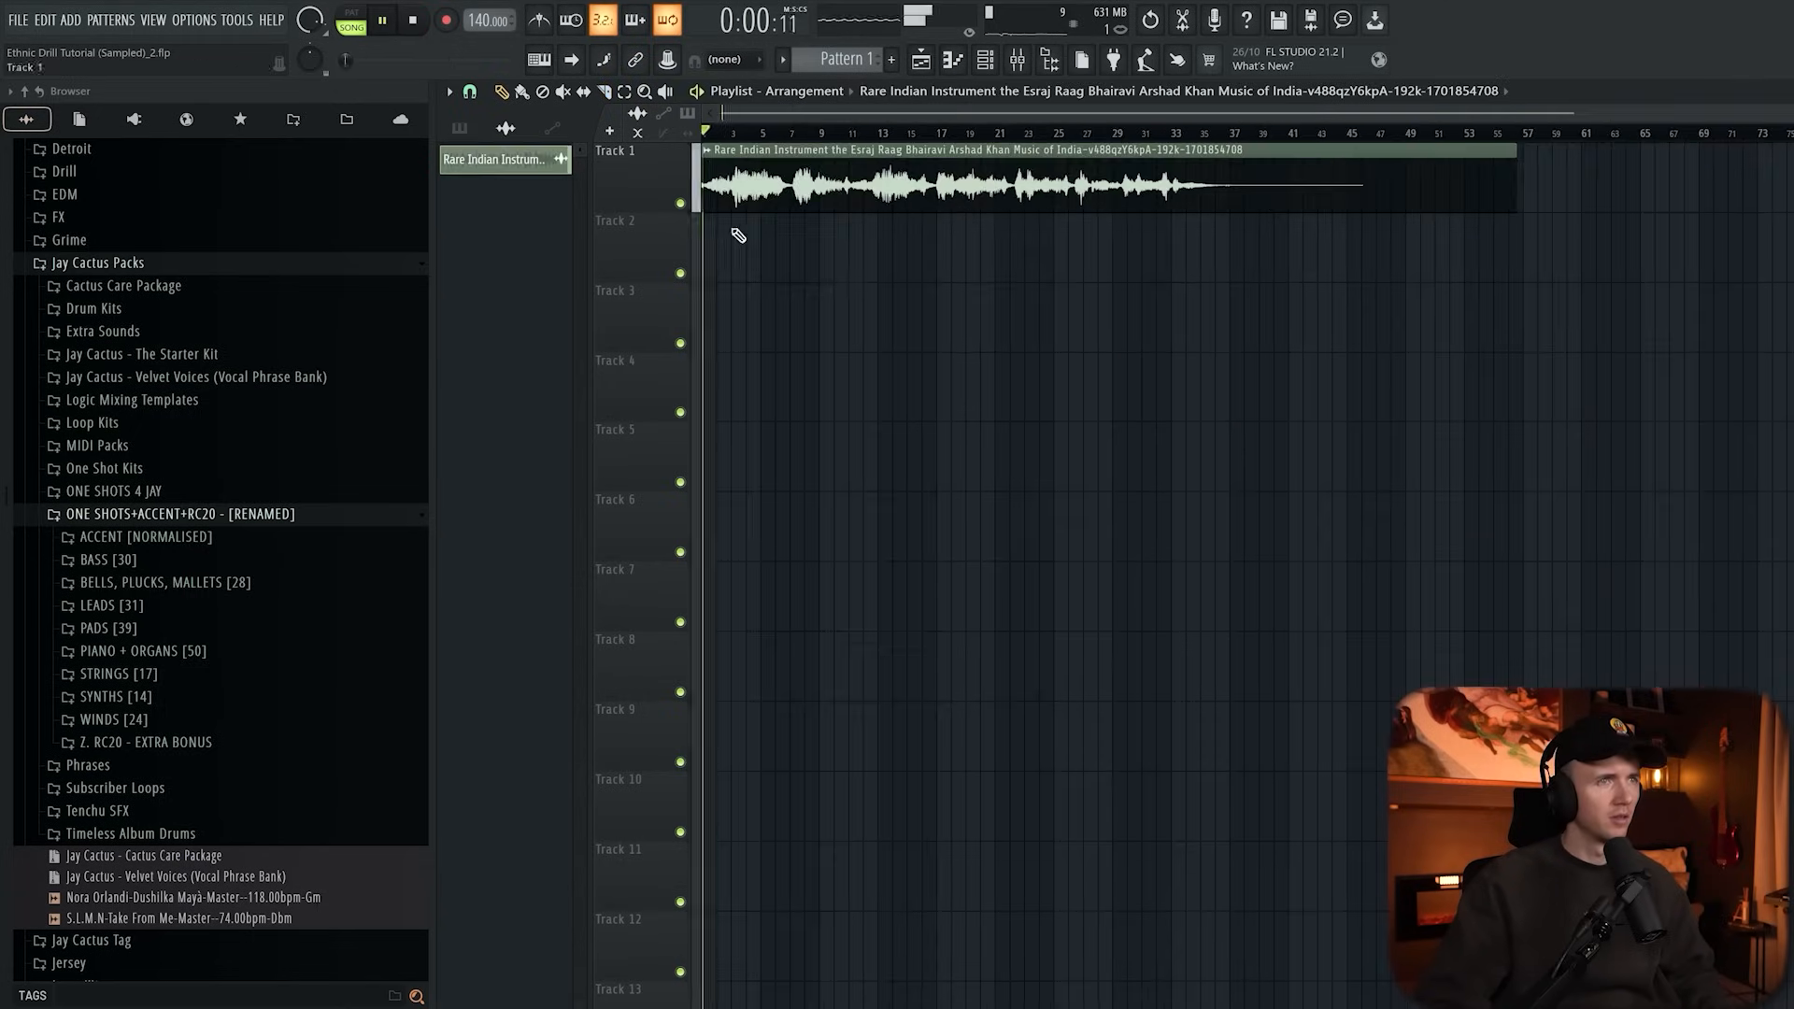
{"action": "key", "text": "space"}
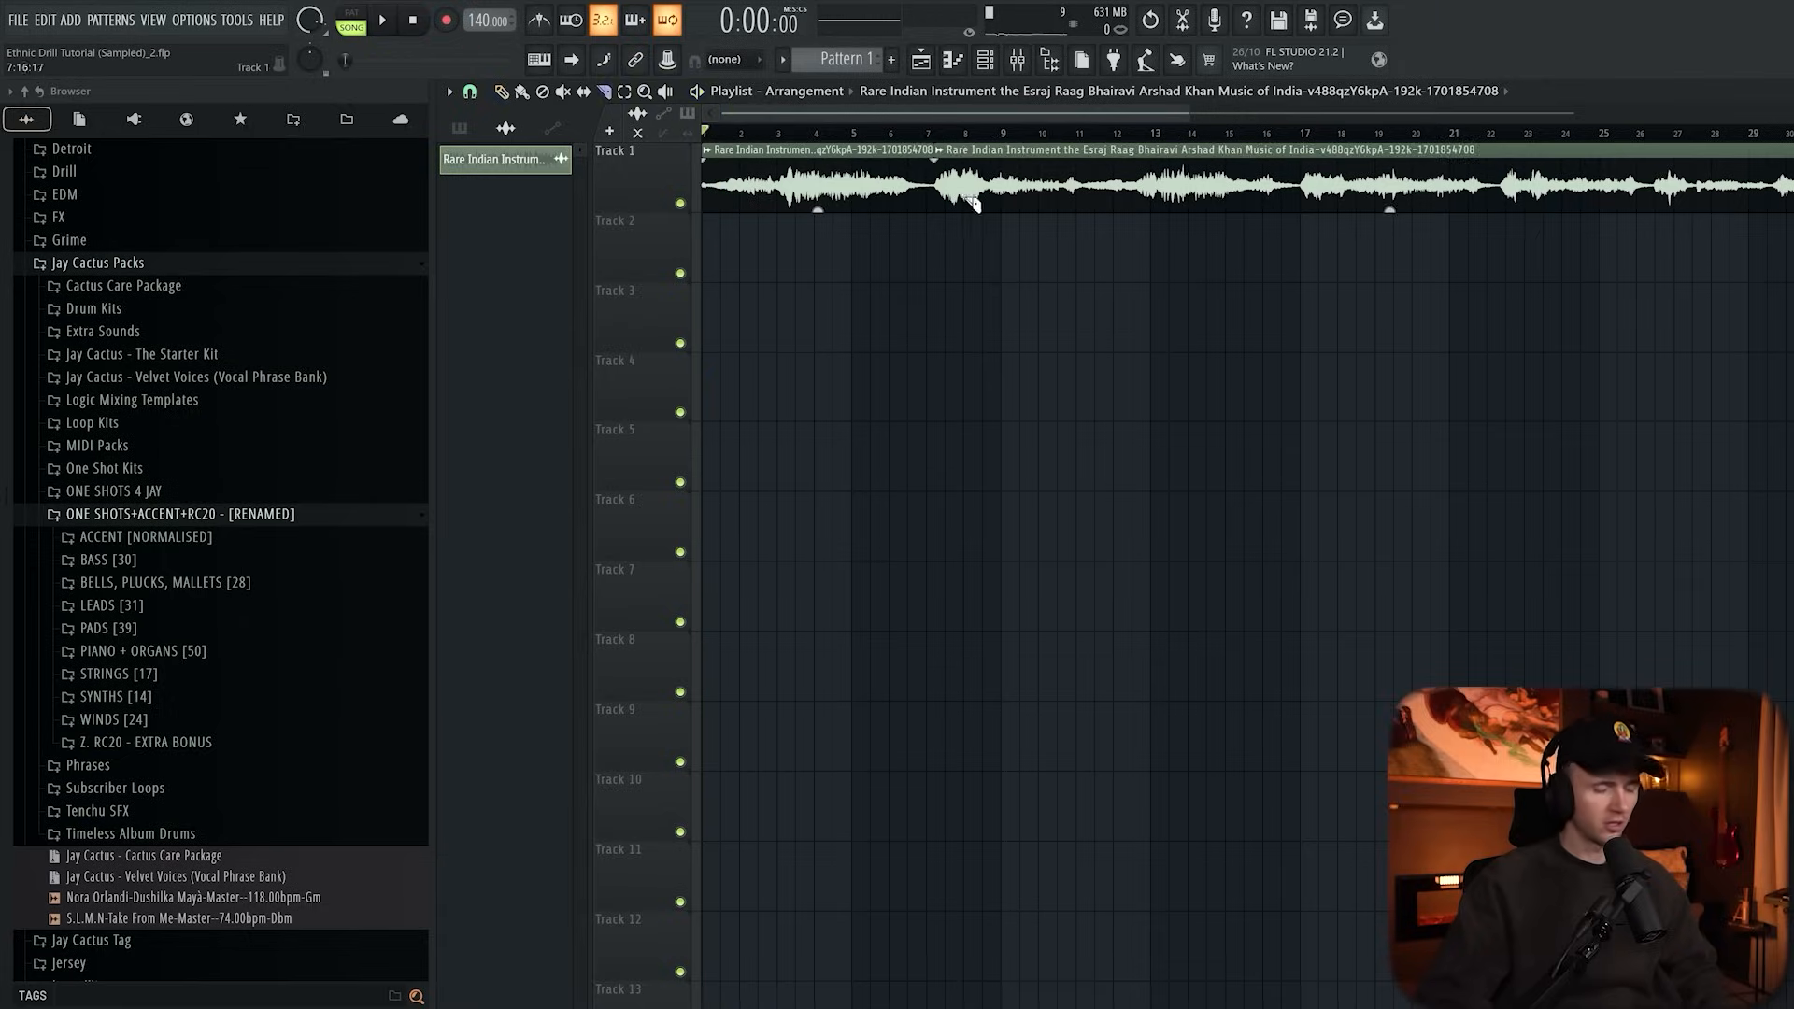
{"action": "right_click", "coordinate": [972, 204]}
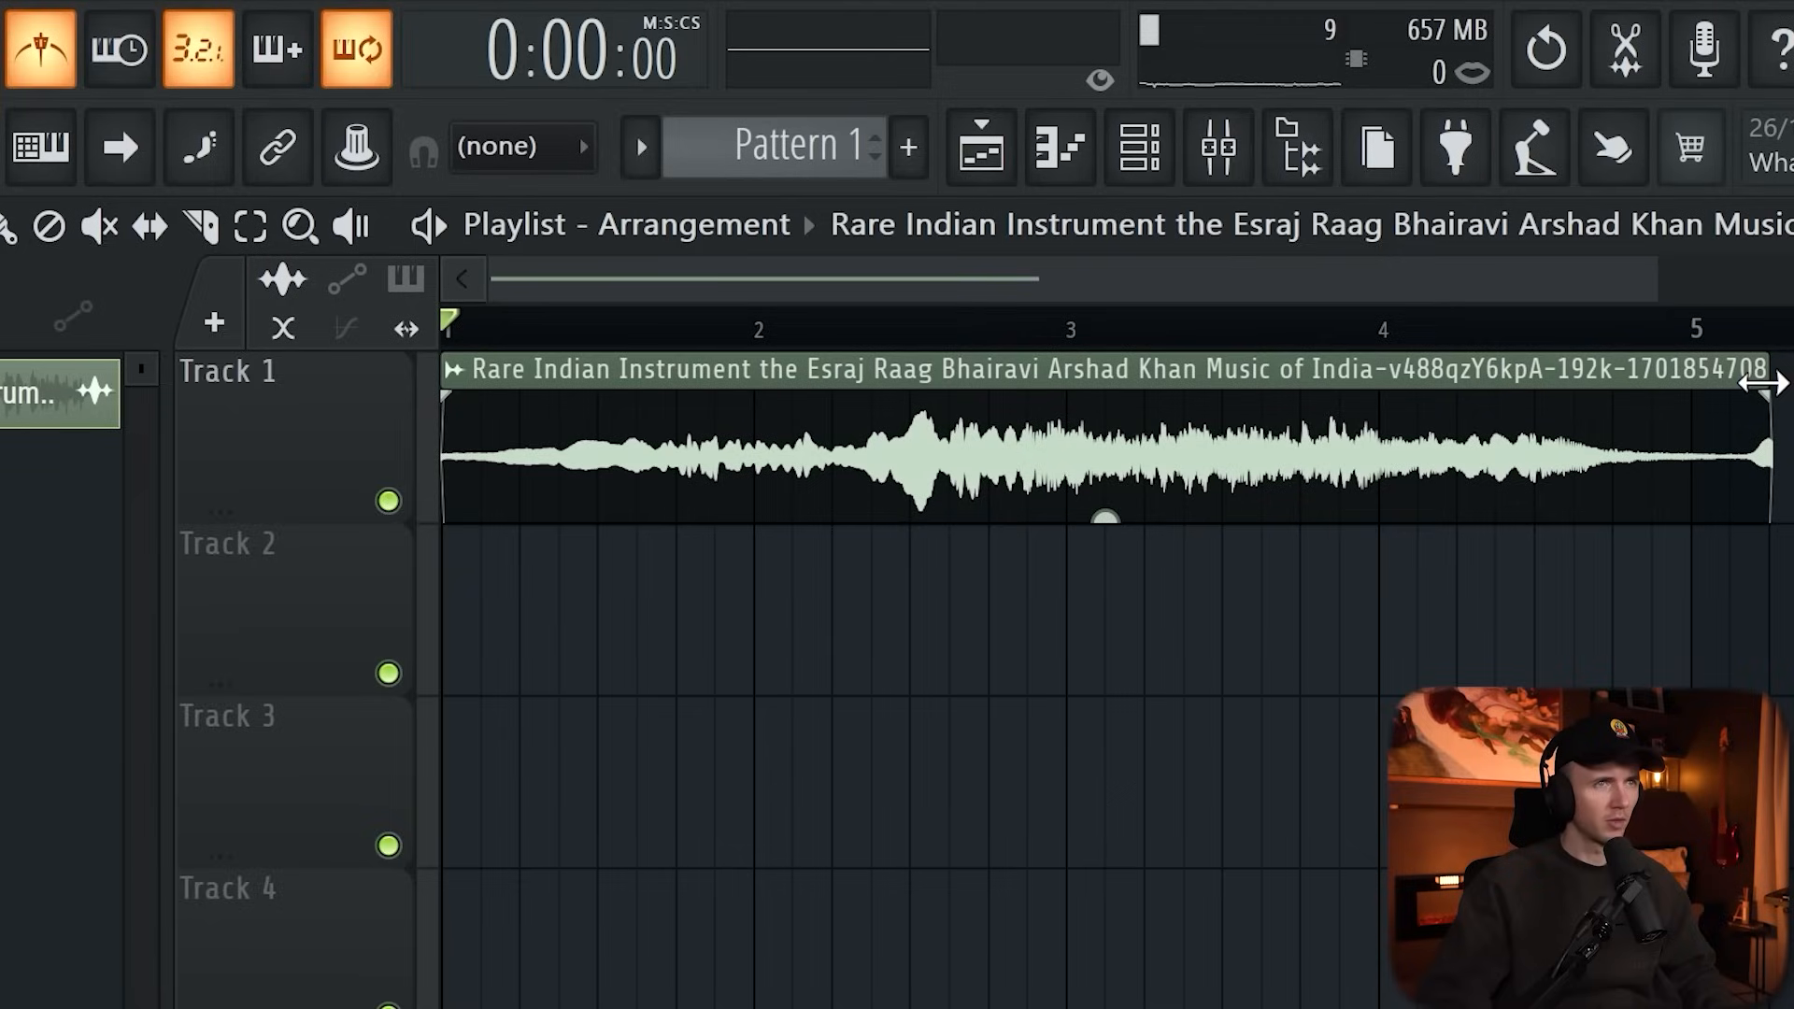
- Play the esraj phrase on Track 1 against the metronome to check its timing
{"action": "key", "text": "space"}
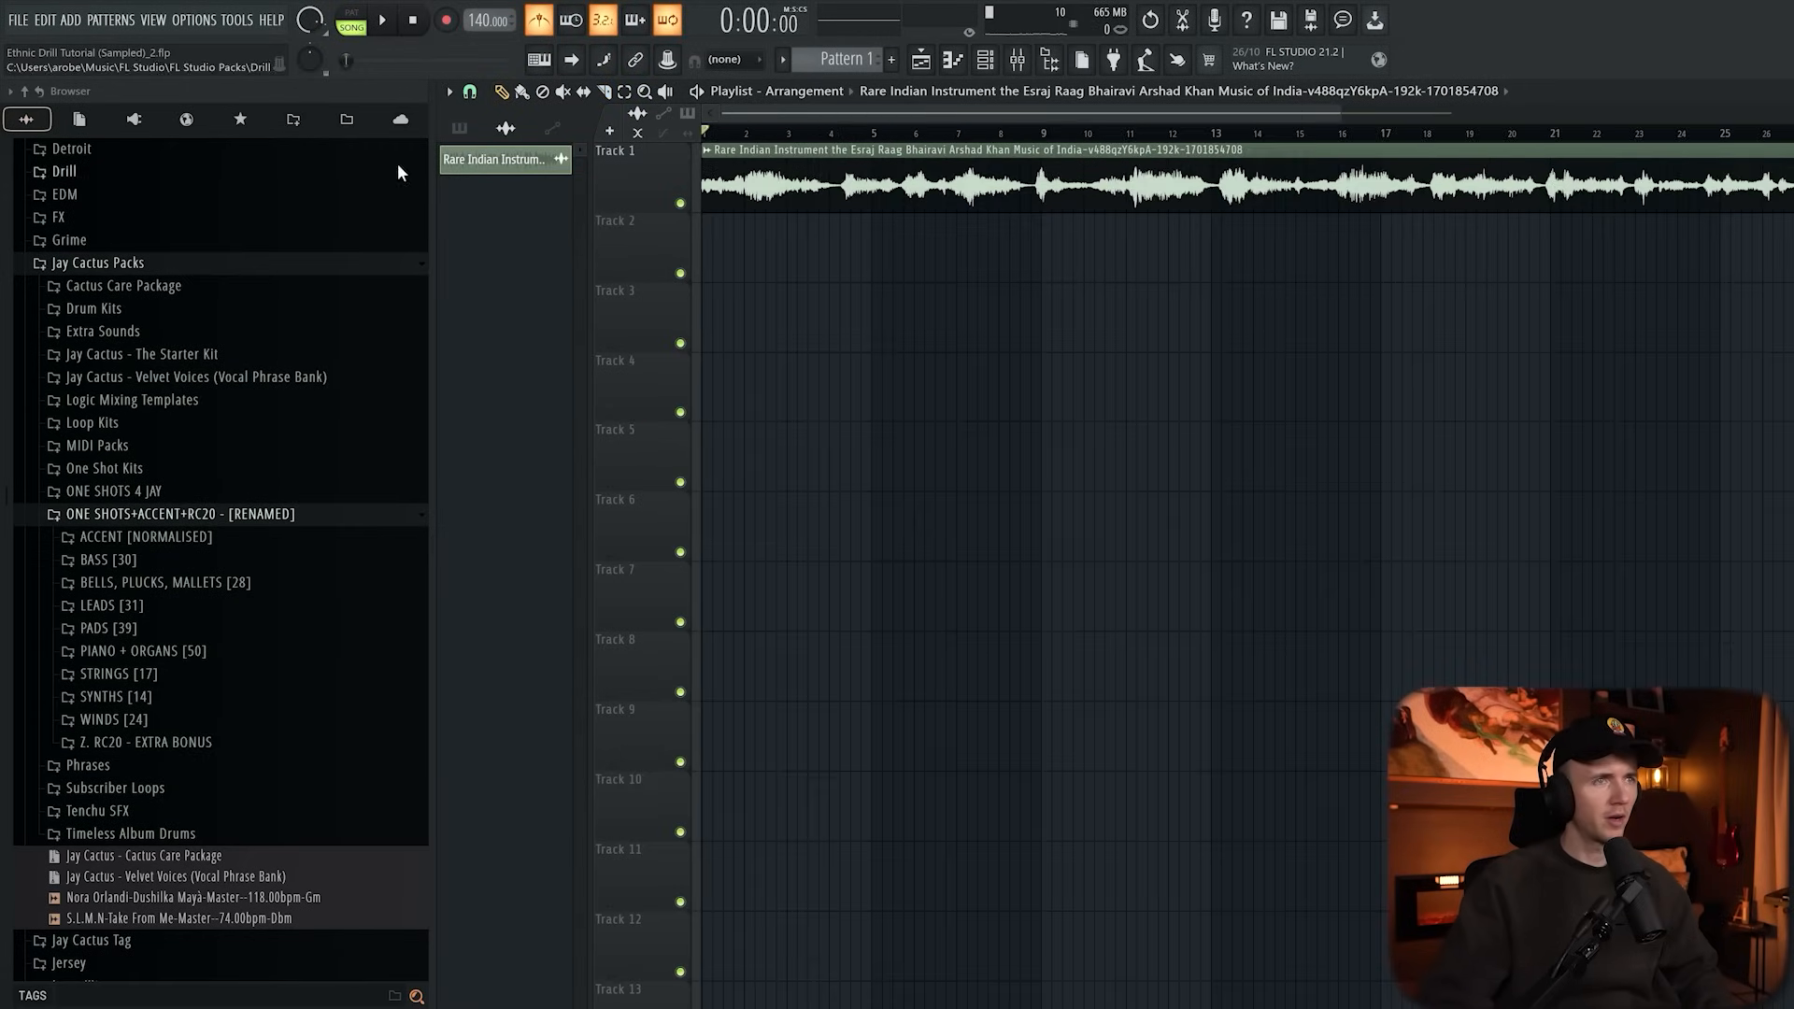
{"action": "key", "text": "space"}
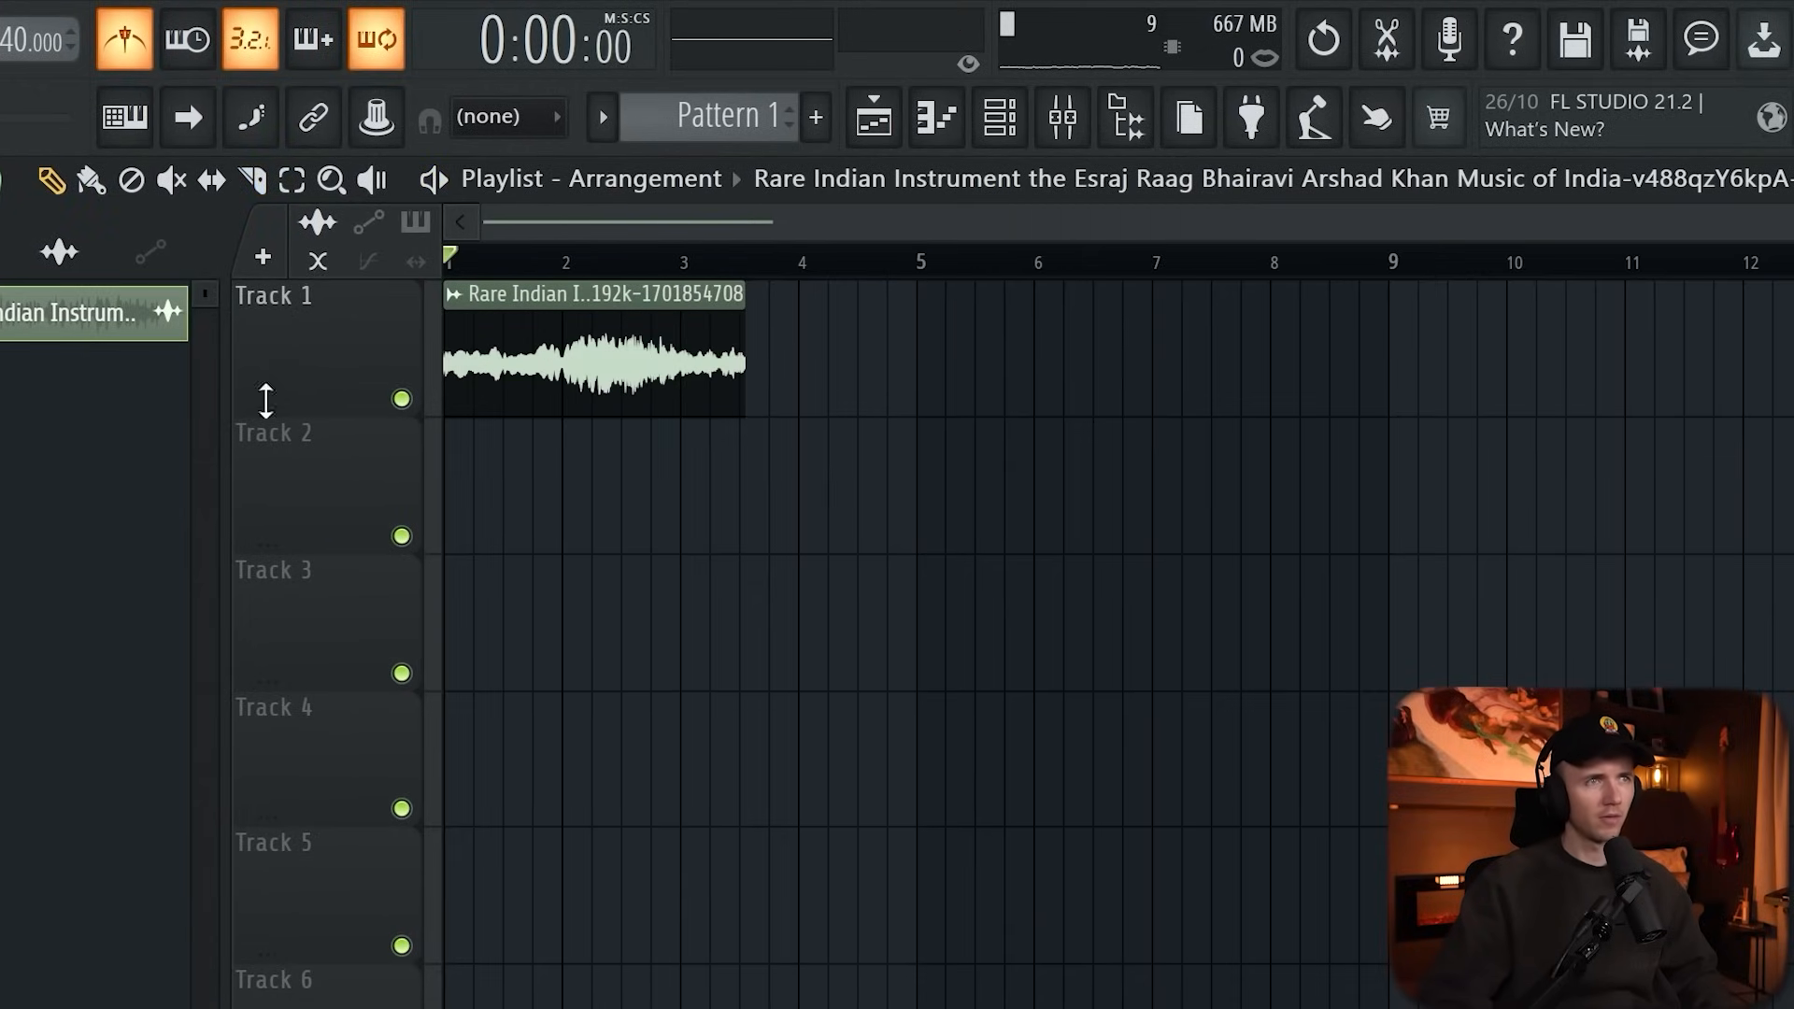
{"action": "key", "text": "space"}
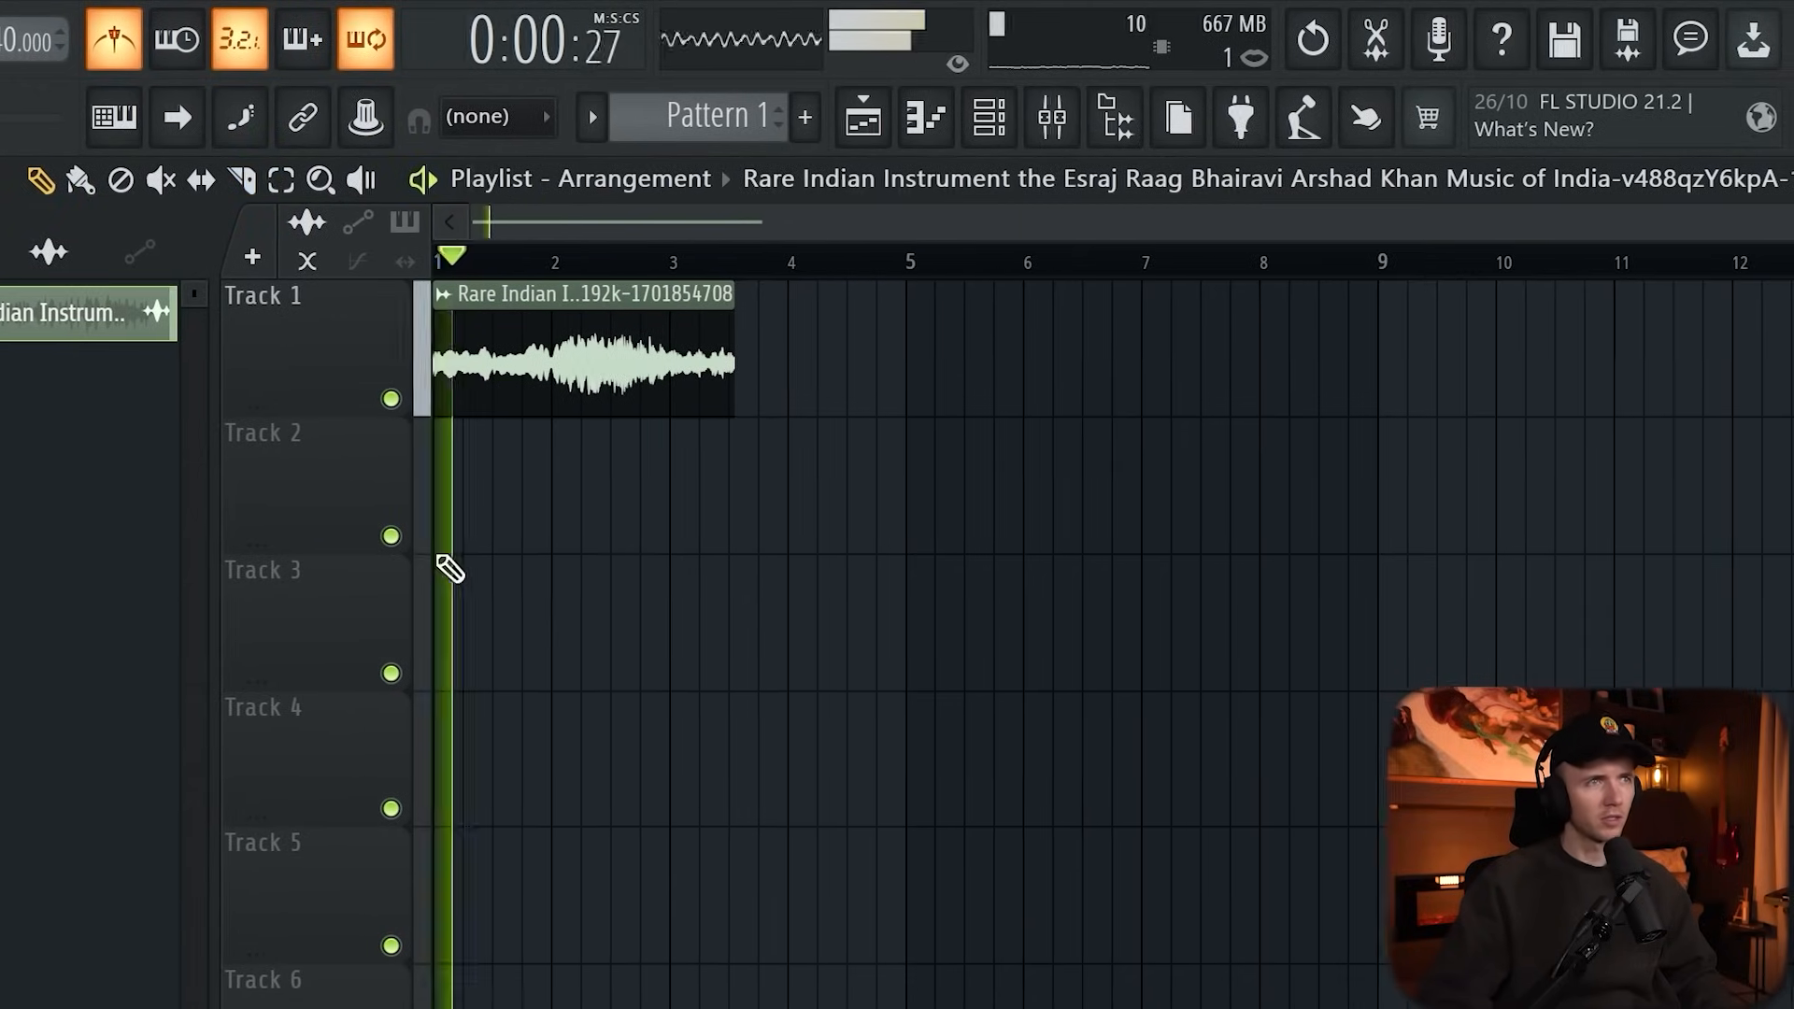
{"action": "scroll", "coordinate": [327, 540], "scroll_direction": "up", "scroll_amount": 3}
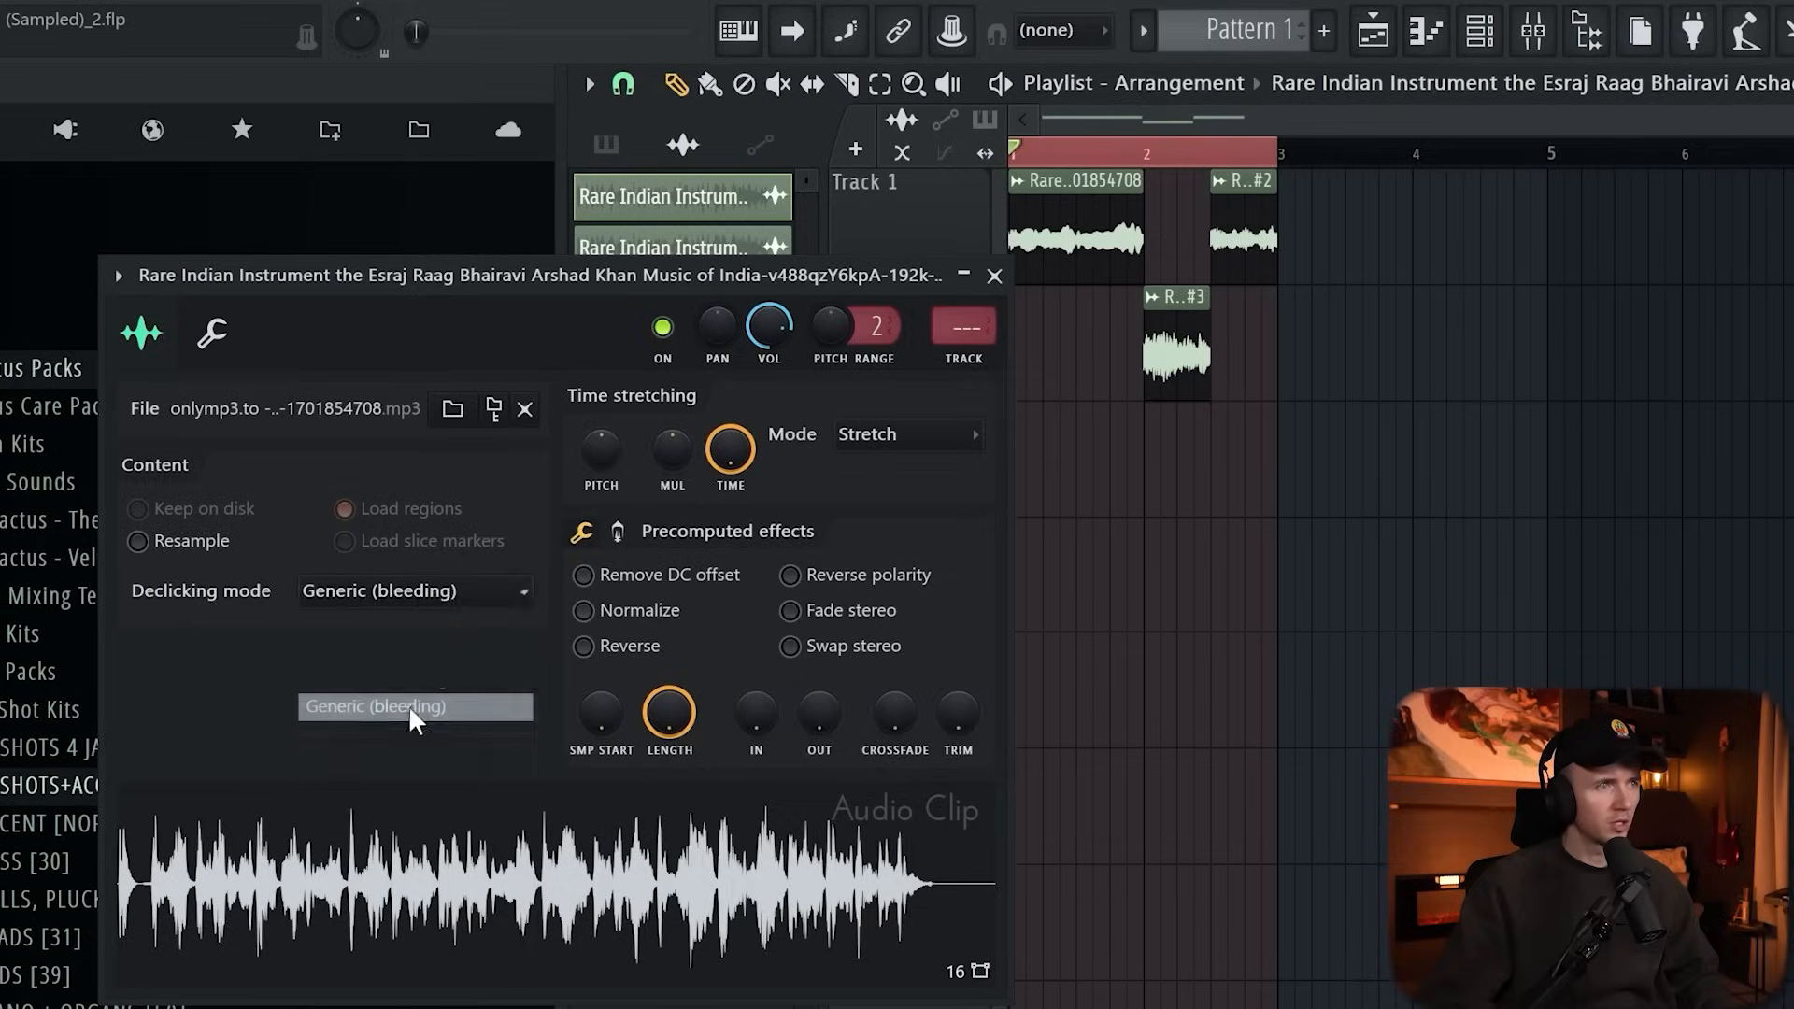
- Set the declicking mode of the esraj slices to Generic (bleeding) and close their clip settings
{"action": "left_click", "coordinate": [411, 719]}
{"action": "left_click", "coordinate": [994, 276]}
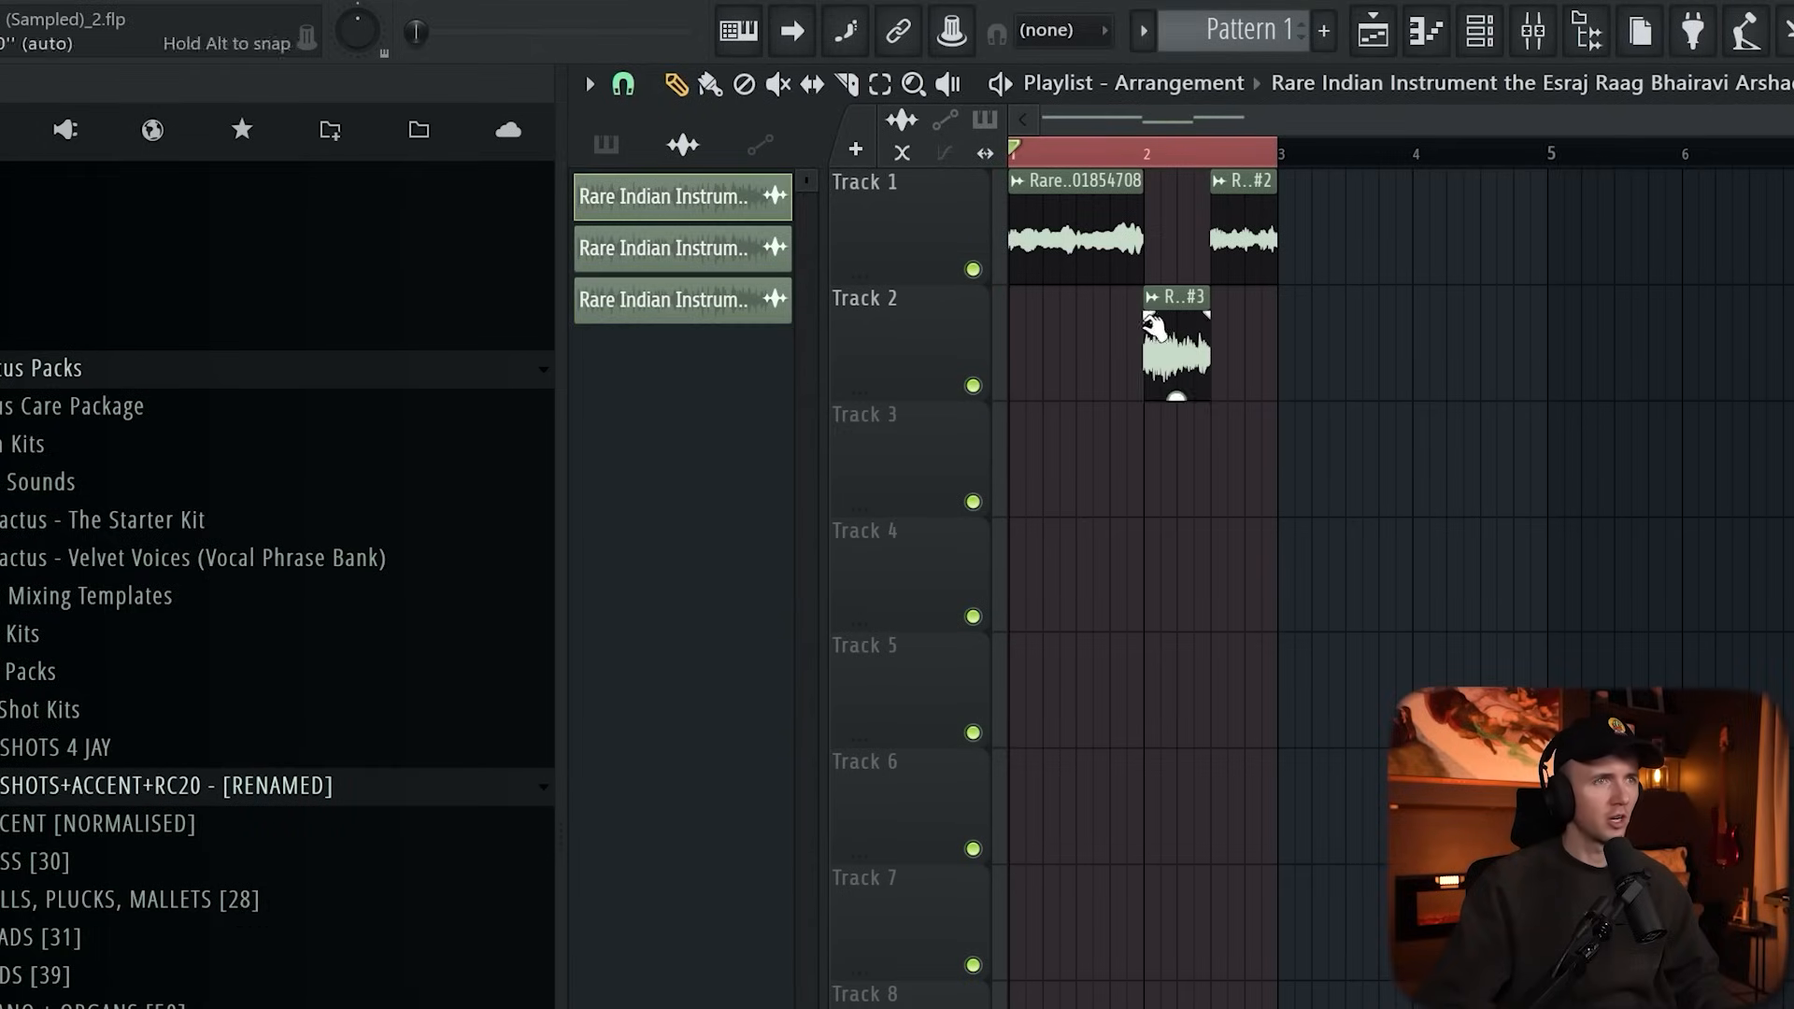
{"action": "double_click", "coordinate": [1169, 340]}
{"action": "left_click", "coordinate": [374, 549]}
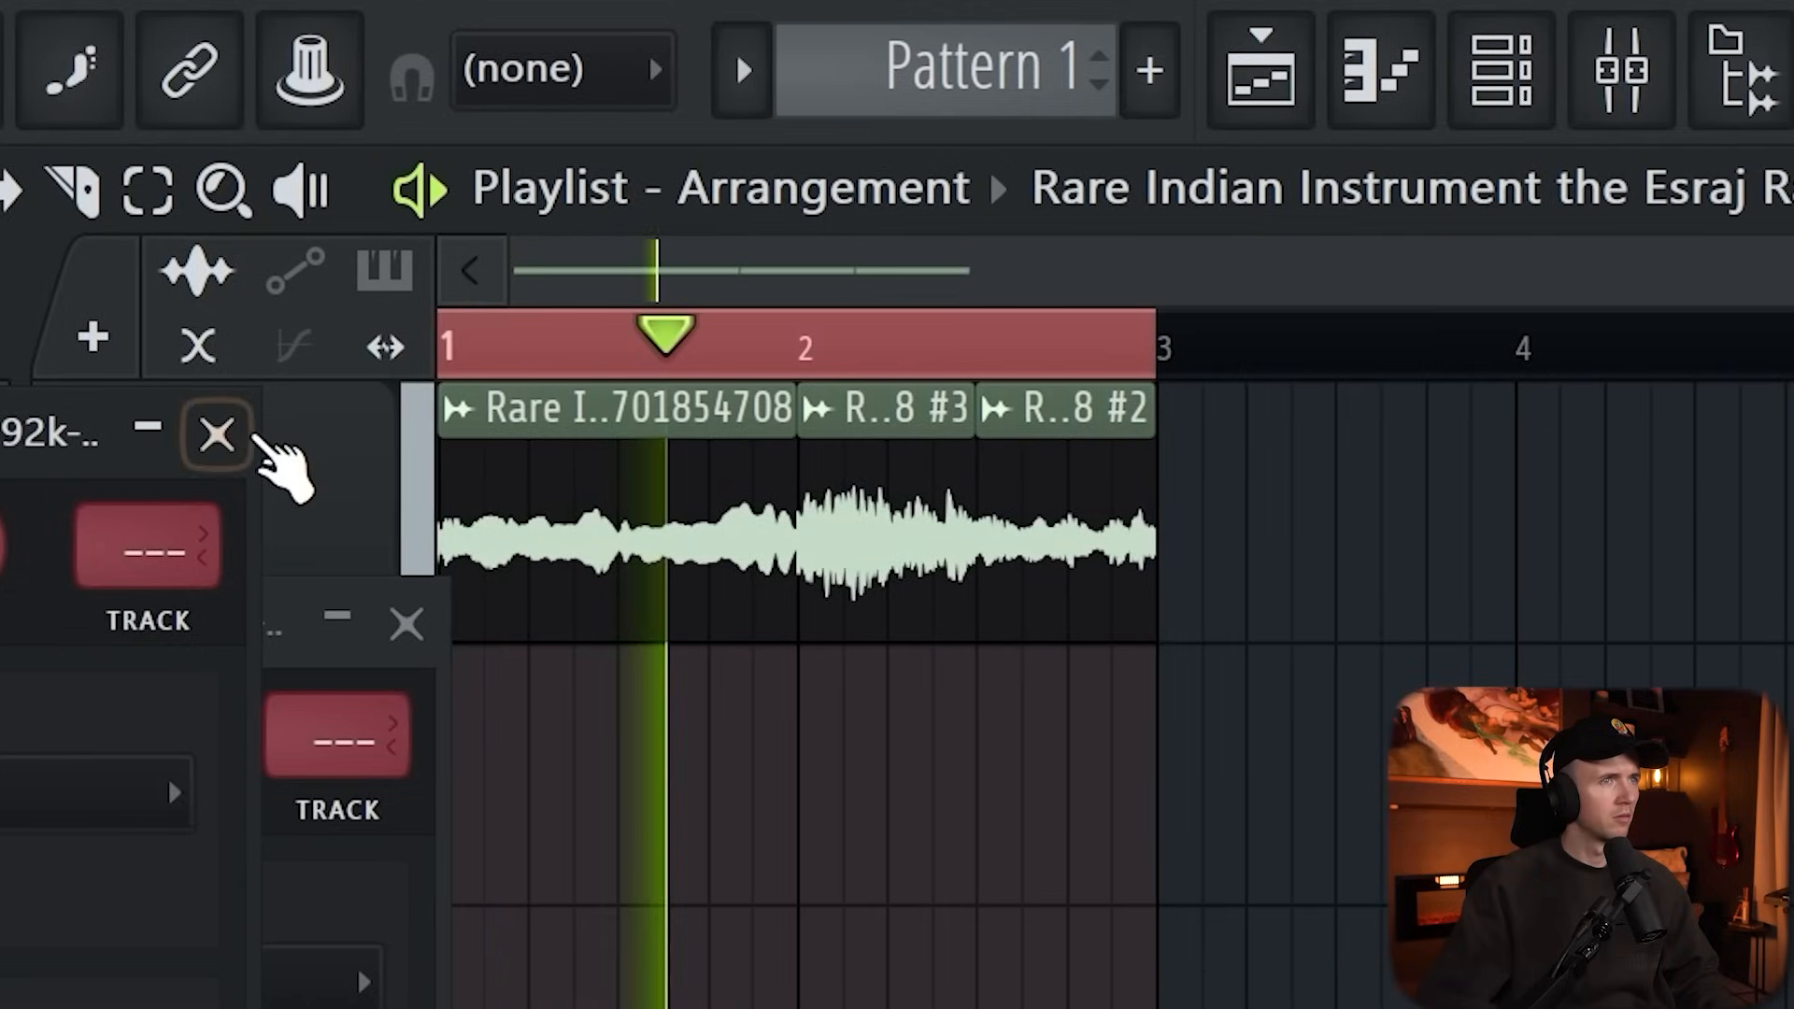
{"action": "left_click", "coordinate": [220, 434]}
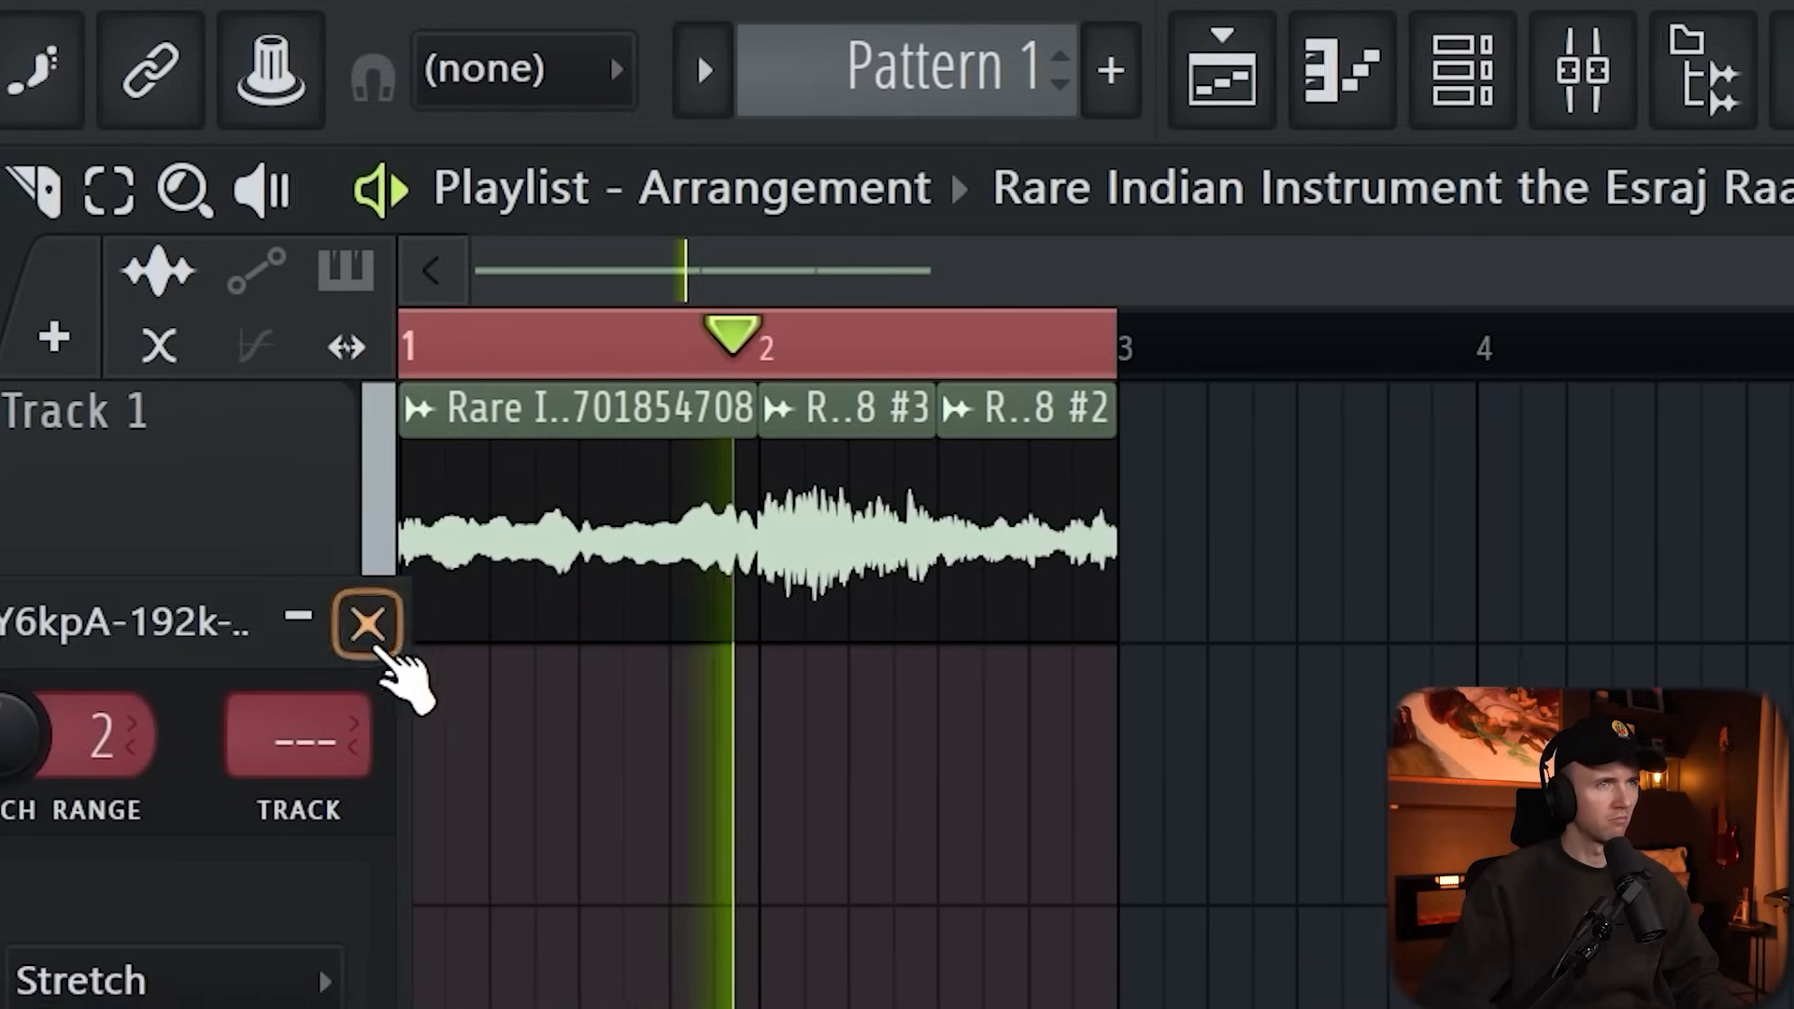
{"action": "left_click", "coordinate": [375, 645]}
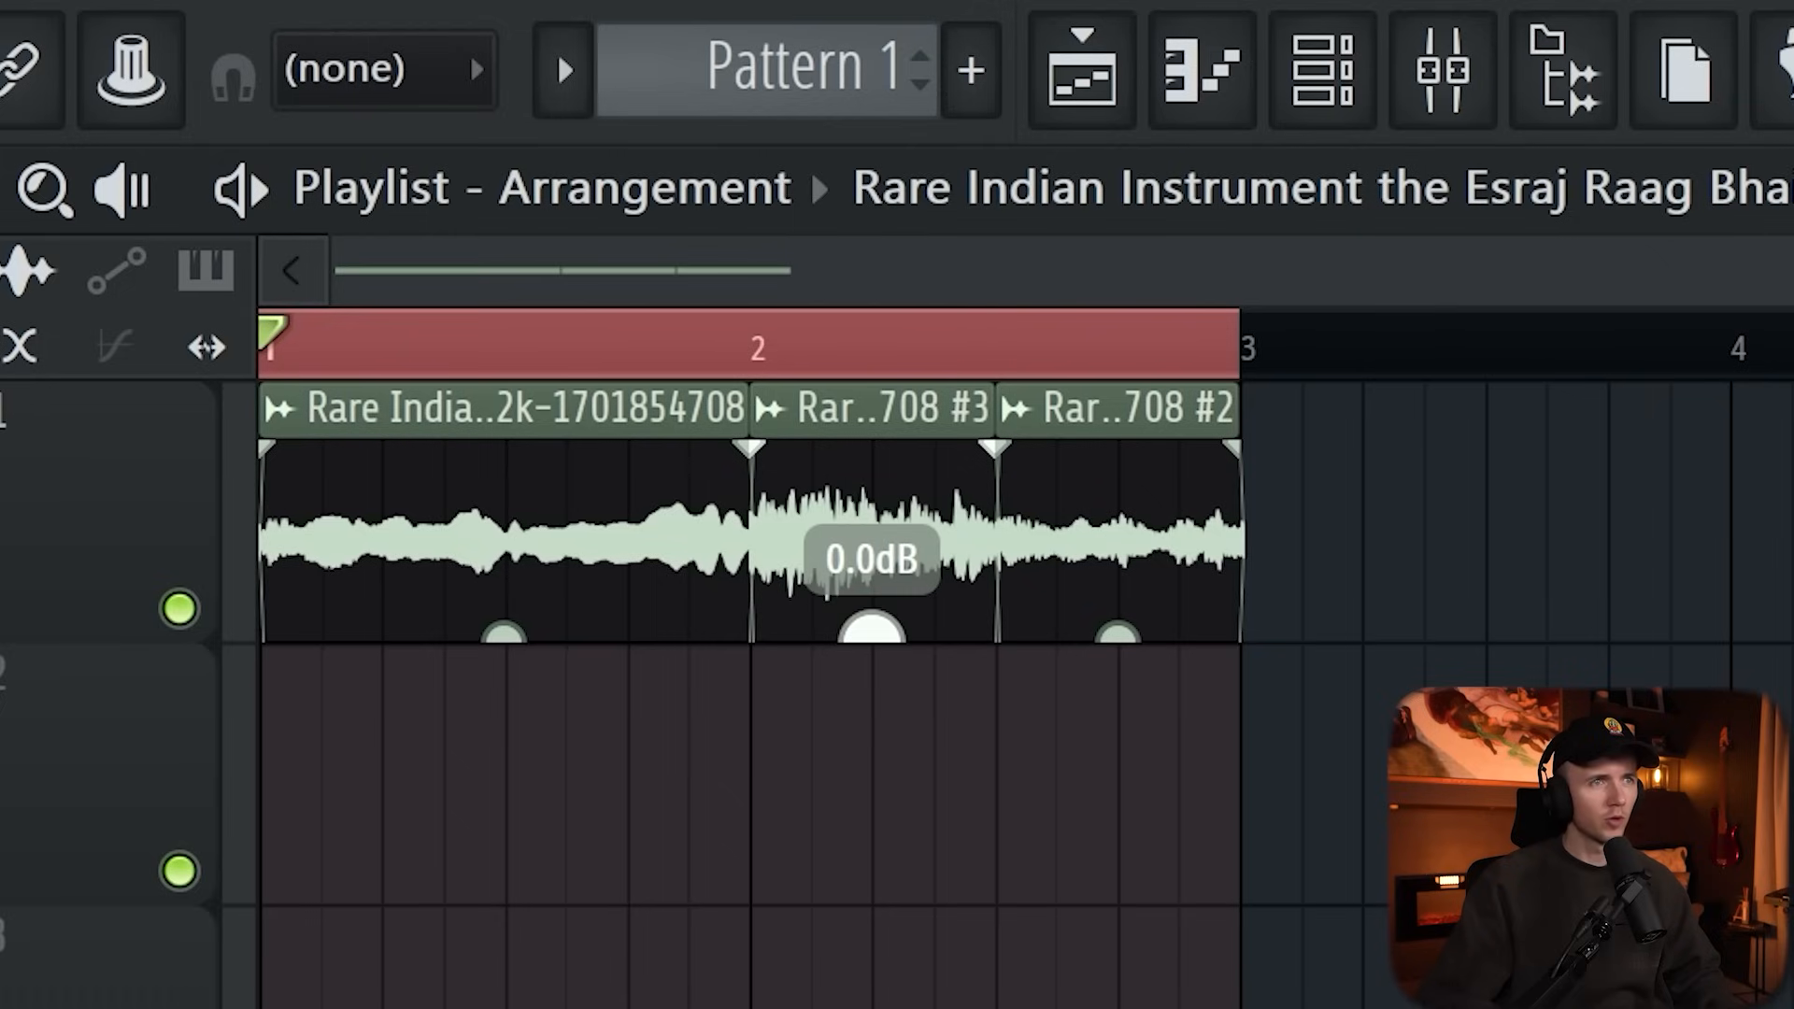
- Lower the middle esraj slice to -2.2 dB and consolidate the slices on Track 1 into one audio clip
{"action": "left_click_drag", "start_coordinate": [878, 628], "coordinate": [879, 641]}
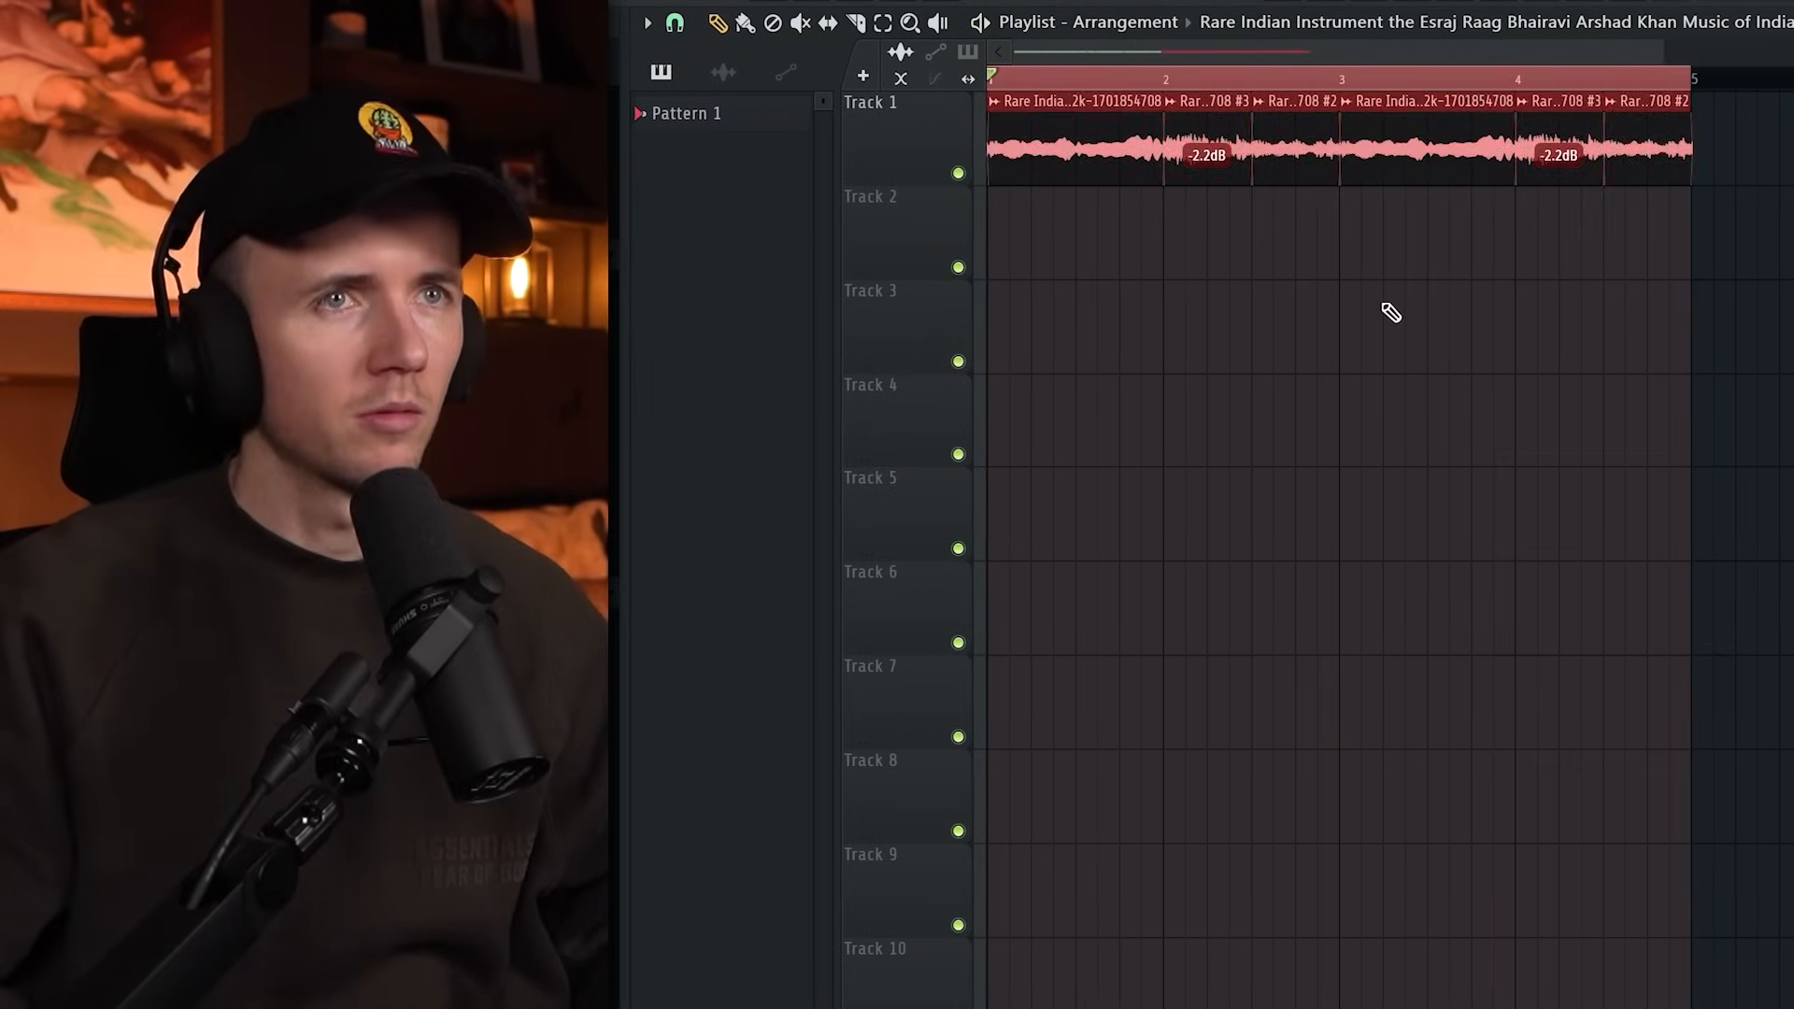
{"action": "scroll", "coordinate": [1383, 305], "scroll_direction": "down", "scroll_amount": 2}
{"action": "right_click", "coordinate": [1382, 304]}
{"action": "right_click", "coordinate": [960, 101]}
{"action": "mouse_move", "coordinate": [1066, 492]}
{"action": "left_click", "coordinate": [1226, 494]}
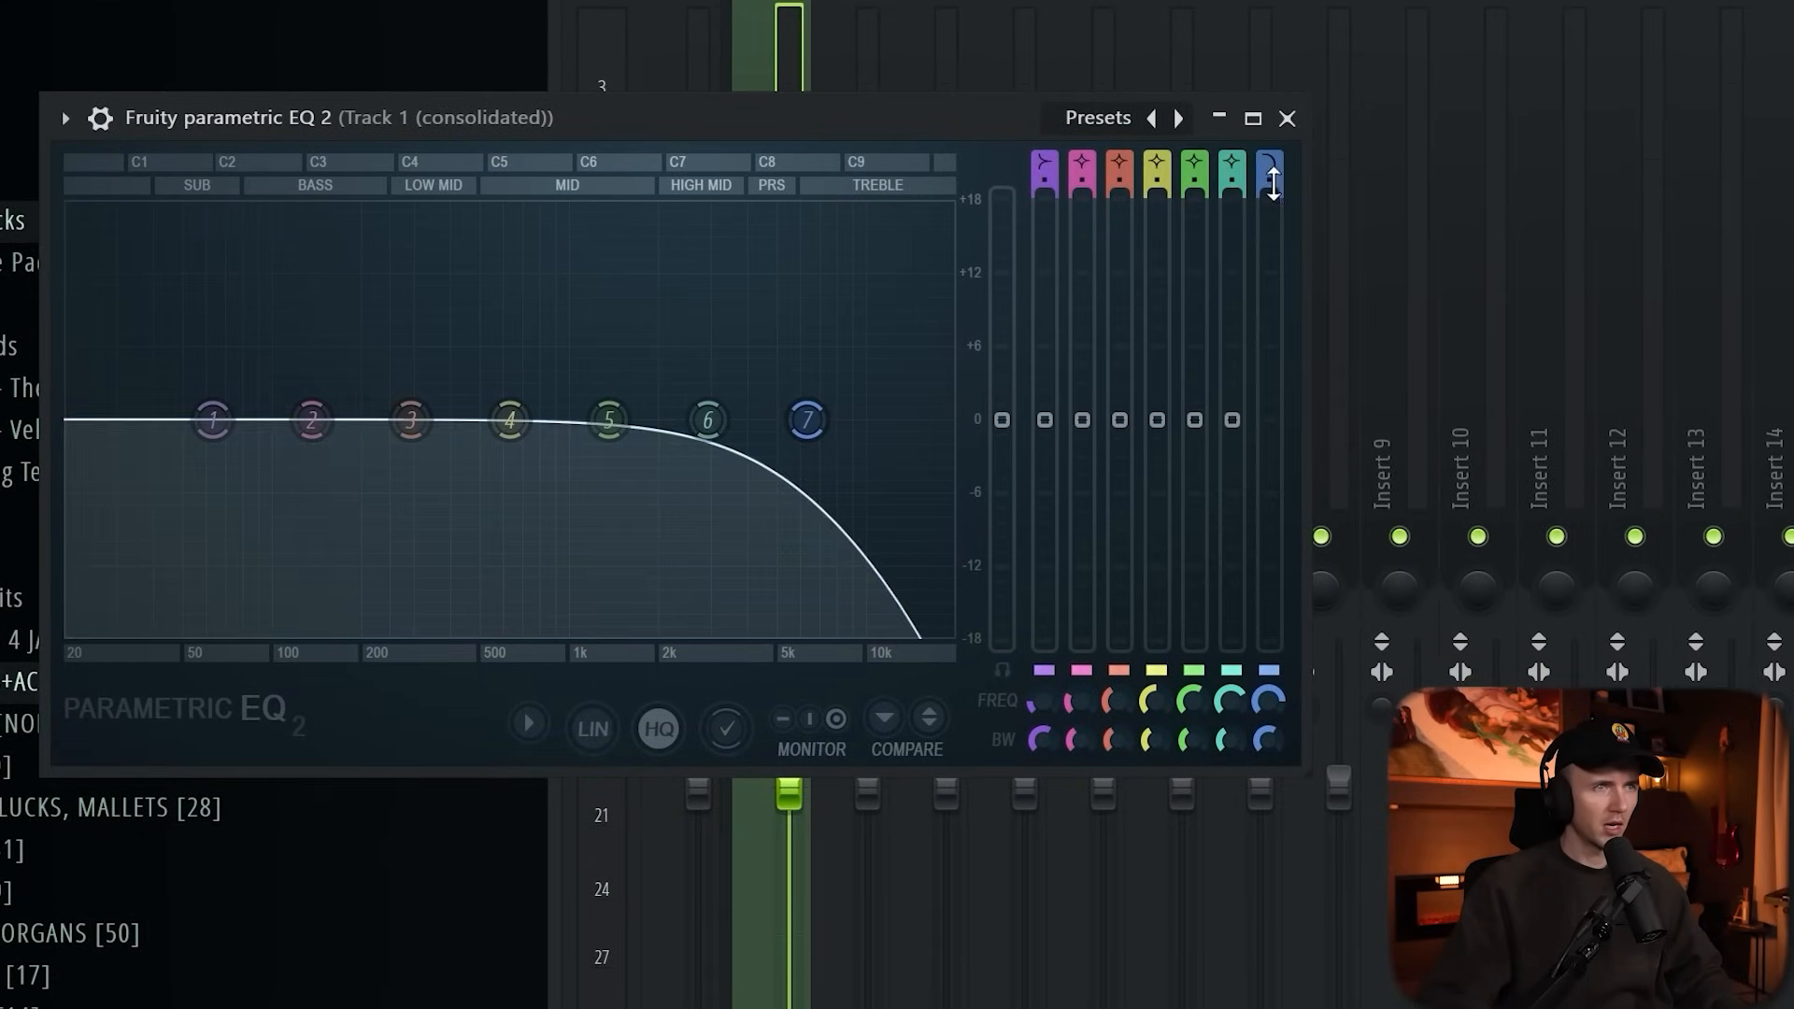
- High-pass the sample at about 120 Hz and low-pass it at about 10 kHz, and adjust bands 3 and 4 to tame its resonances
{"action": "left_click_drag", "start_coordinate": [794, 438], "coordinate": [888, 438]}
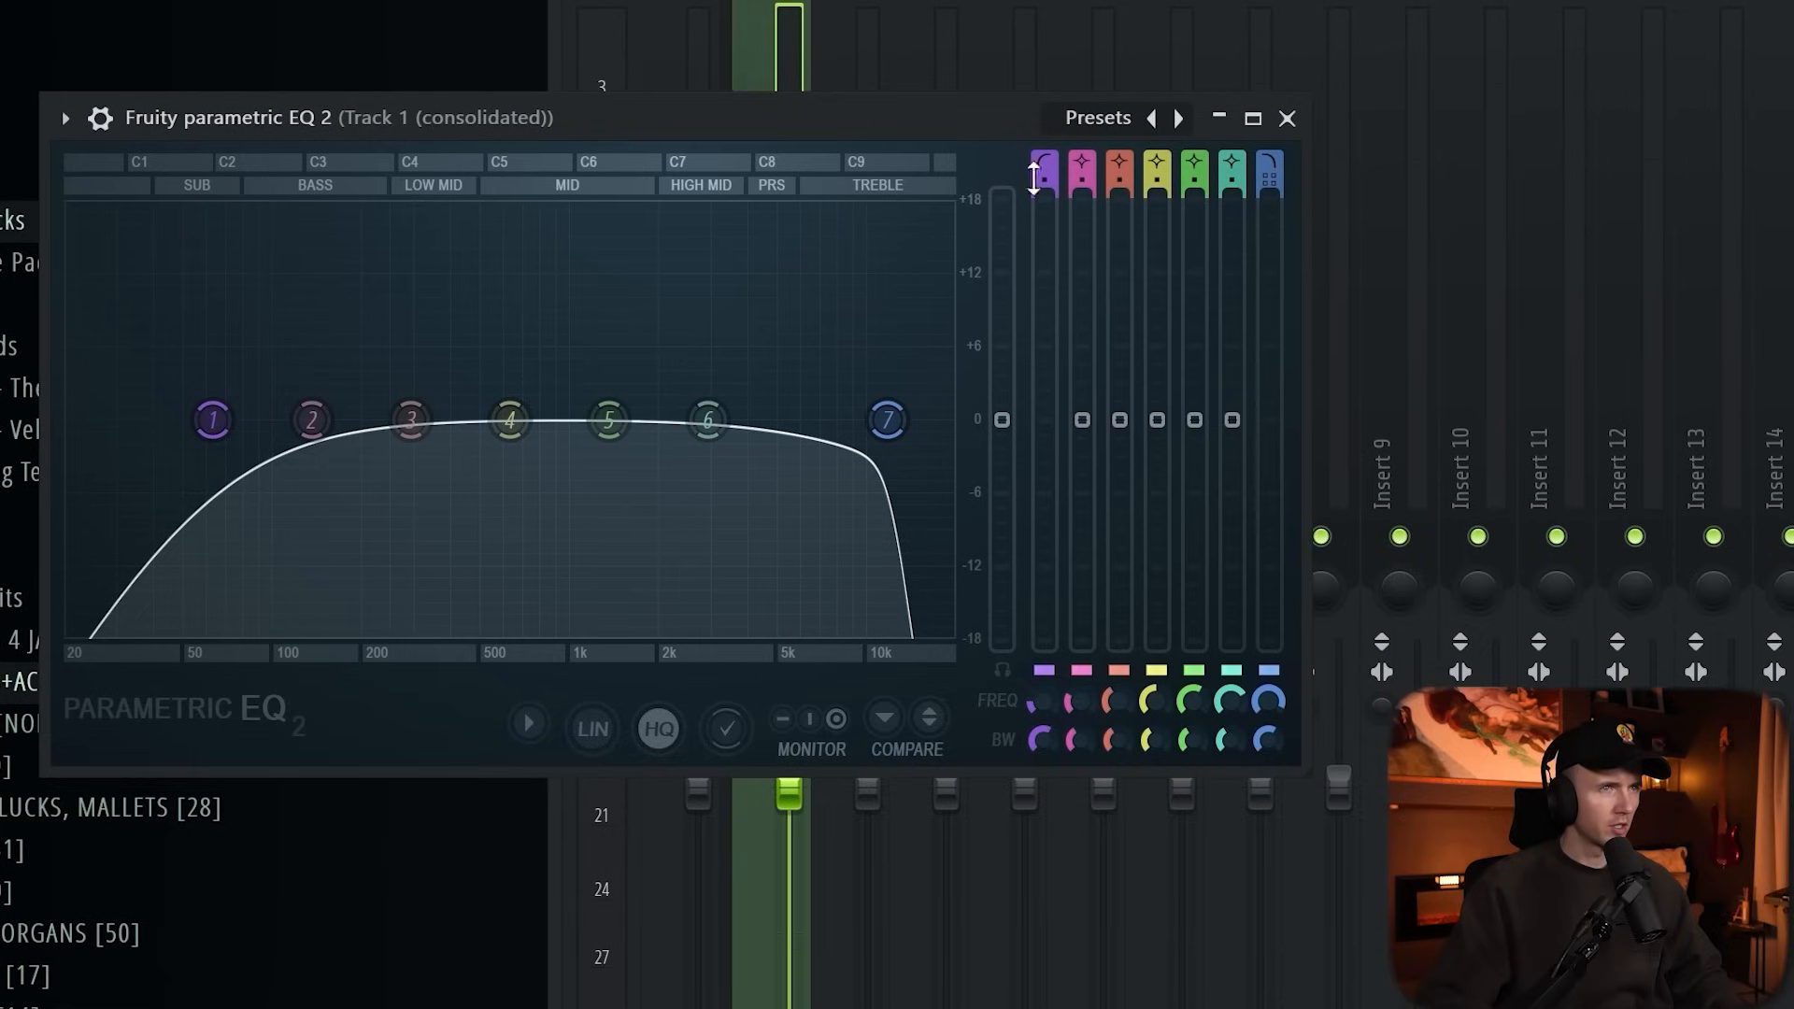
{"action": "left_click_drag", "start_coordinate": [213, 420], "coordinate": [304, 419]}
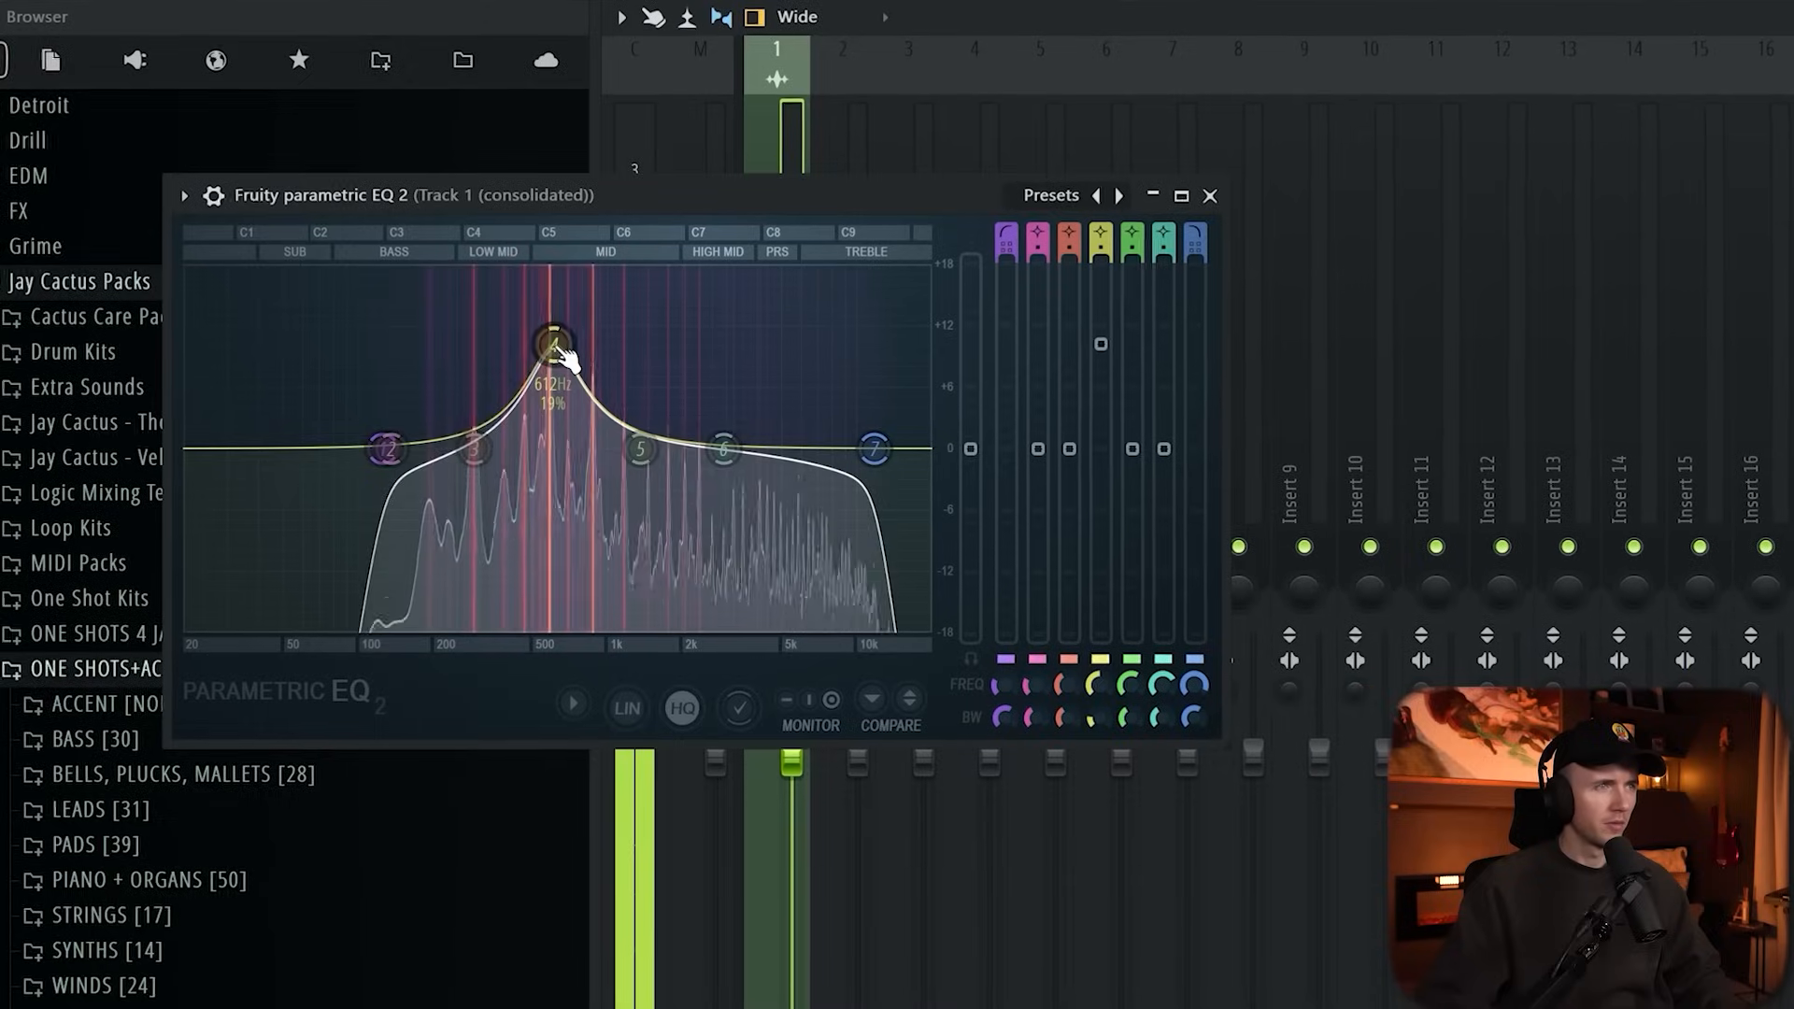
{"action": "left_click_drag", "start_coordinate": [569, 352], "coordinate": [592, 291]}
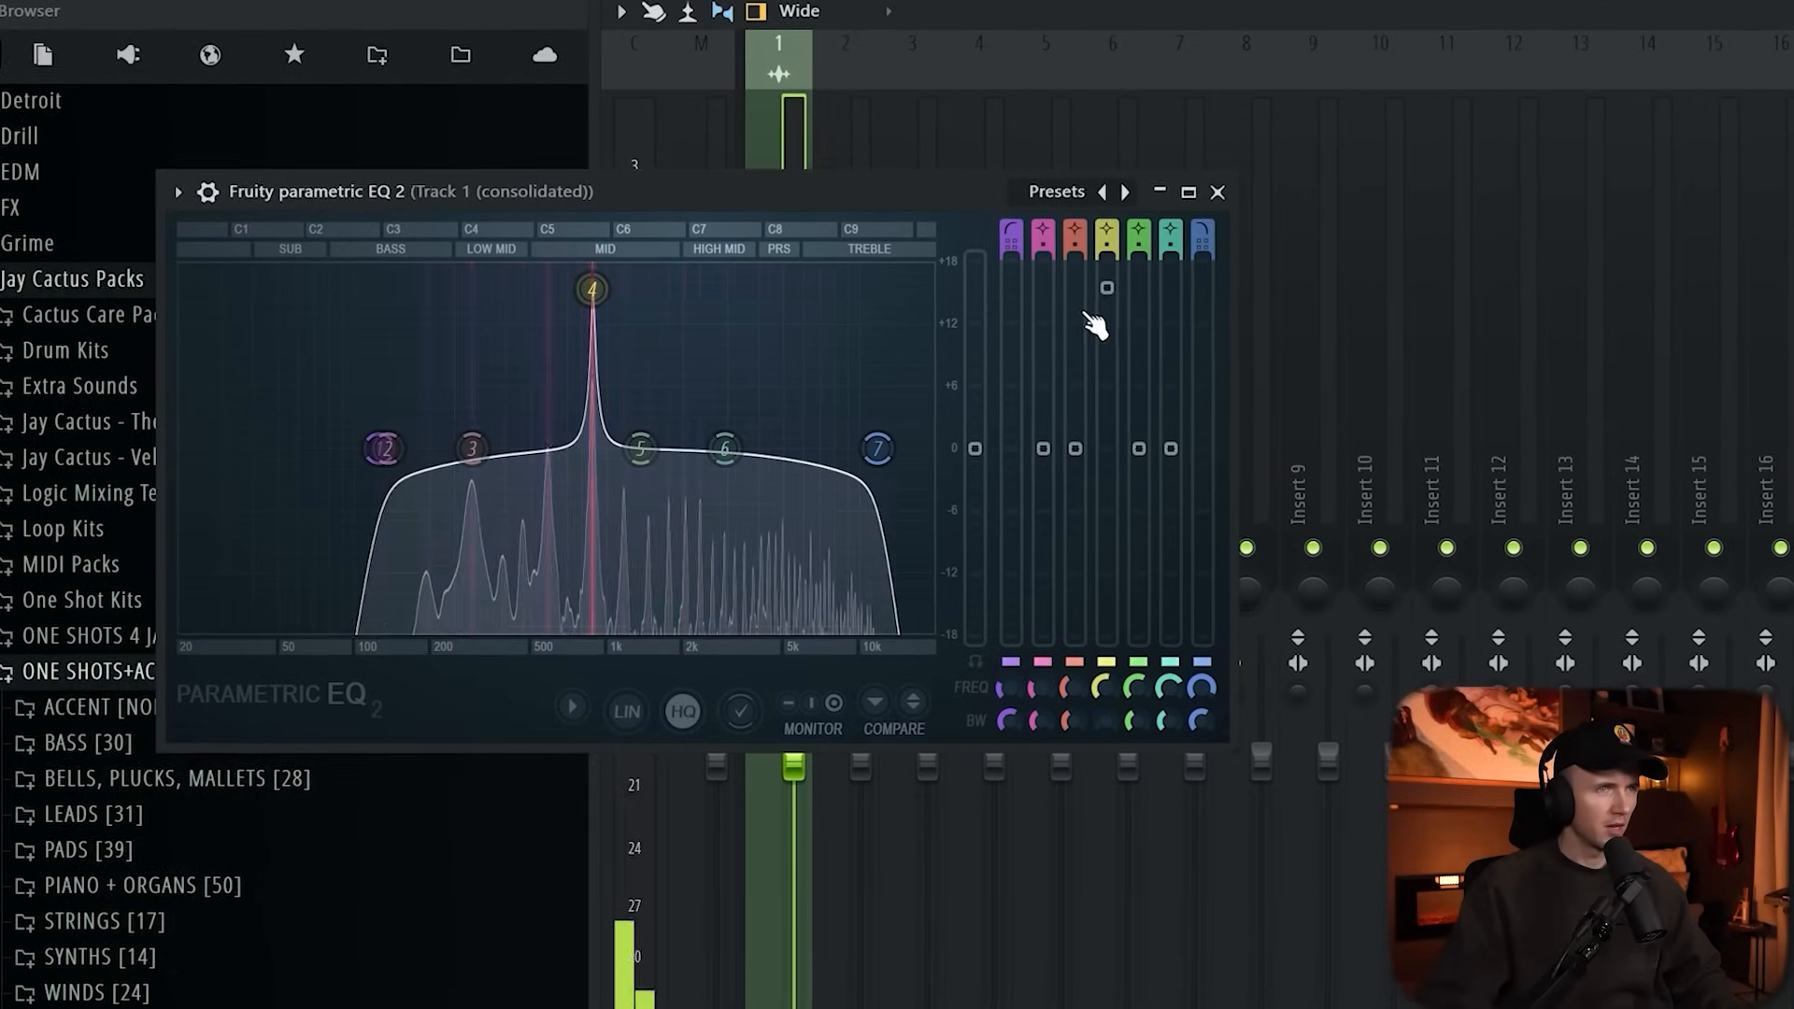
{"action": "left_click_drag", "start_coordinate": [1105, 287], "coordinate": [1108, 375]}
{"action": "left_click_drag", "start_coordinate": [472, 449], "coordinate": [547, 324]}
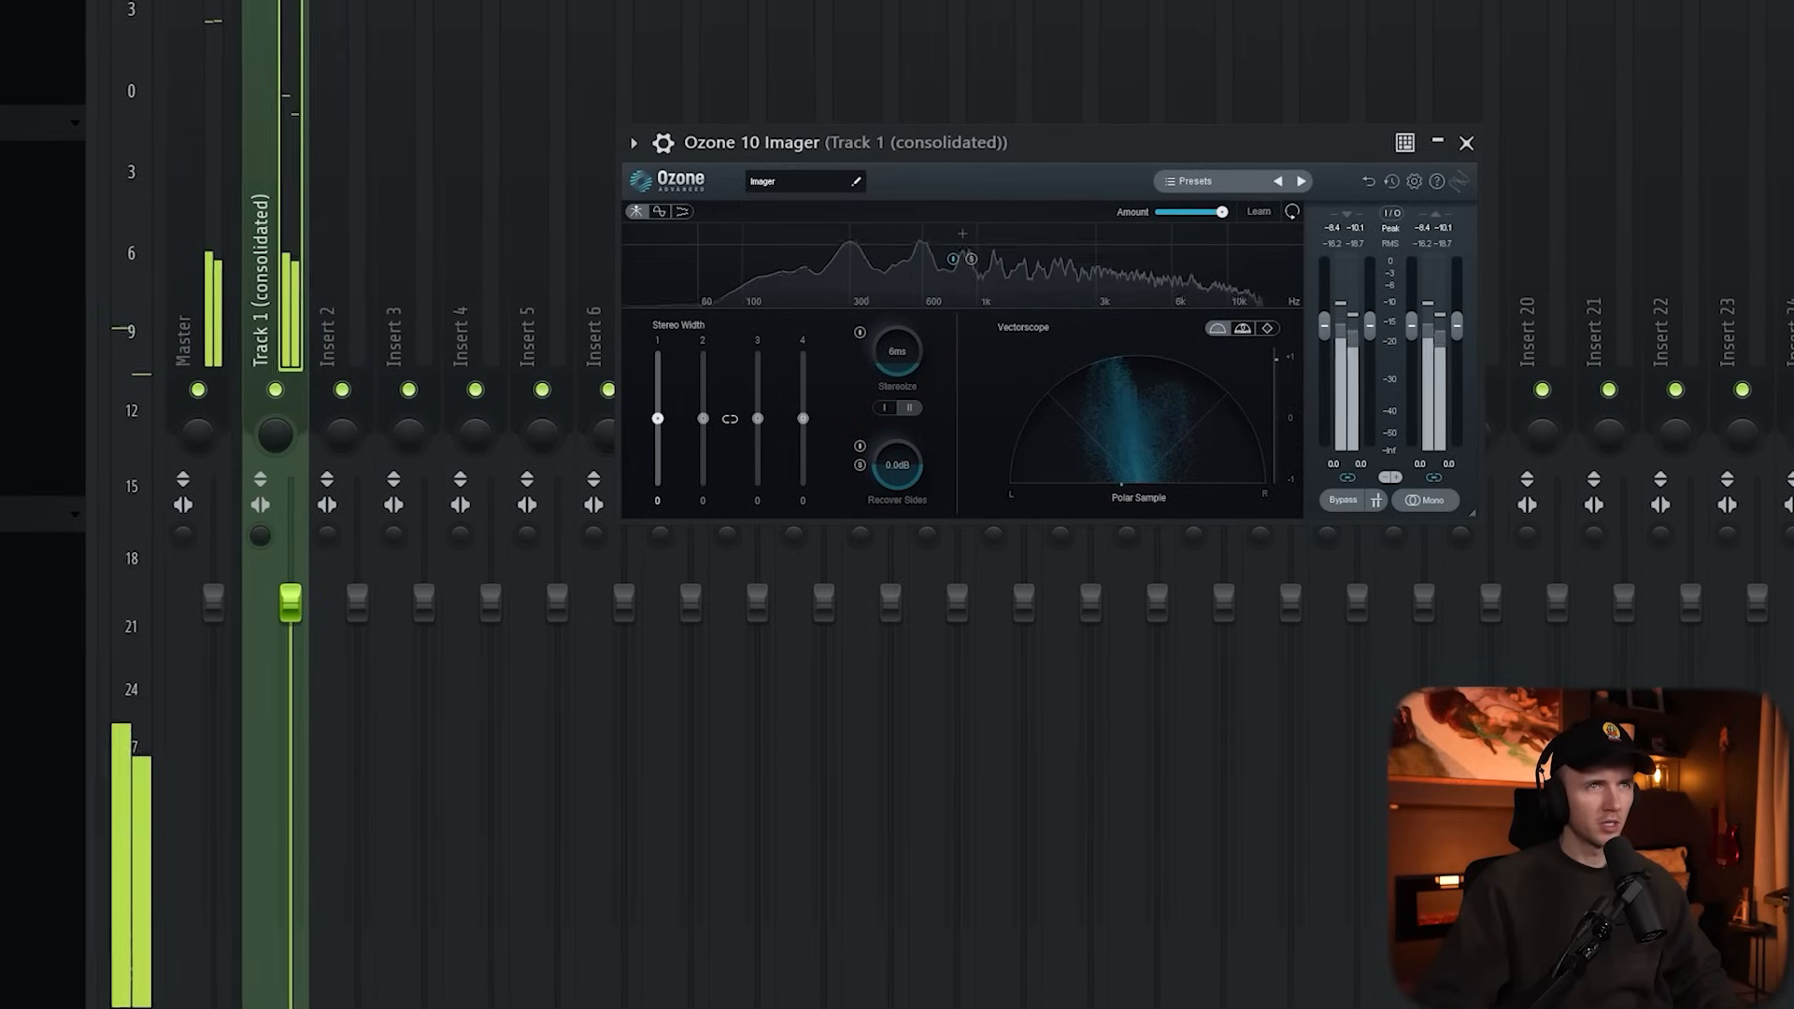
- Rebalance the consolidated sample's panning in the channel rack and raise the stereo width in Ozone 10 Imager
{"action": "key", "text": "space"}
{"action": "key", "text": "F6"}
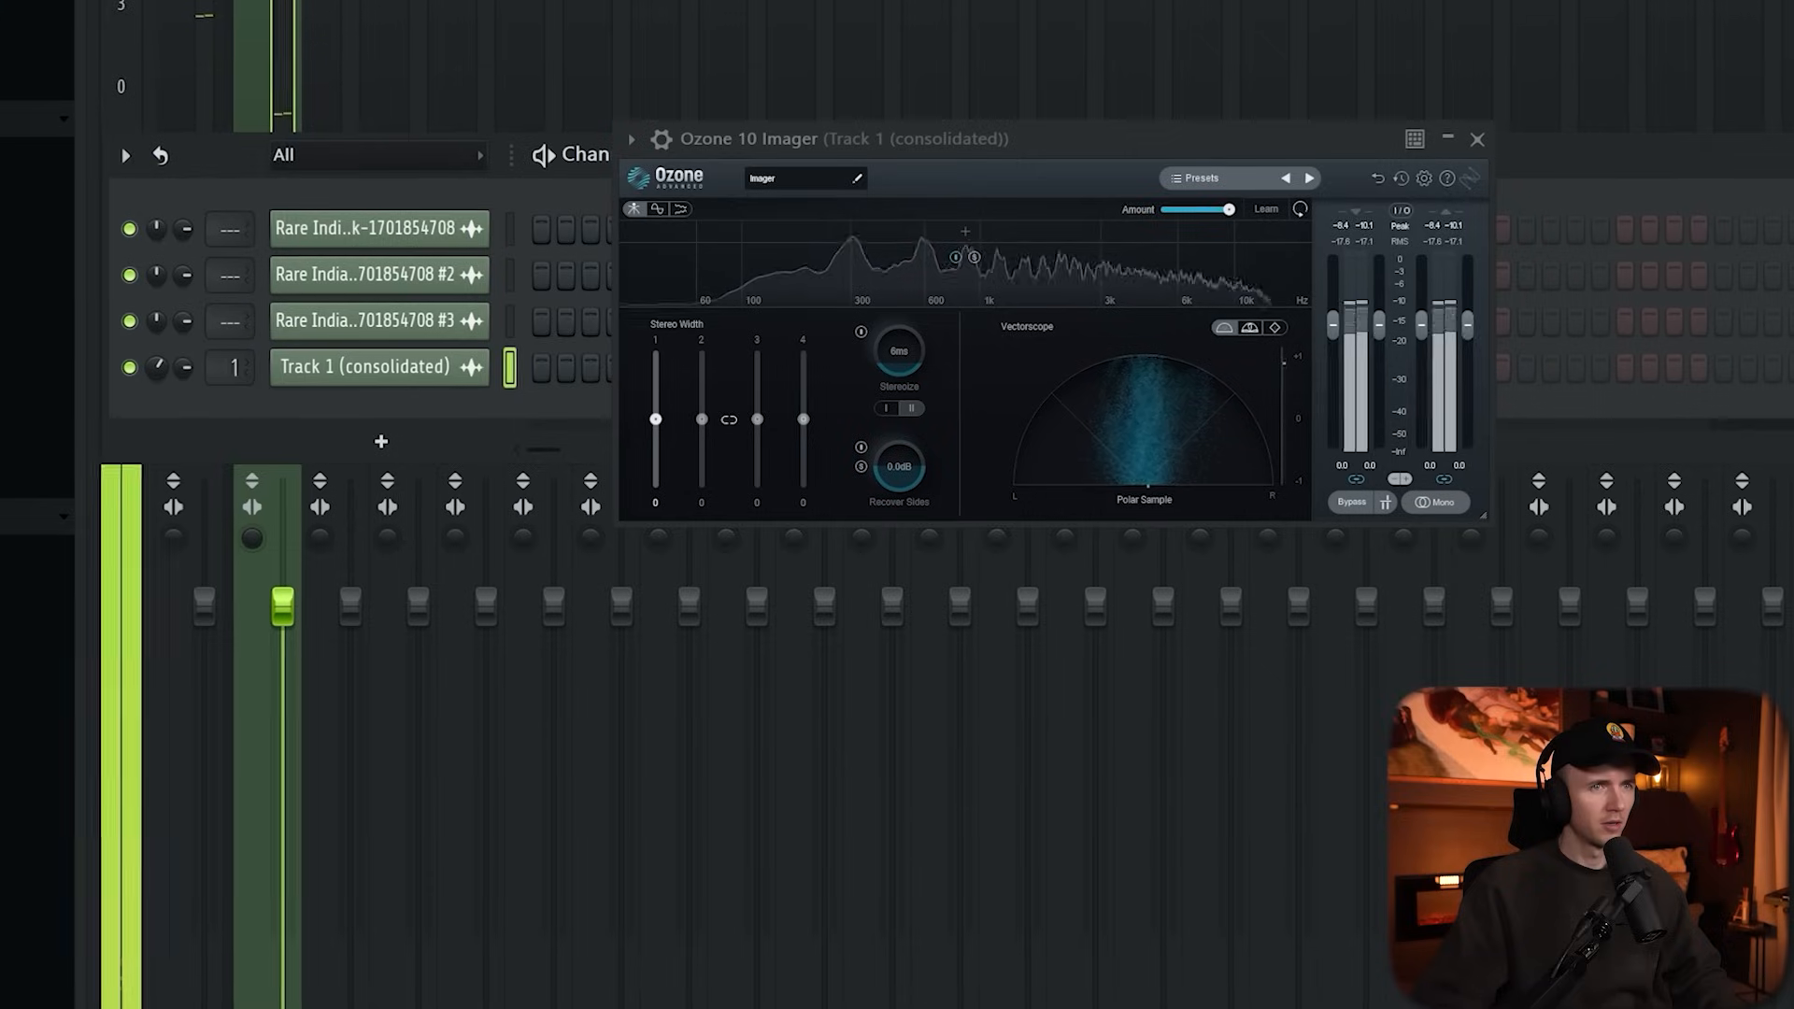
{"action": "left_click_drag", "start_coordinate": [655, 420], "coordinate": [655, 397]}
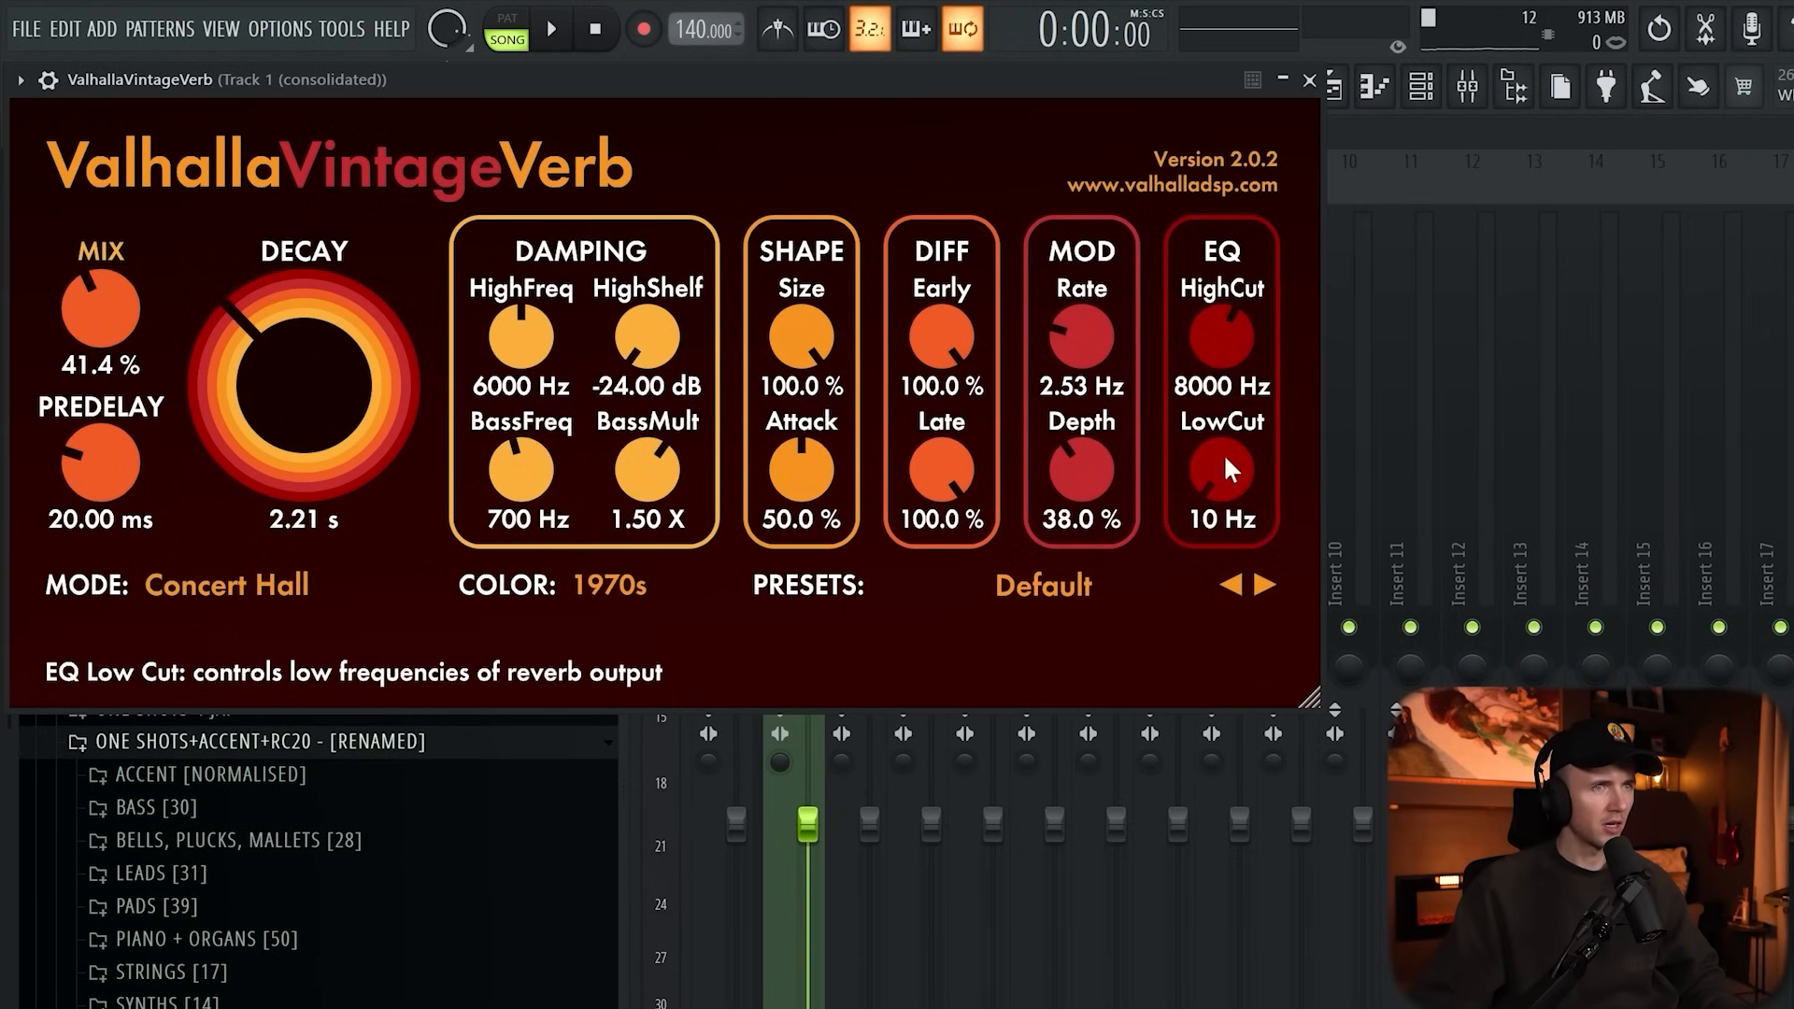
- Raise the LowCut of ValhallaVintageVerb and reduce its mix while playing the sample
{"action": "left_click_drag", "start_coordinate": [1226, 460], "coordinate": [1224, 439]}
{"action": "key", "text": "space"}
{"action": "mouse_move", "coordinate": [94, 299]}
{"action": "left_mouse_down"}
{"action": "mouse_move", "coordinate": [101, 331]}
{"action": "mouse_move", "coordinate": [86, 331]}
{"action": "left_mouse_up"}
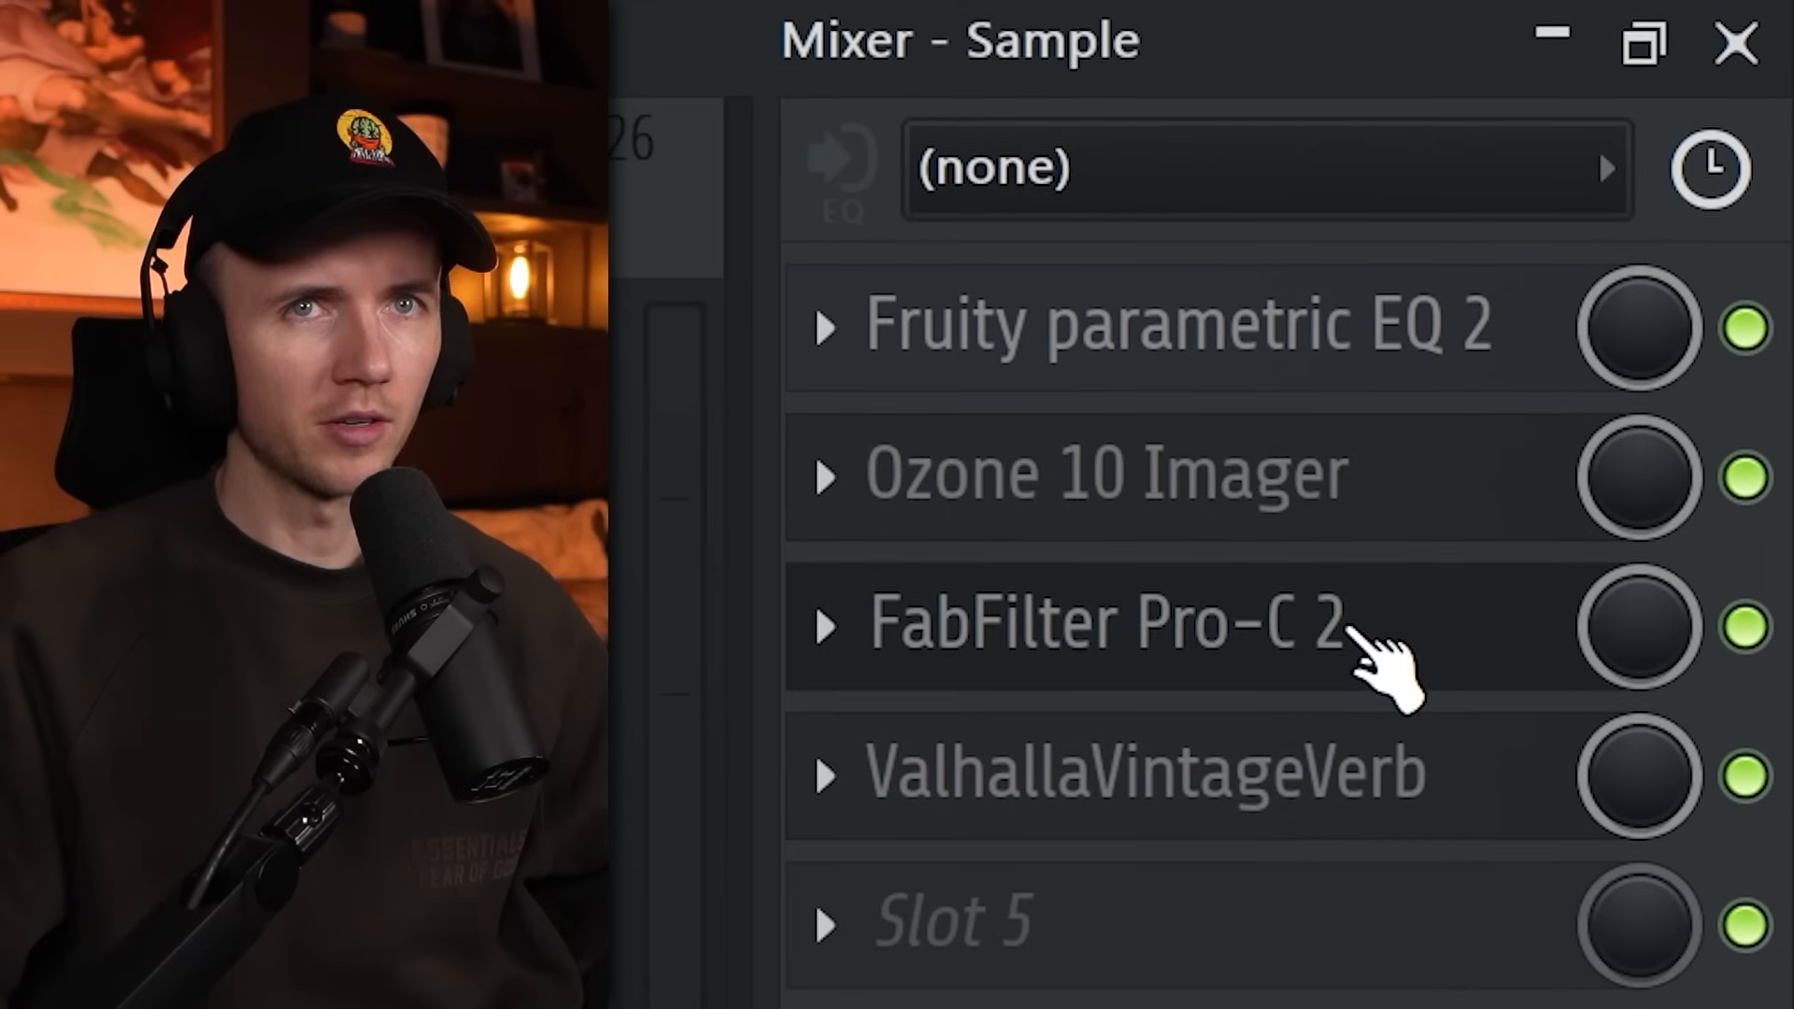
- Move FabFilter Pro-C 2 above Ozone 10 Imager in the Sample track's effect chain and audition the compression
{"action": "left_click_drag", "start_coordinate": [1362, 608], "coordinate": [1354, 473]}
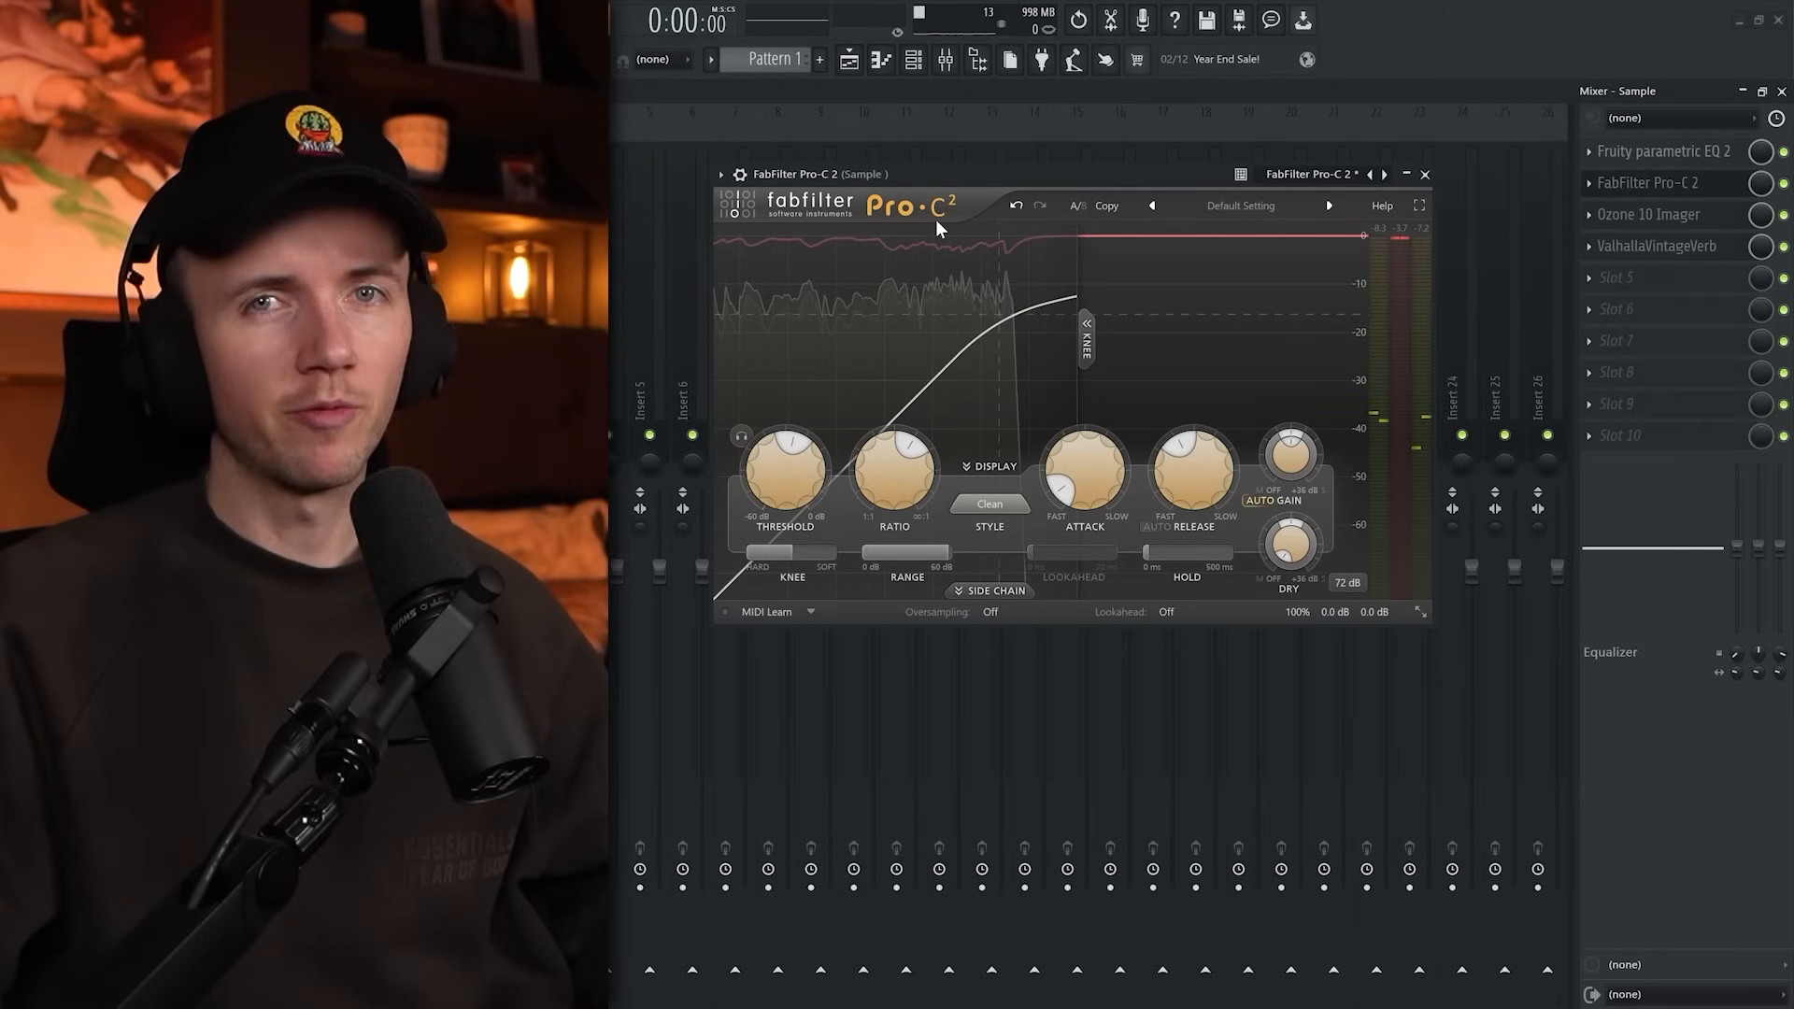
{"action": "mouse_move", "coordinate": [781, 481]}
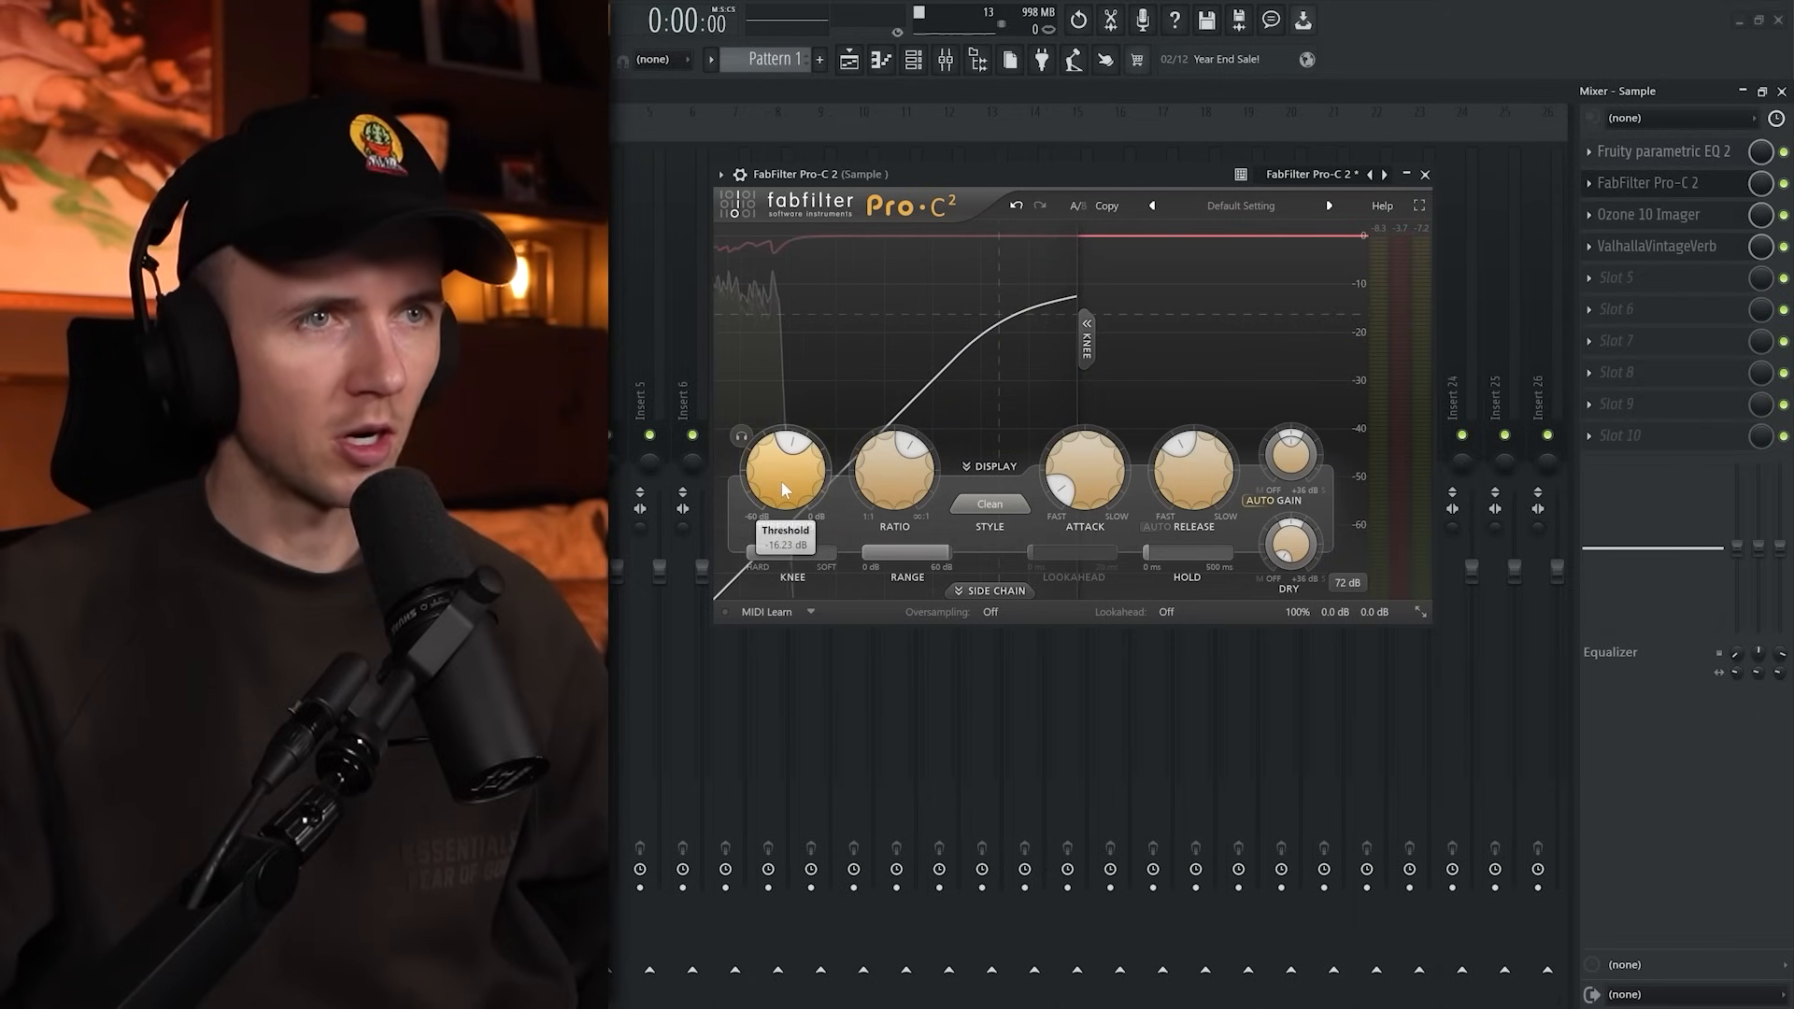
{"action": "key", "text": "space"}
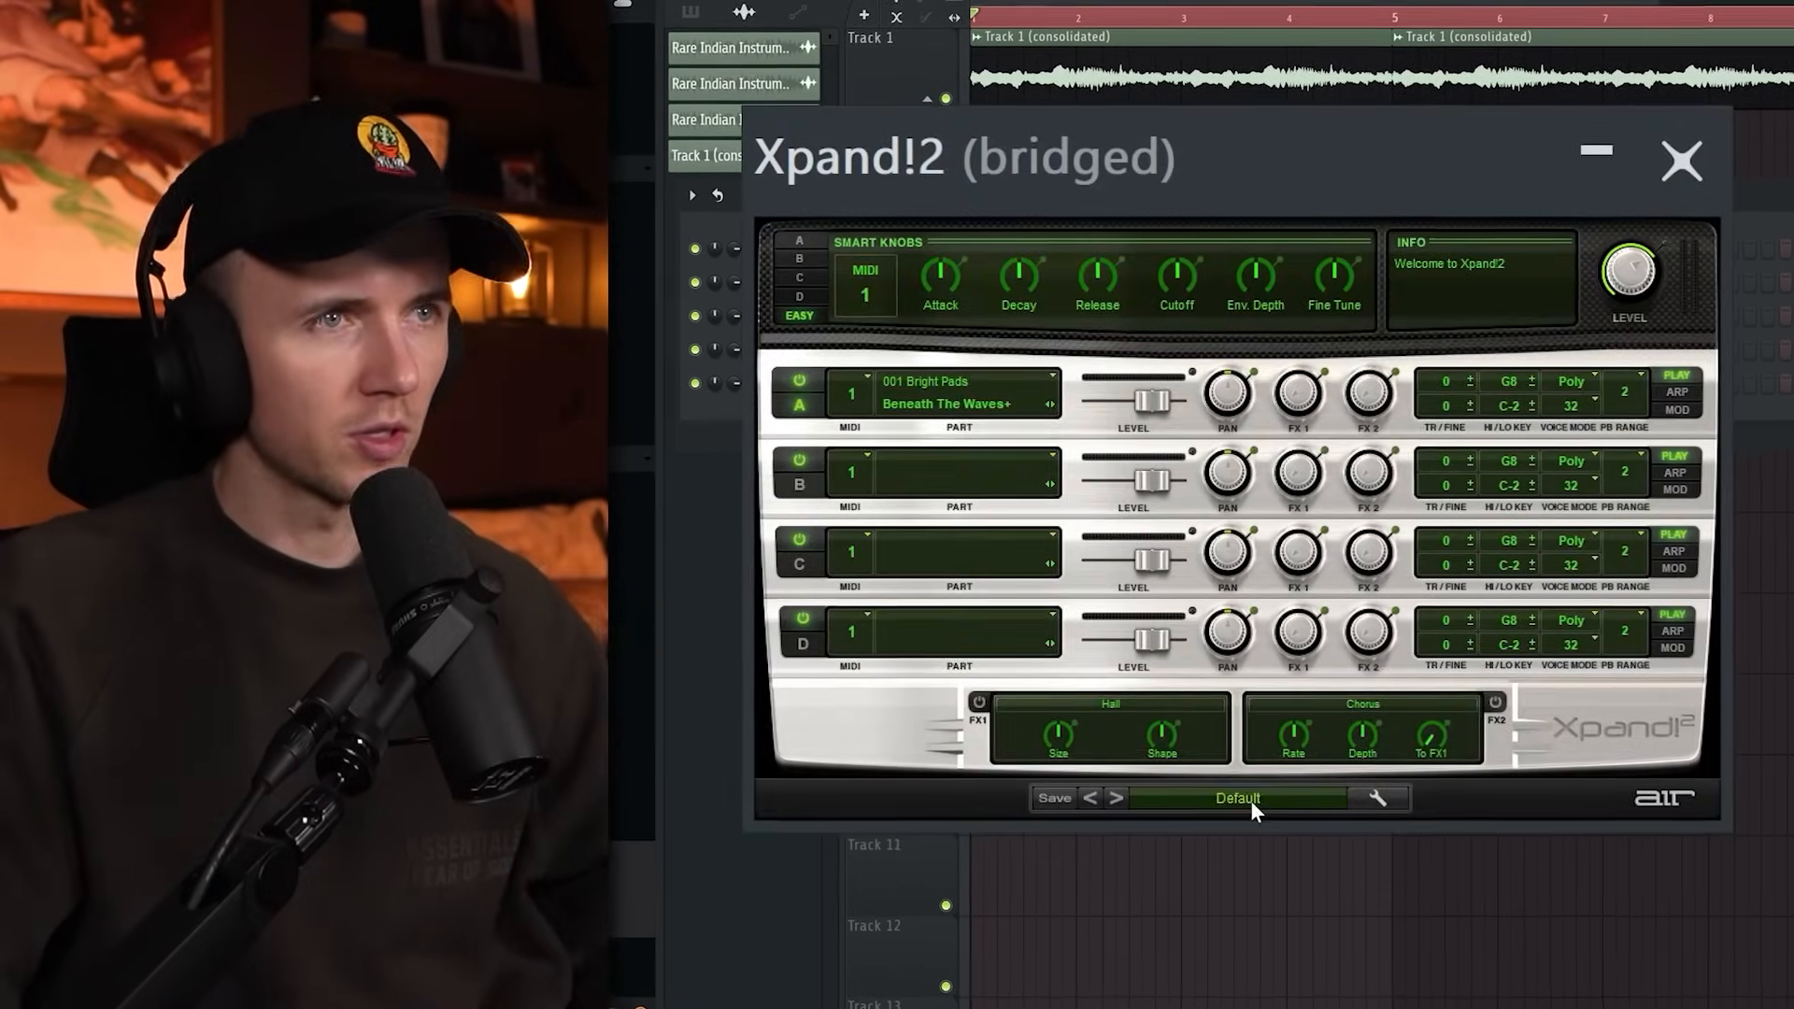
- Load the "+01 Bigger Legato Strings" preset in Xpand!2 and select the four-bar D3 note in its piano roll
{"action": "left_click", "coordinate": [1250, 800]}
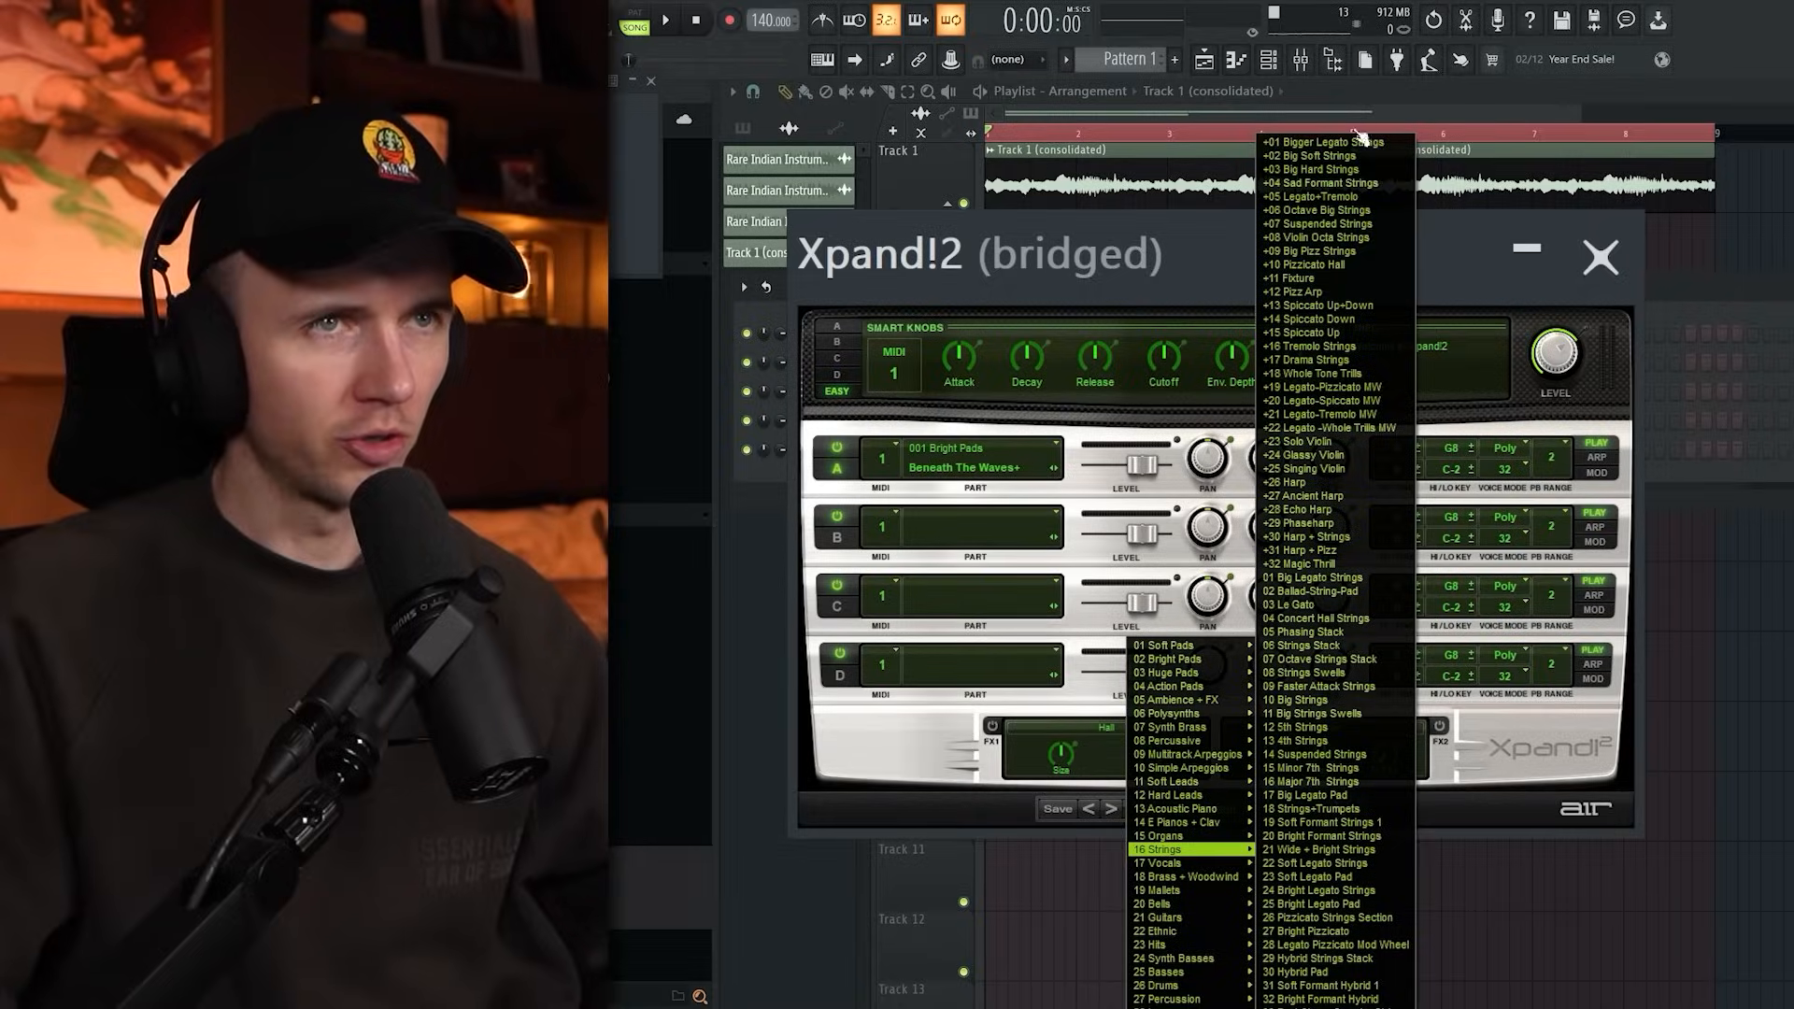
{"action": "left_click", "coordinate": [1357, 142]}
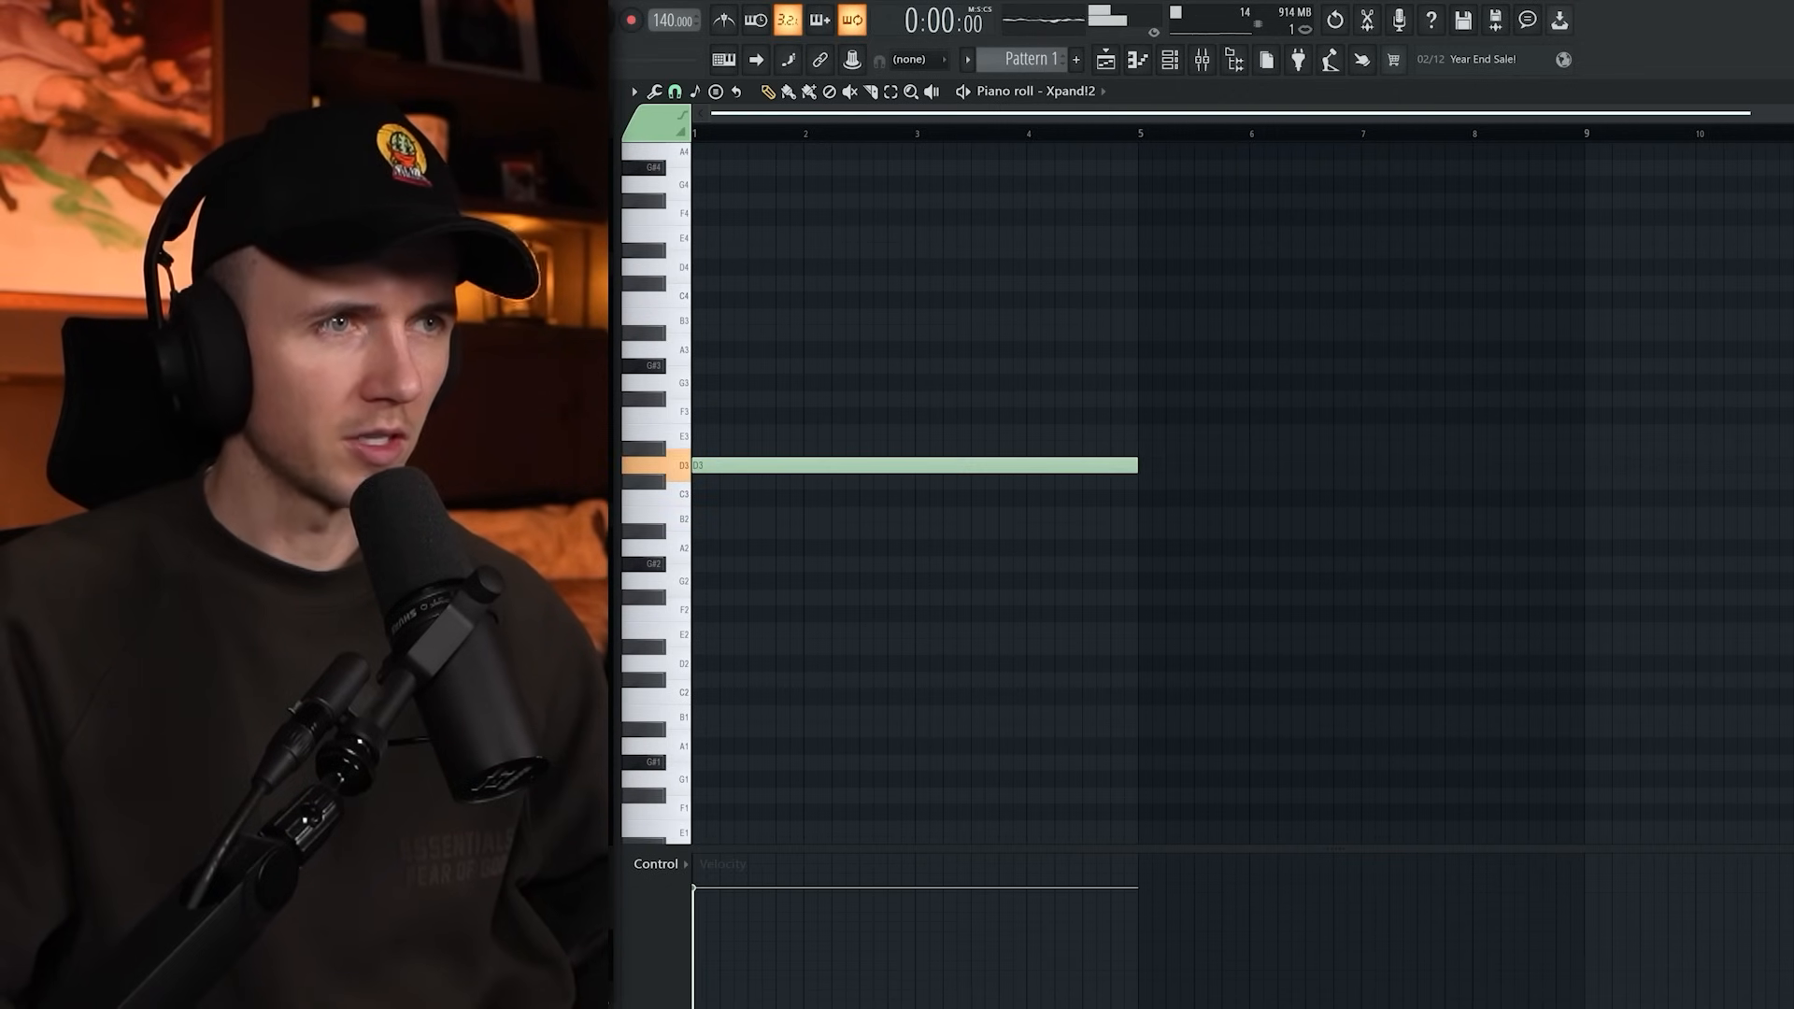
{"action": "key", "text": "ctrl+a"}
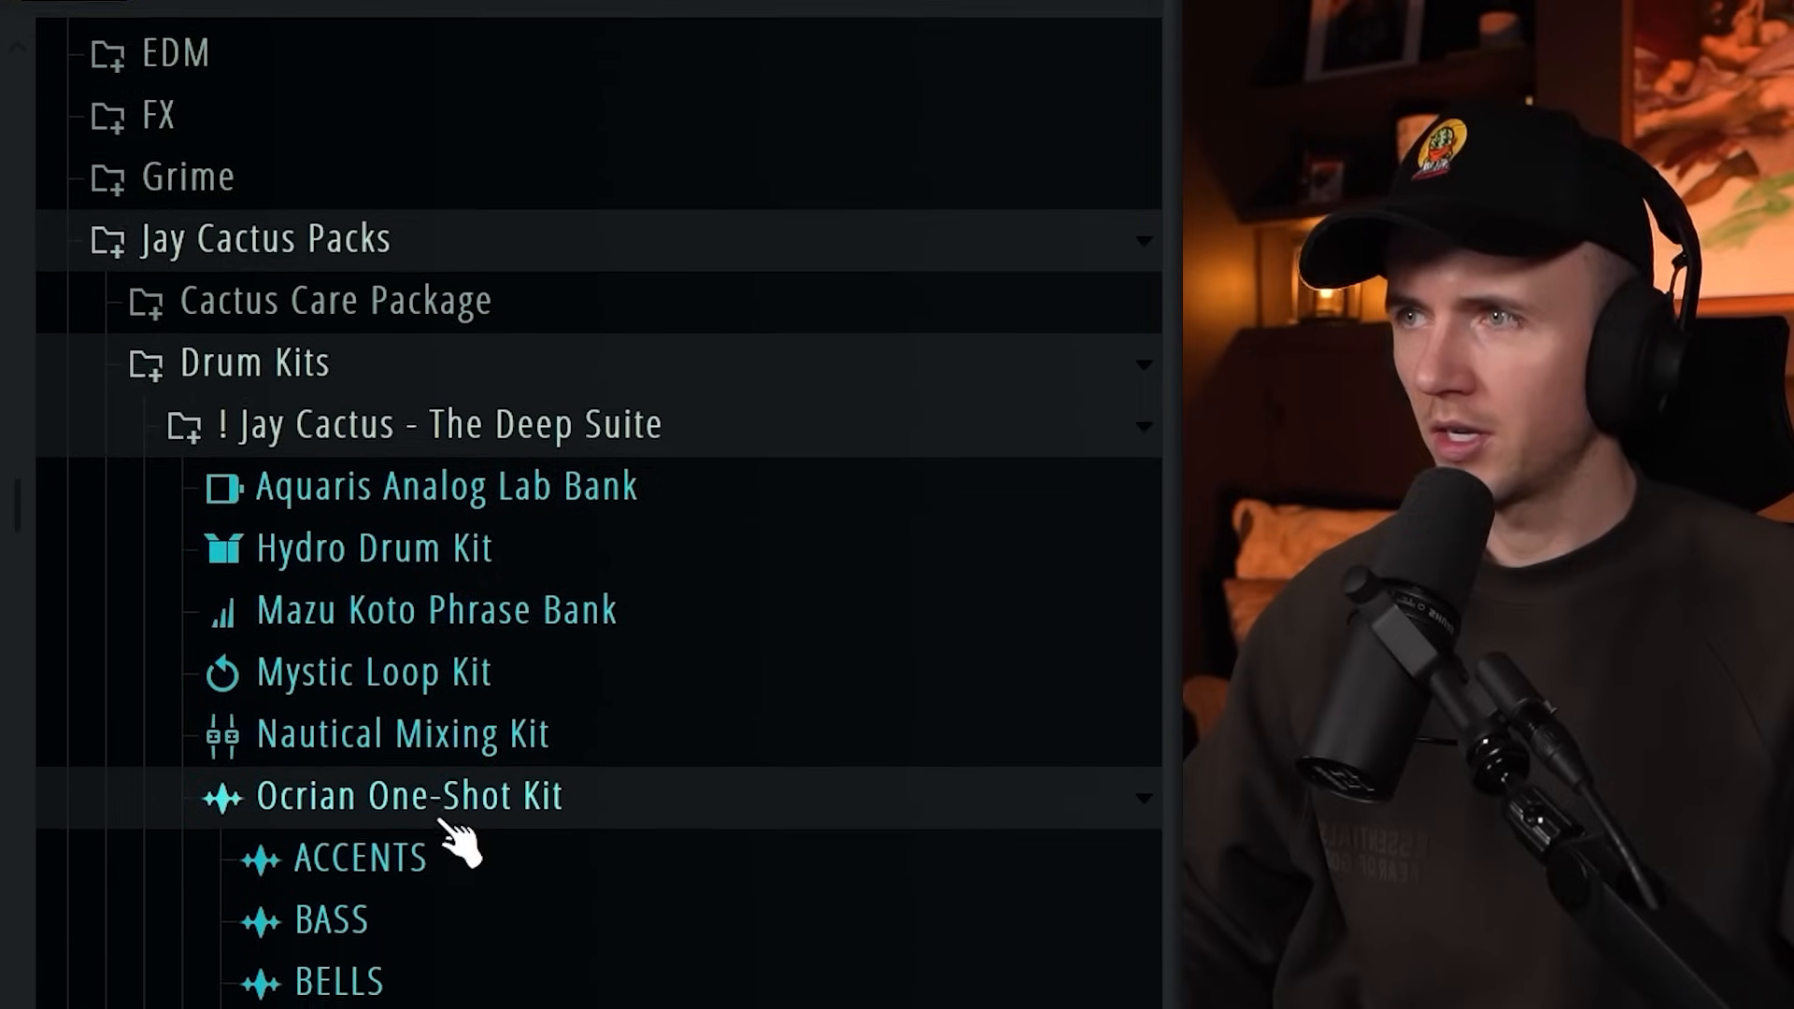
- Add the "TEXTURE - Eerie Spacer" sound from the Ocrian One-Shot Kit, shift its pitch by +100 cents and play it
{"action": "scroll", "coordinate": [461, 841], "scroll_direction": "down", "scroll_amount": 8}
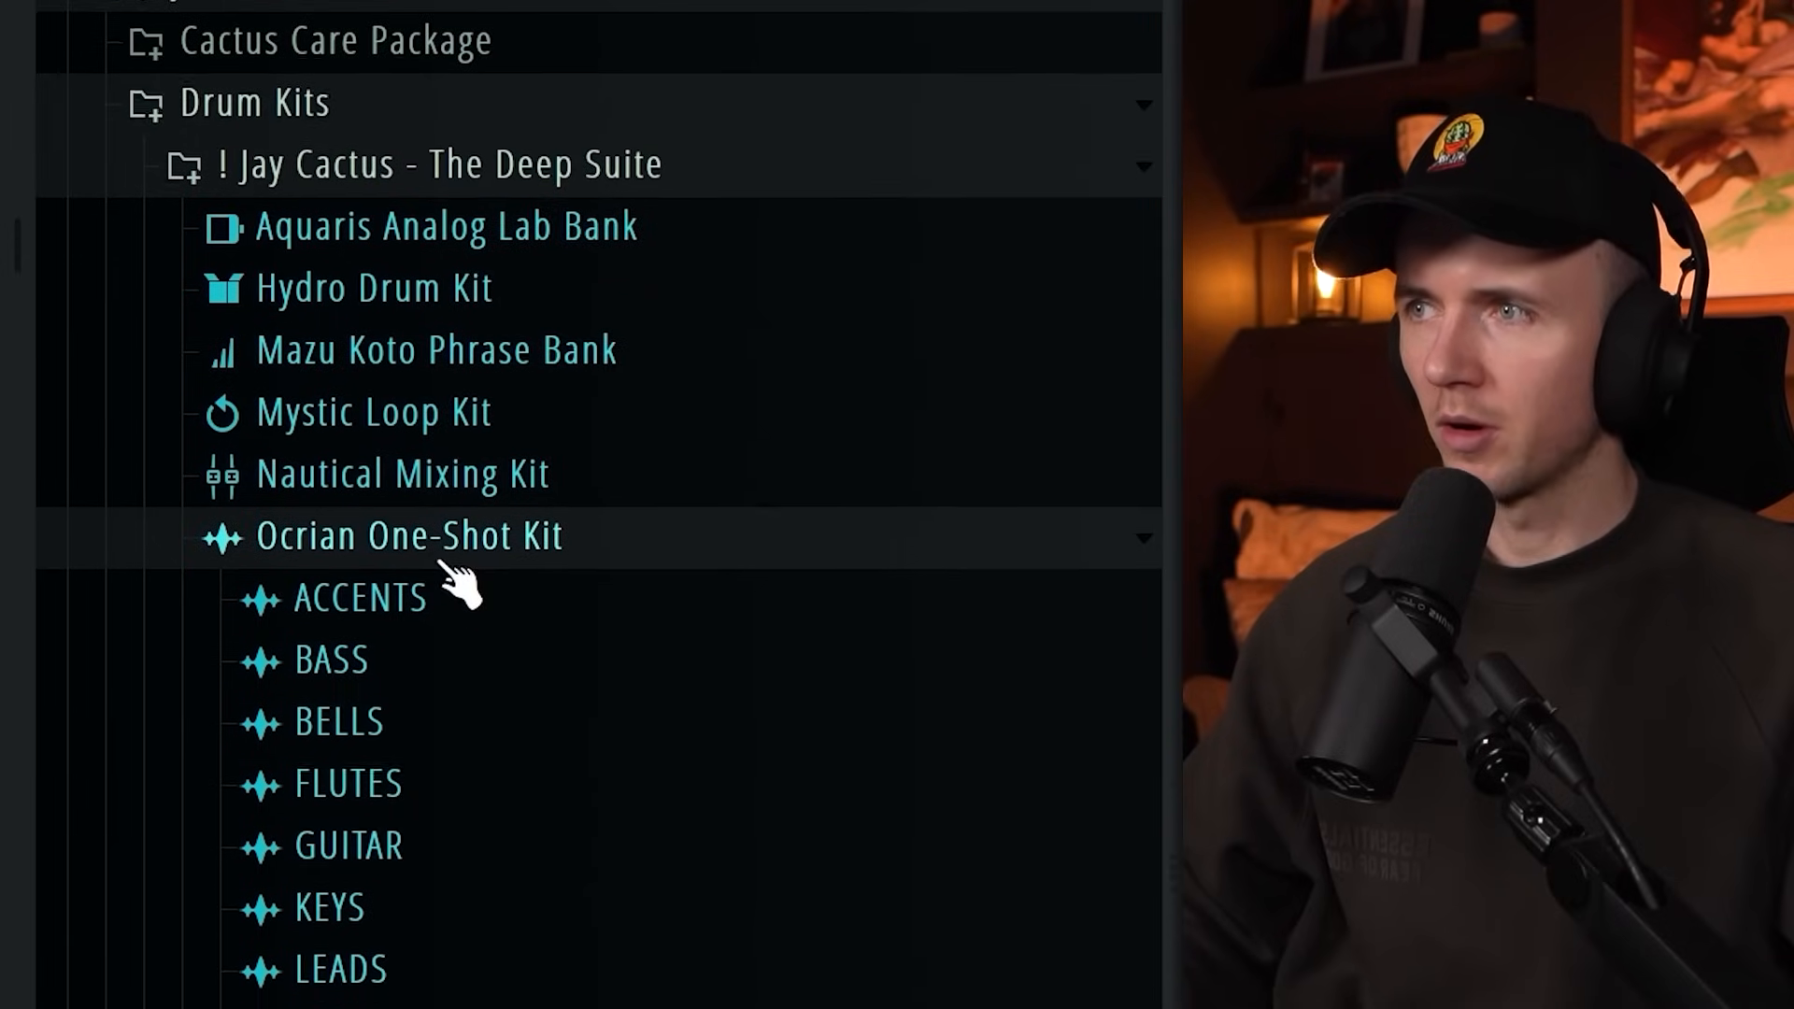
{"action": "left_click", "coordinate": [421, 649]}
{"action": "left_click_drag", "start_coordinate": [580, 766], "coordinate": [638, 581]}
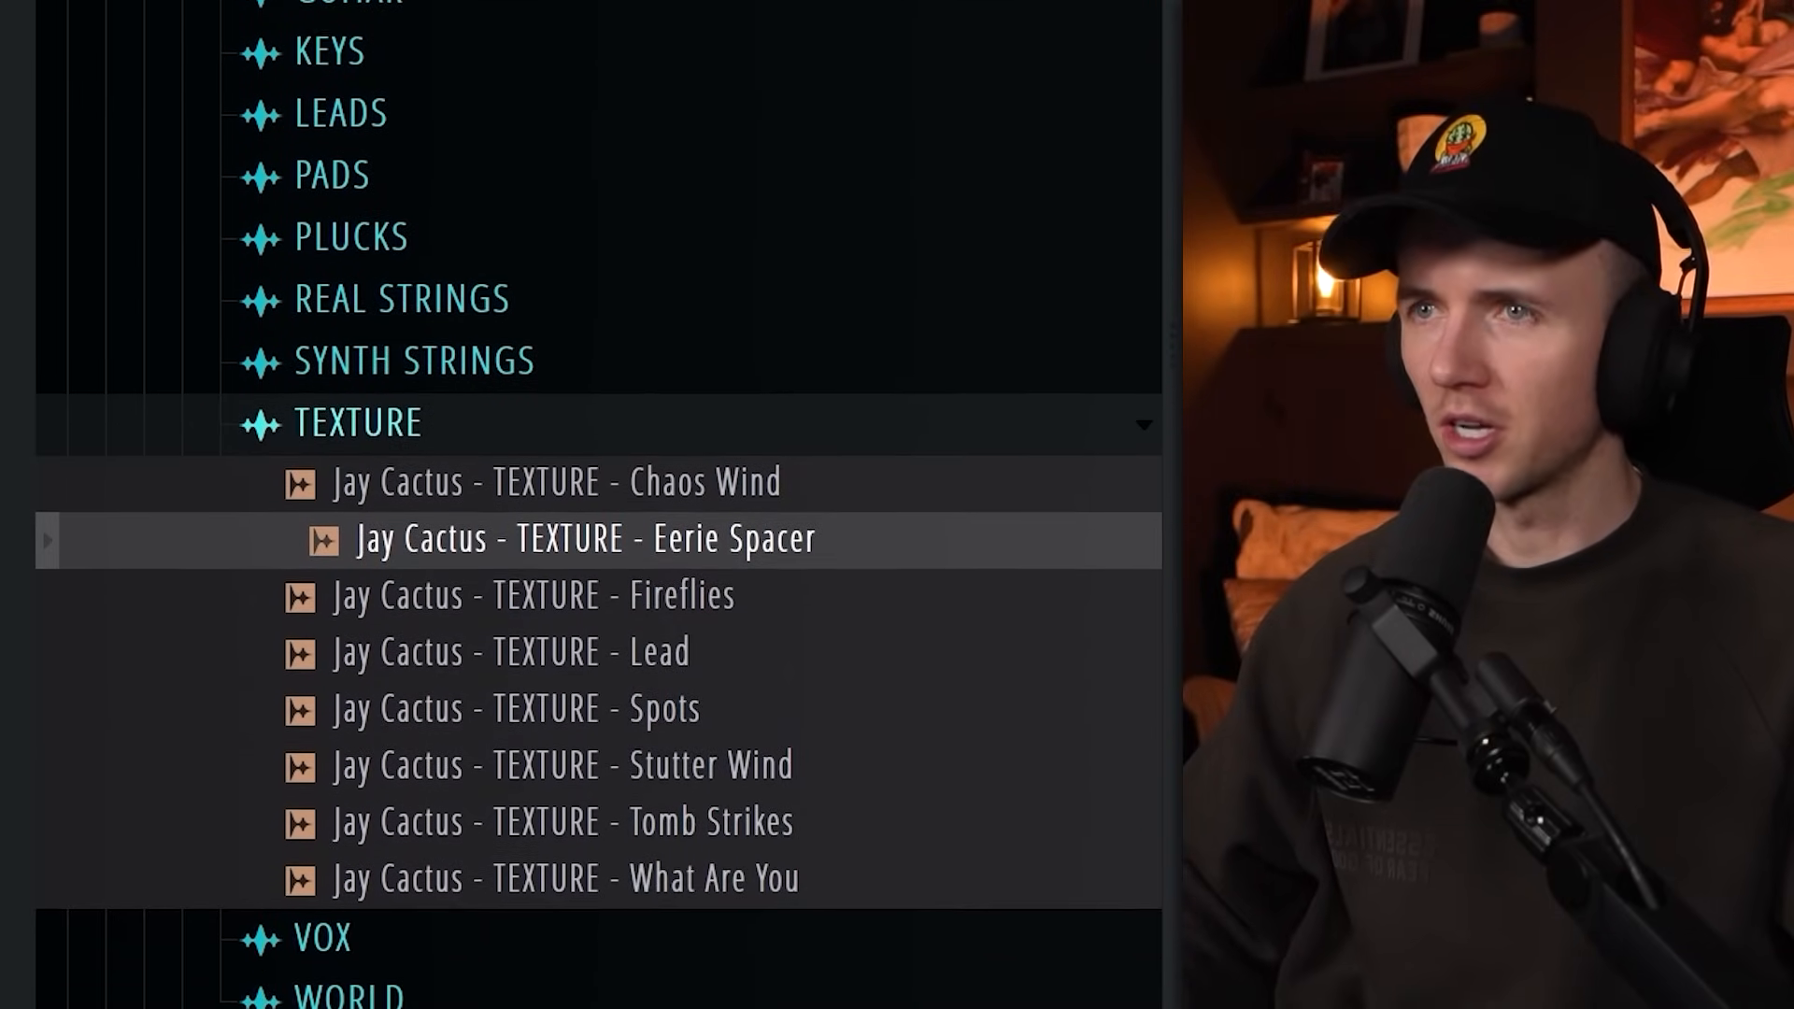
{"action": "left_click", "coordinate": [919, 372]}
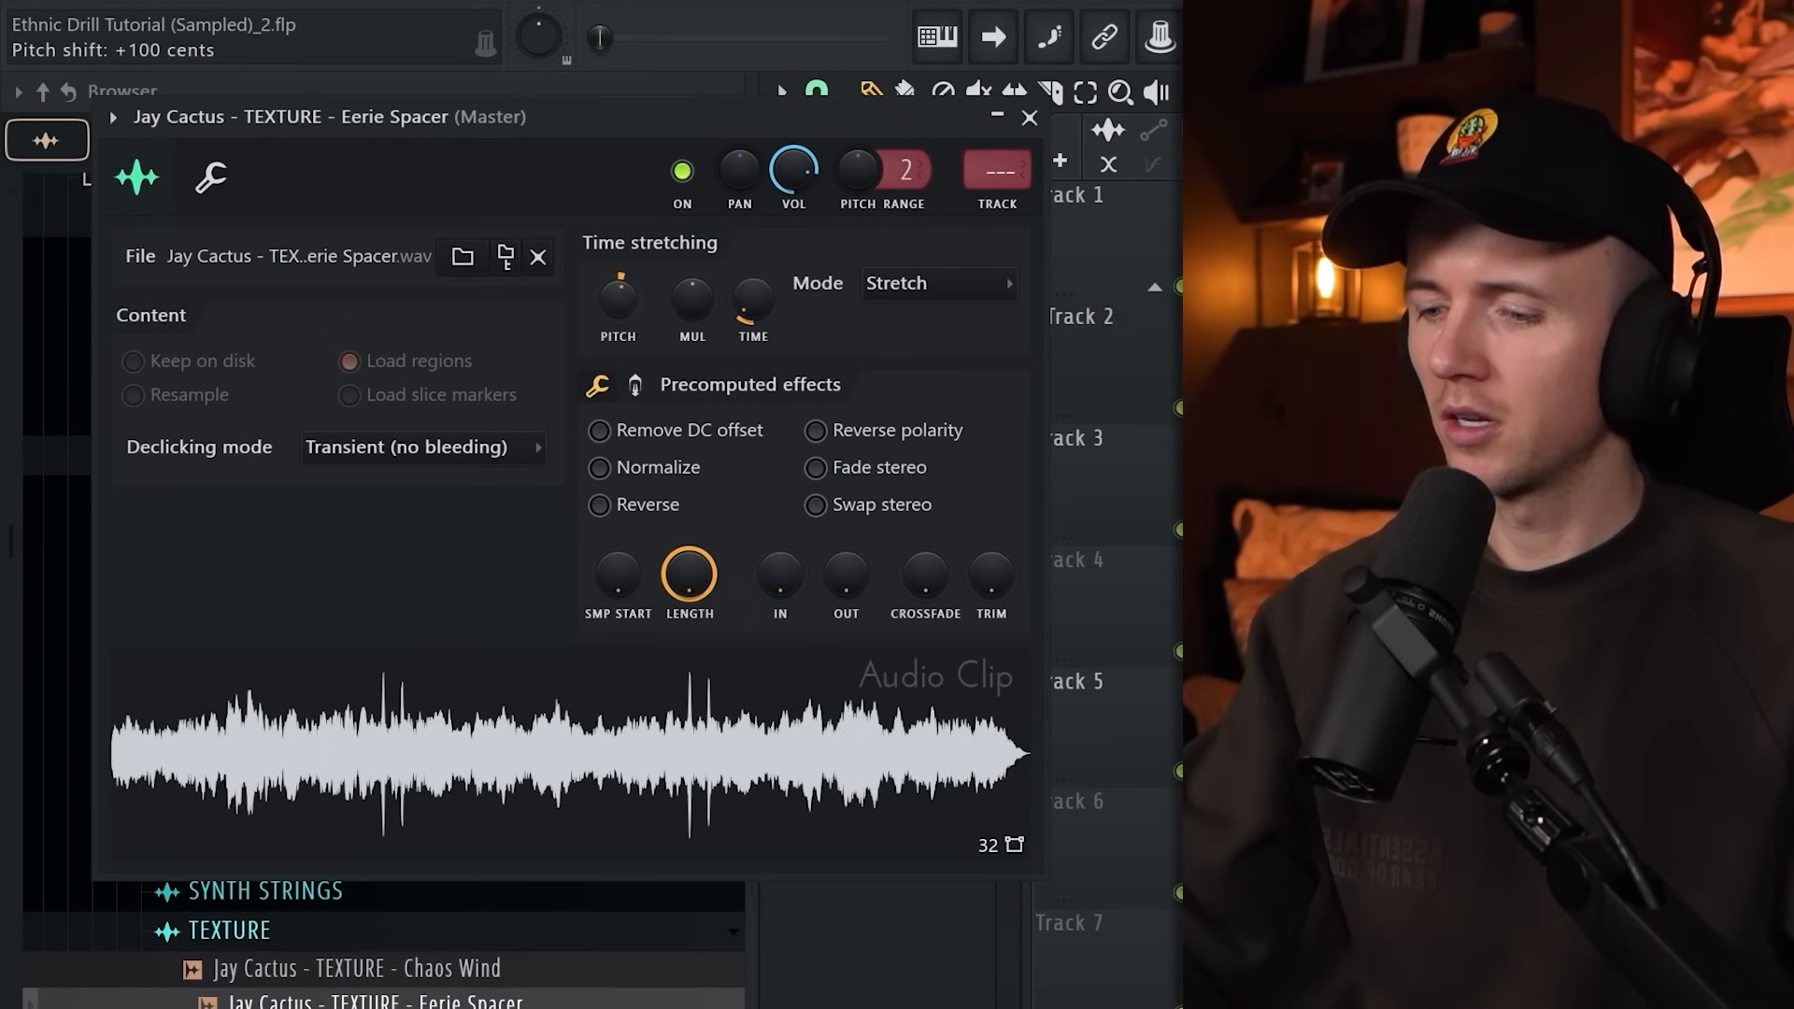
{"action": "key", "text": "space"}
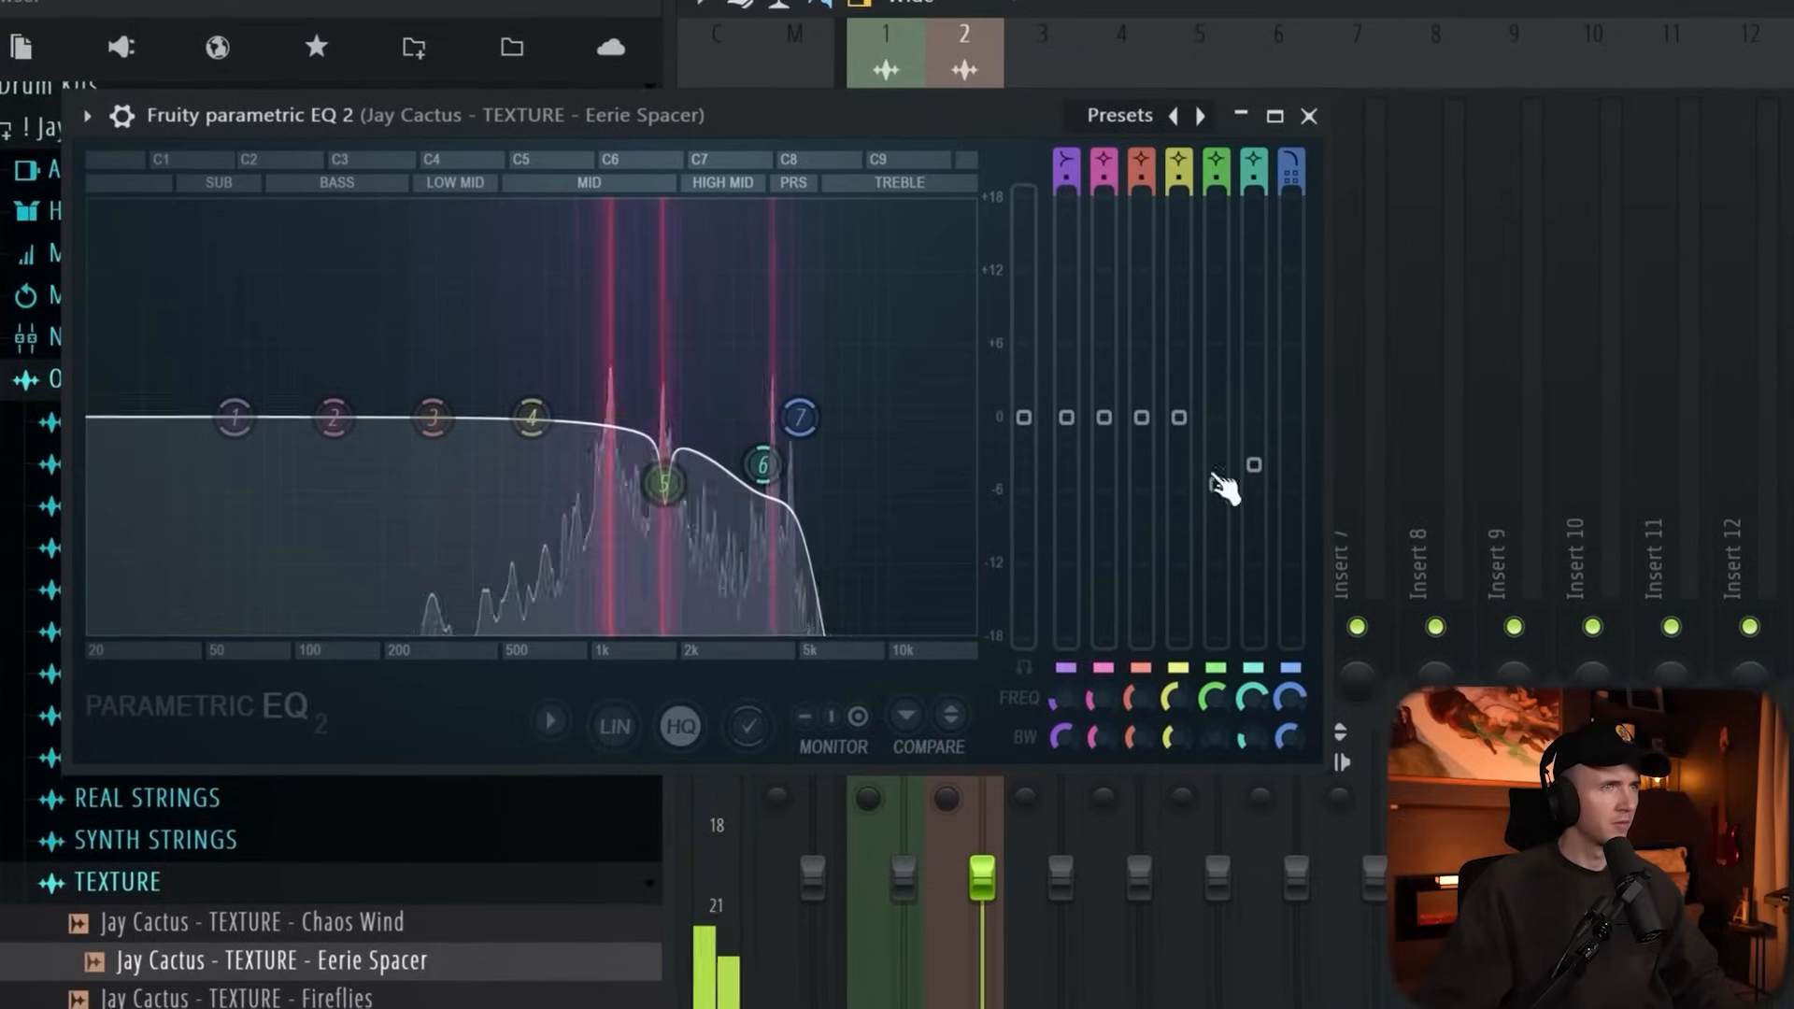
- Process the soloed Texture track with a Parametric EQ 2 adjustment, a 47% PanCake2 mix and Portal's "Subtle Reverse" preset
{"action": "mouse_move", "coordinate": [1072, 162]}
{"action": "left_mouse_down"}
{"action": "mouse_move", "coordinate": [1072, 219]}
{"action": "mouse_move", "coordinate": [1072, 187]}
{"action": "left_mouse_up"}
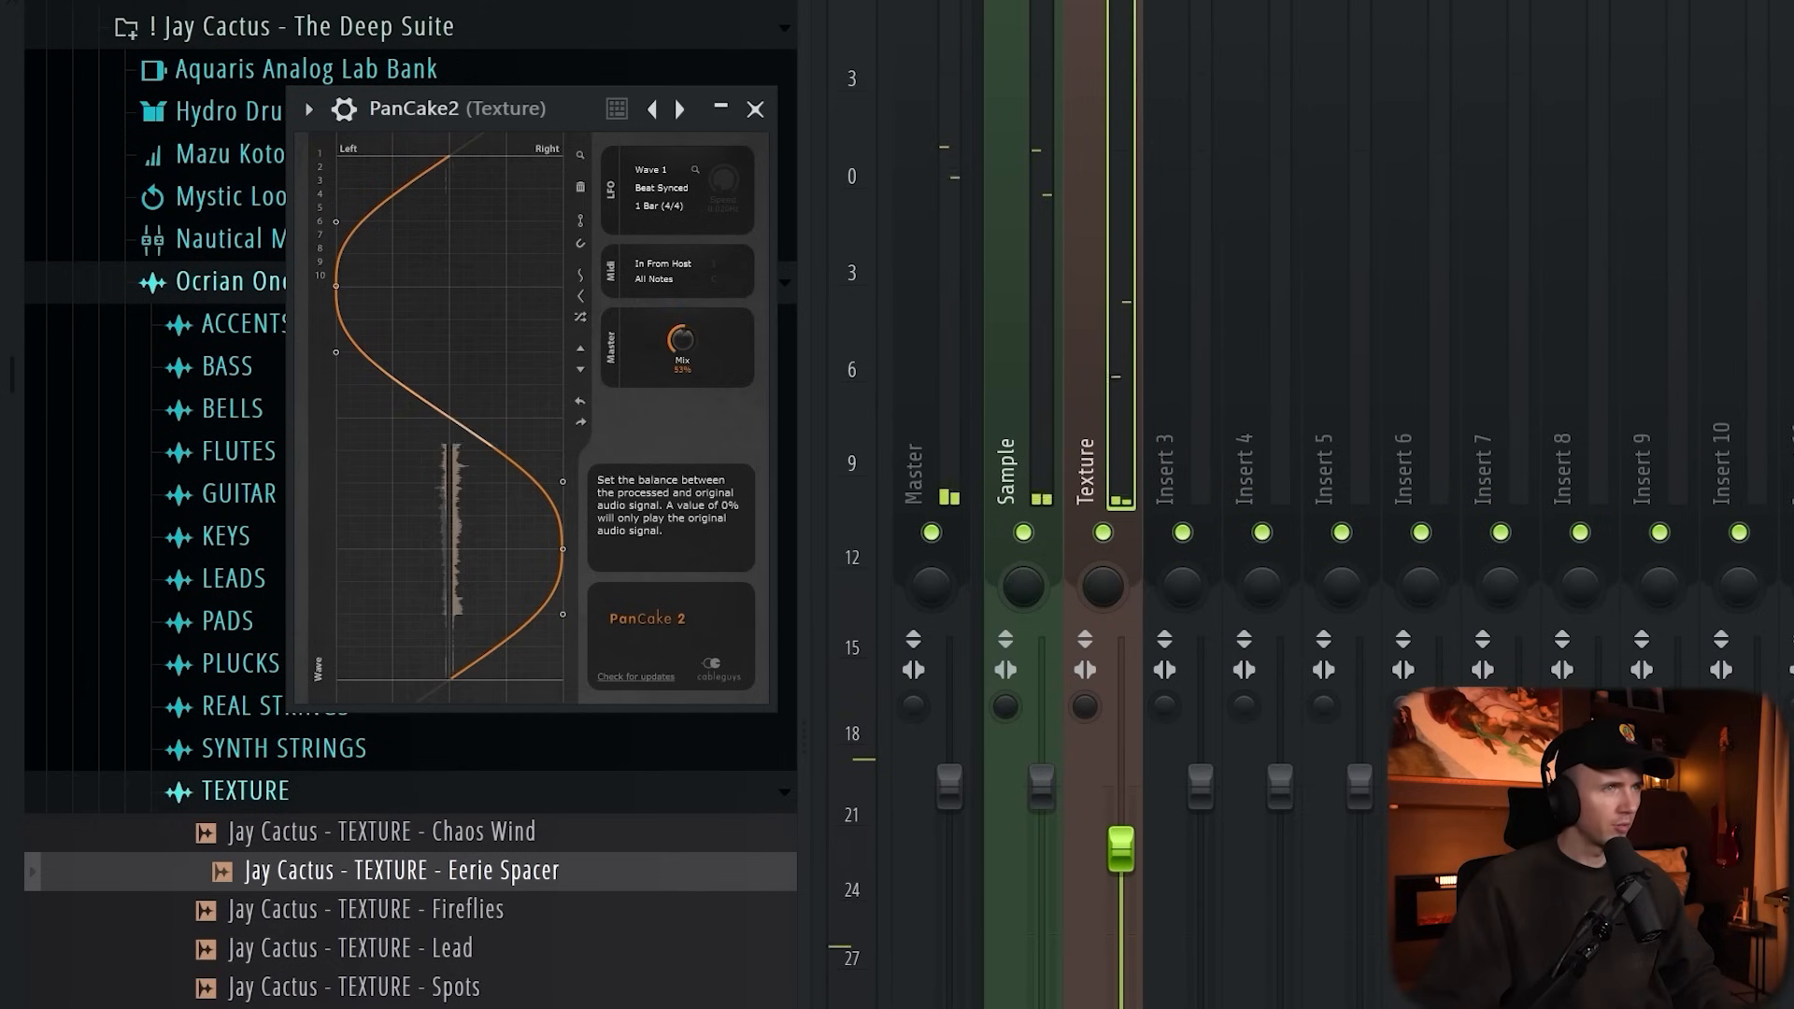
{"action": "left_click_drag", "start_coordinate": [682, 340], "coordinate": [682, 351]}
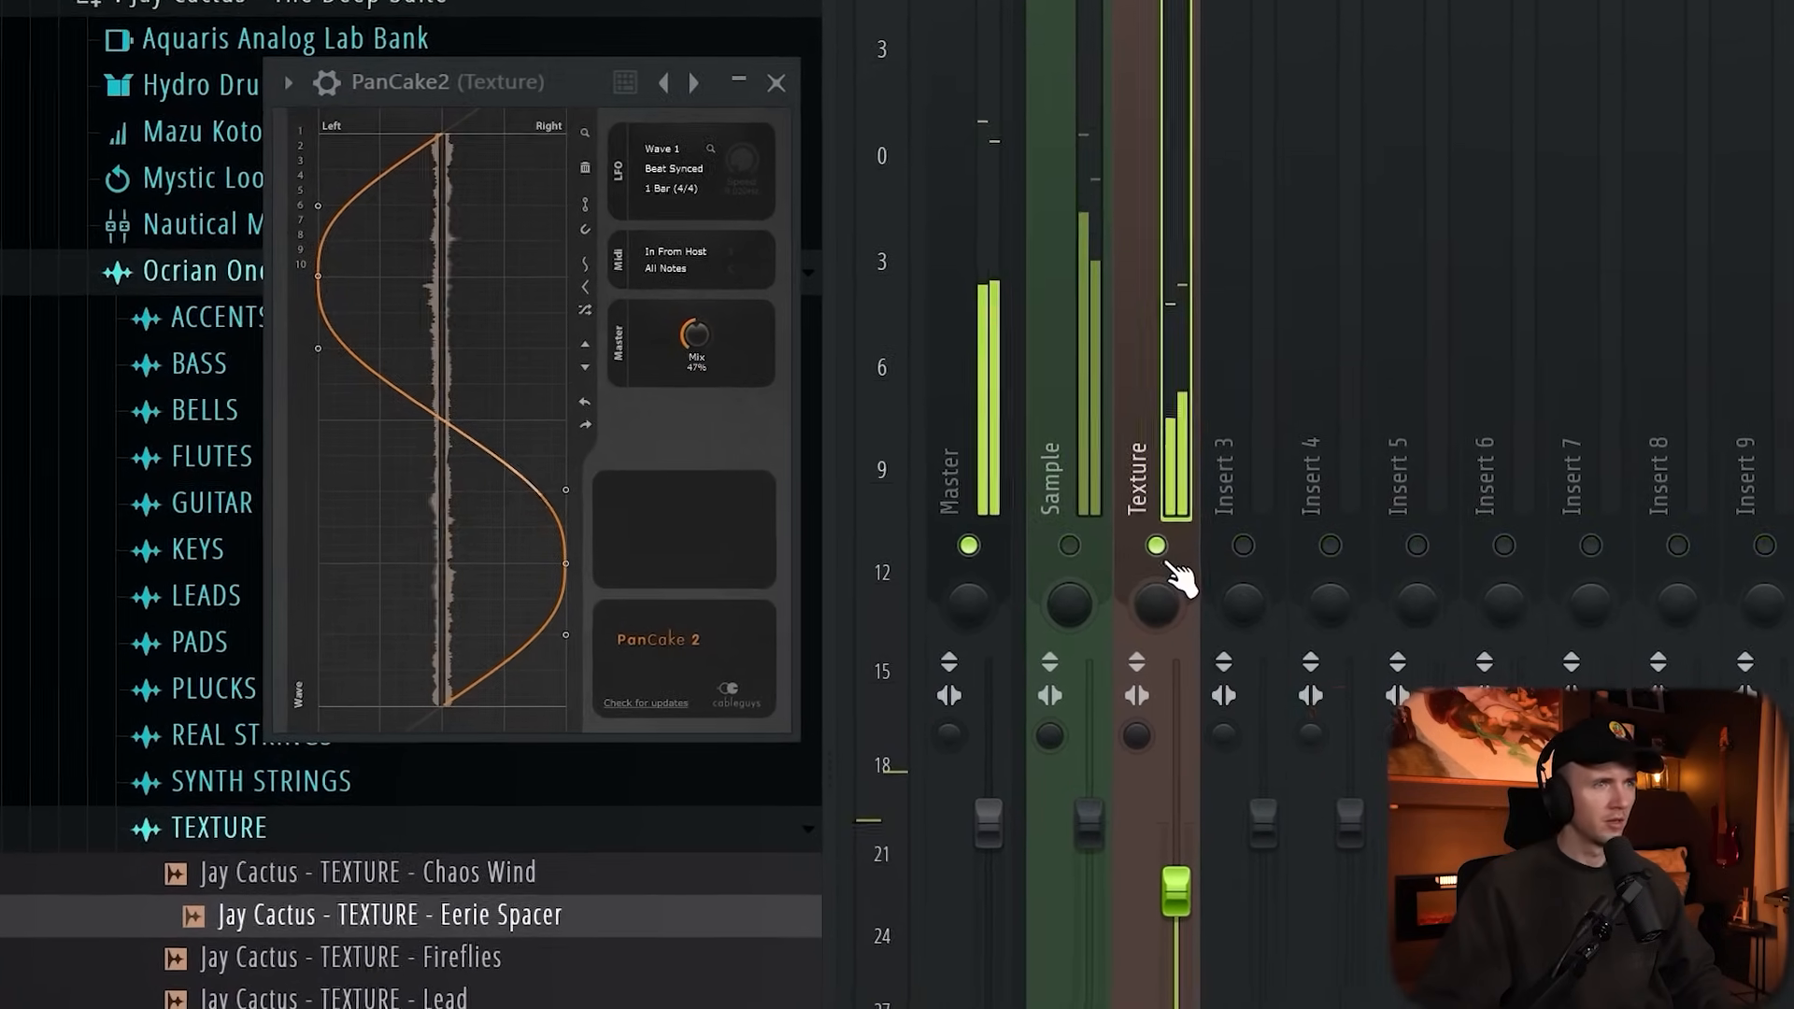
{"action": "right_click", "coordinate": [1139, 542]}
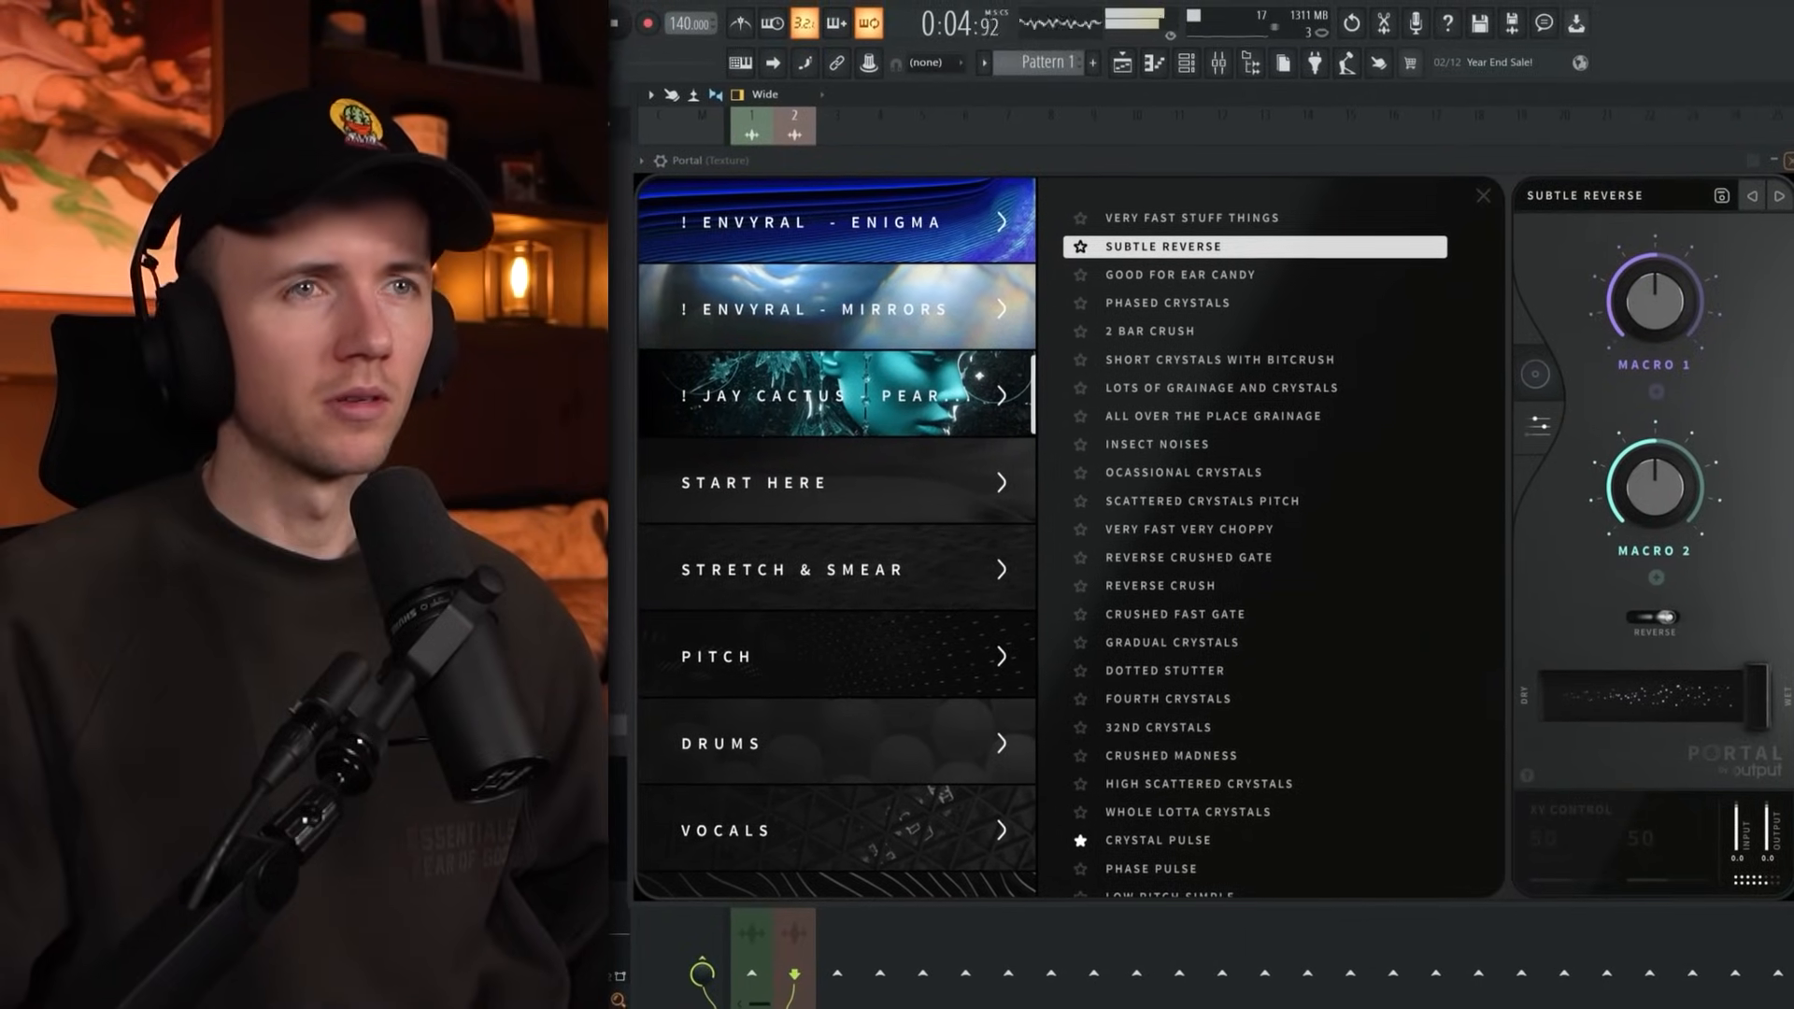
{"action": "left_click", "coordinate": [1788, 156]}
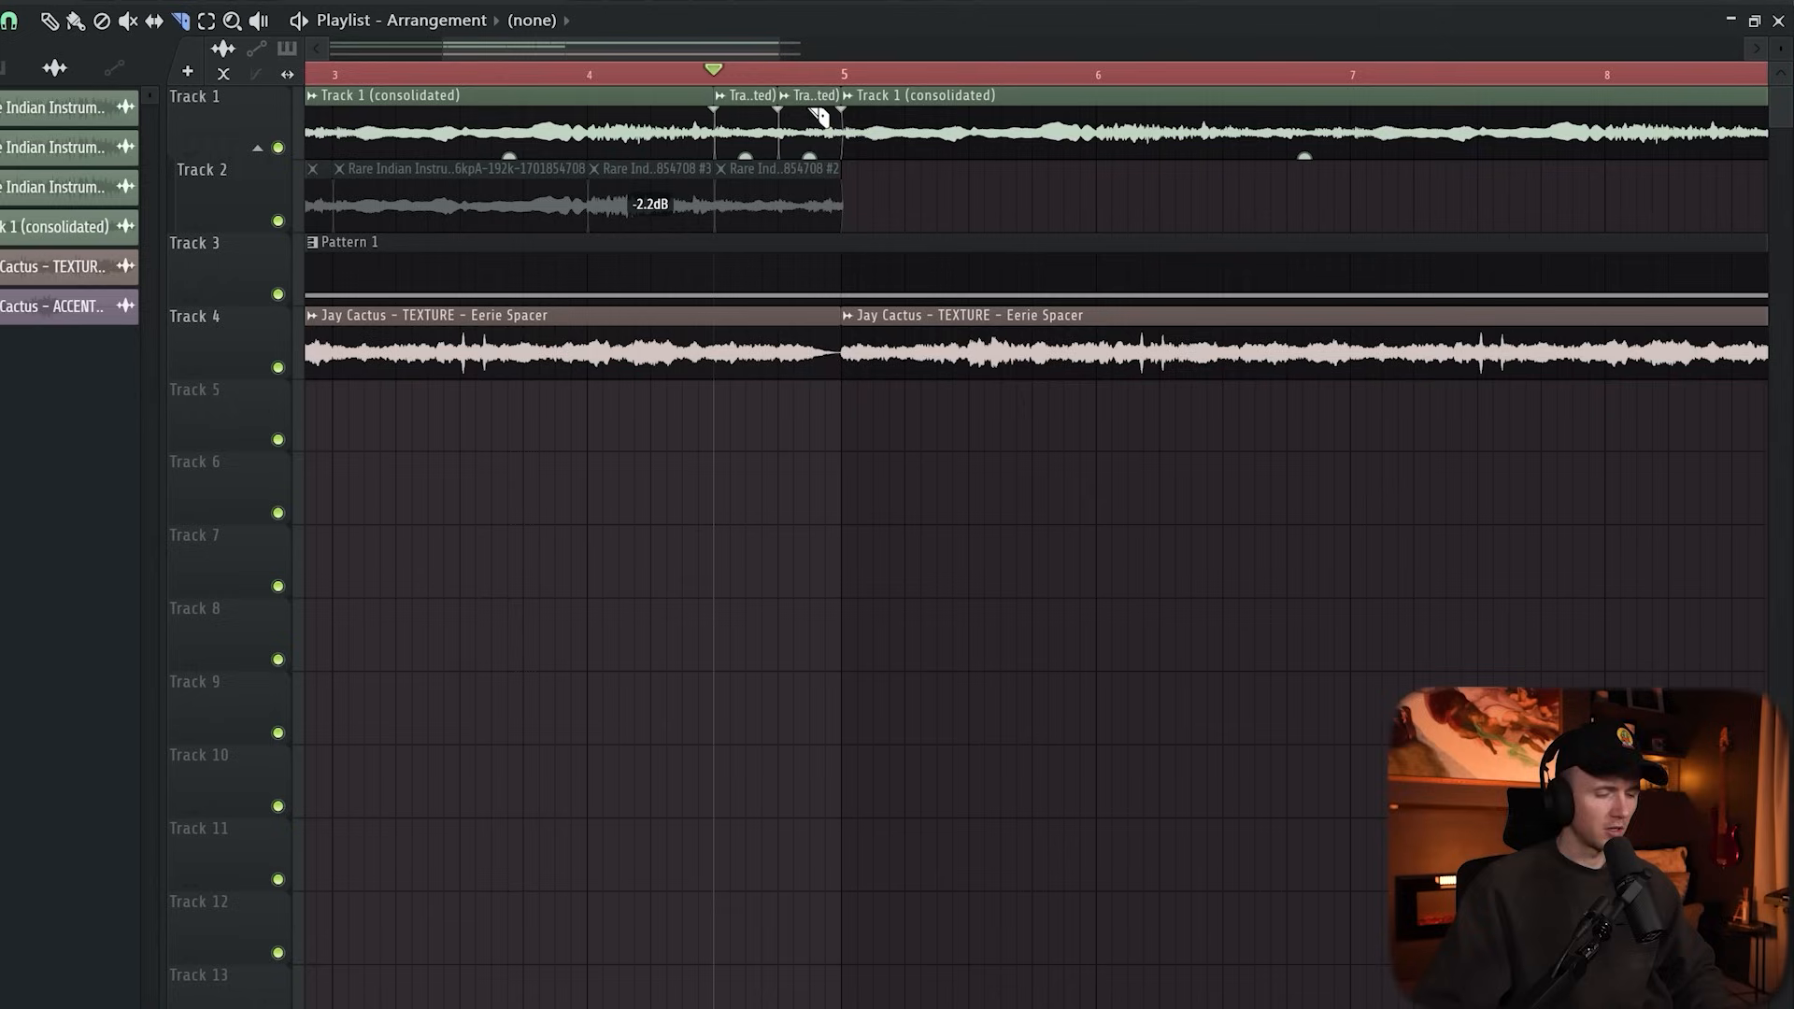
- Delete the last short slice before bar 5 on Track 1 and extend the preceding unique slice up to bar 5
{"action": "right_click", "coordinate": [810, 108]}
{"action": "left_click", "coordinate": [783, 194]}
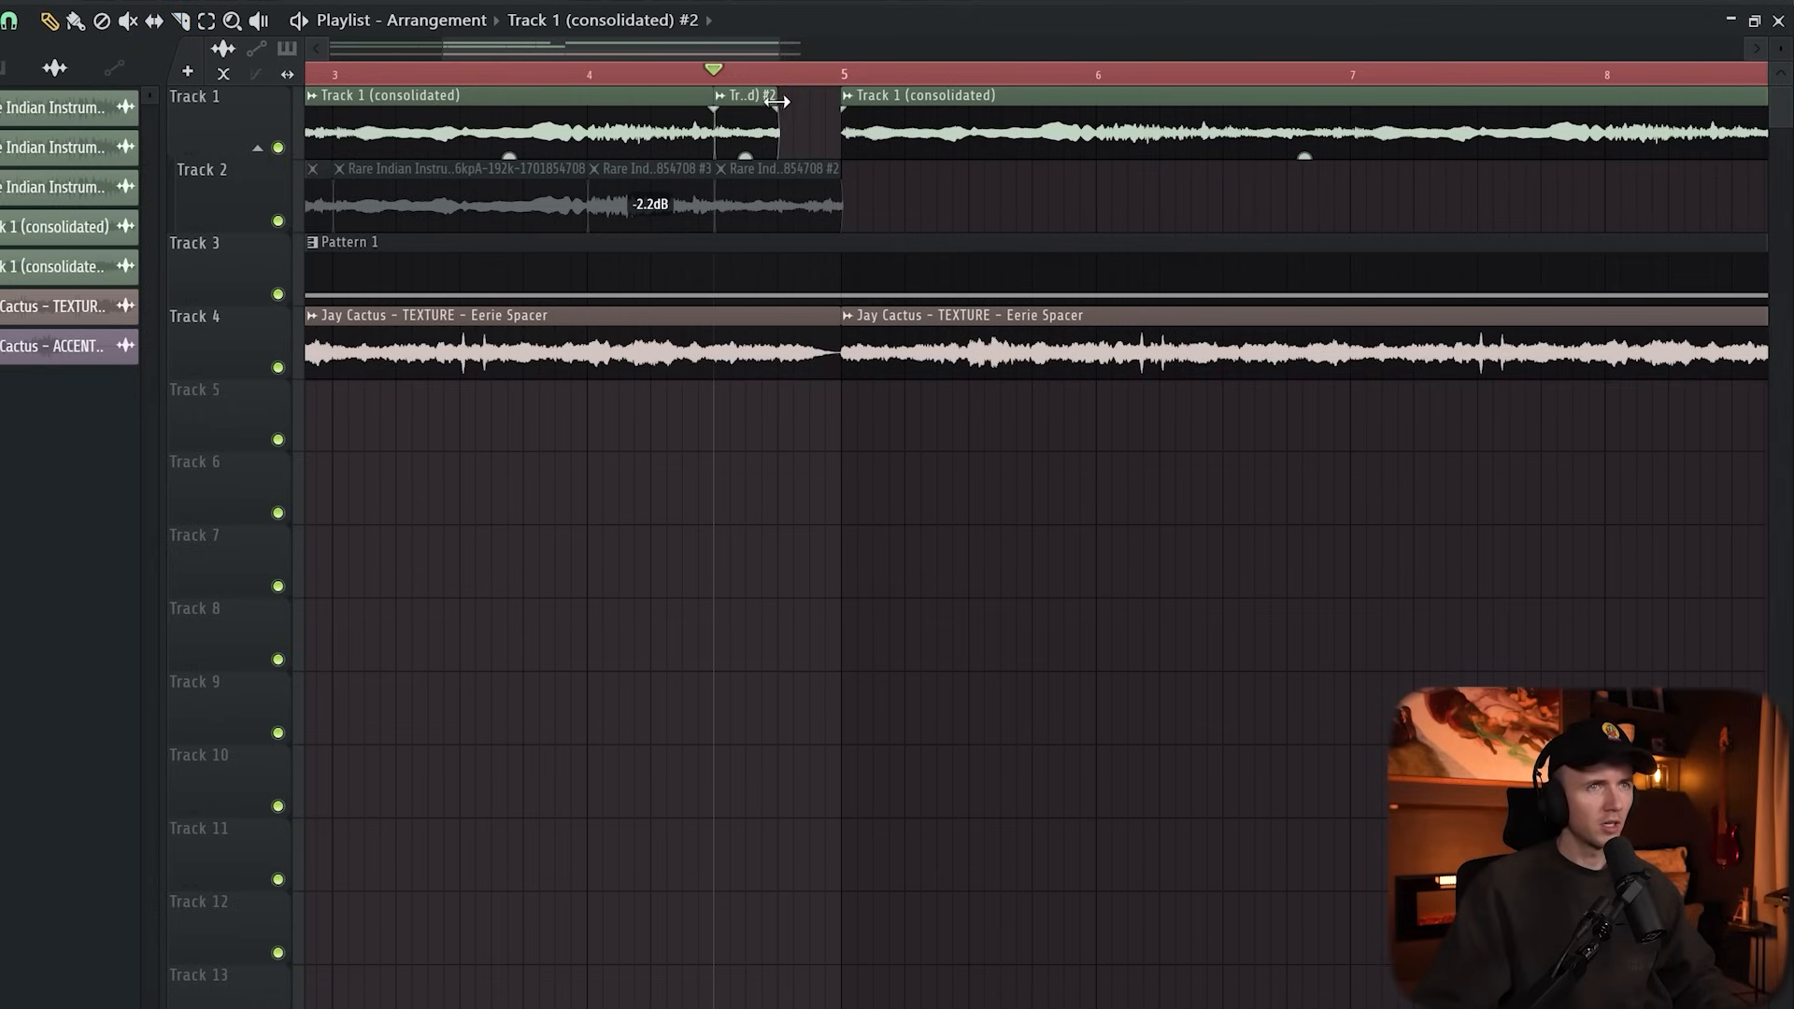
{"action": "double_click", "coordinate": [814, 94]}
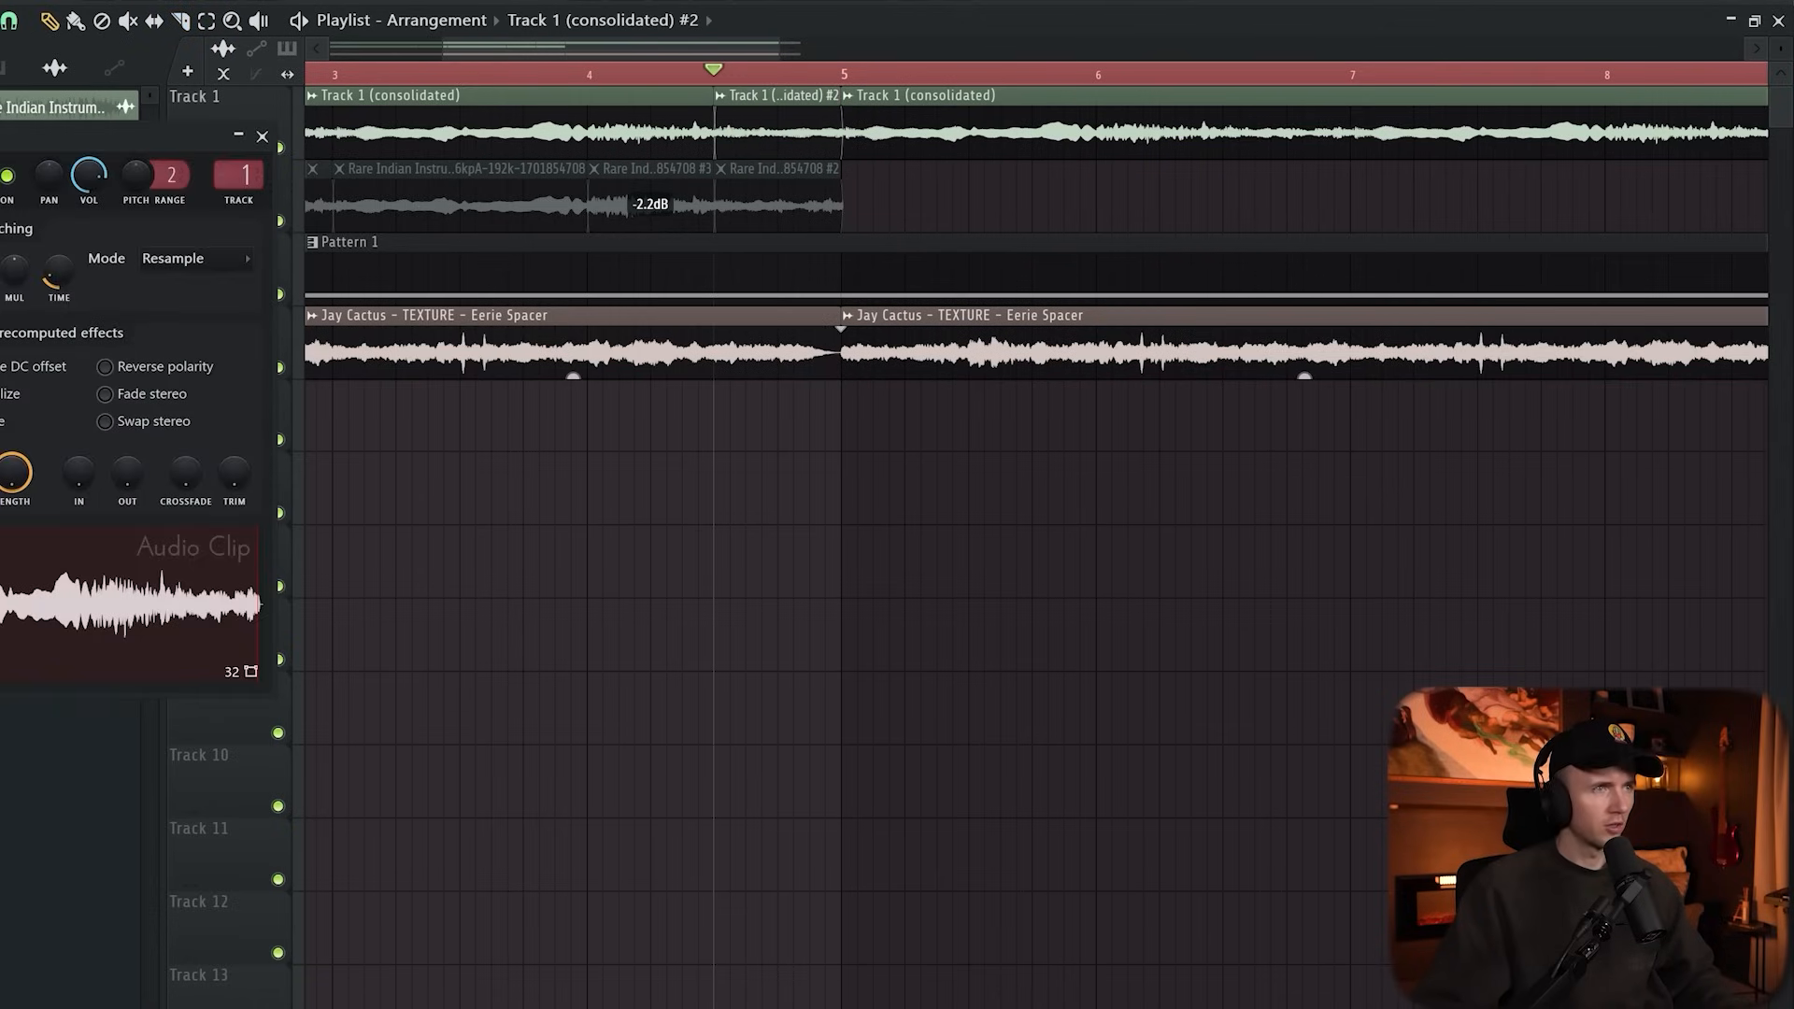
{"action": "left_click", "coordinate": [263, 138]}
{"action": "scroll", "coordinate": [495, 83], "scroll_direction": "down", "scroll_amount": 3}
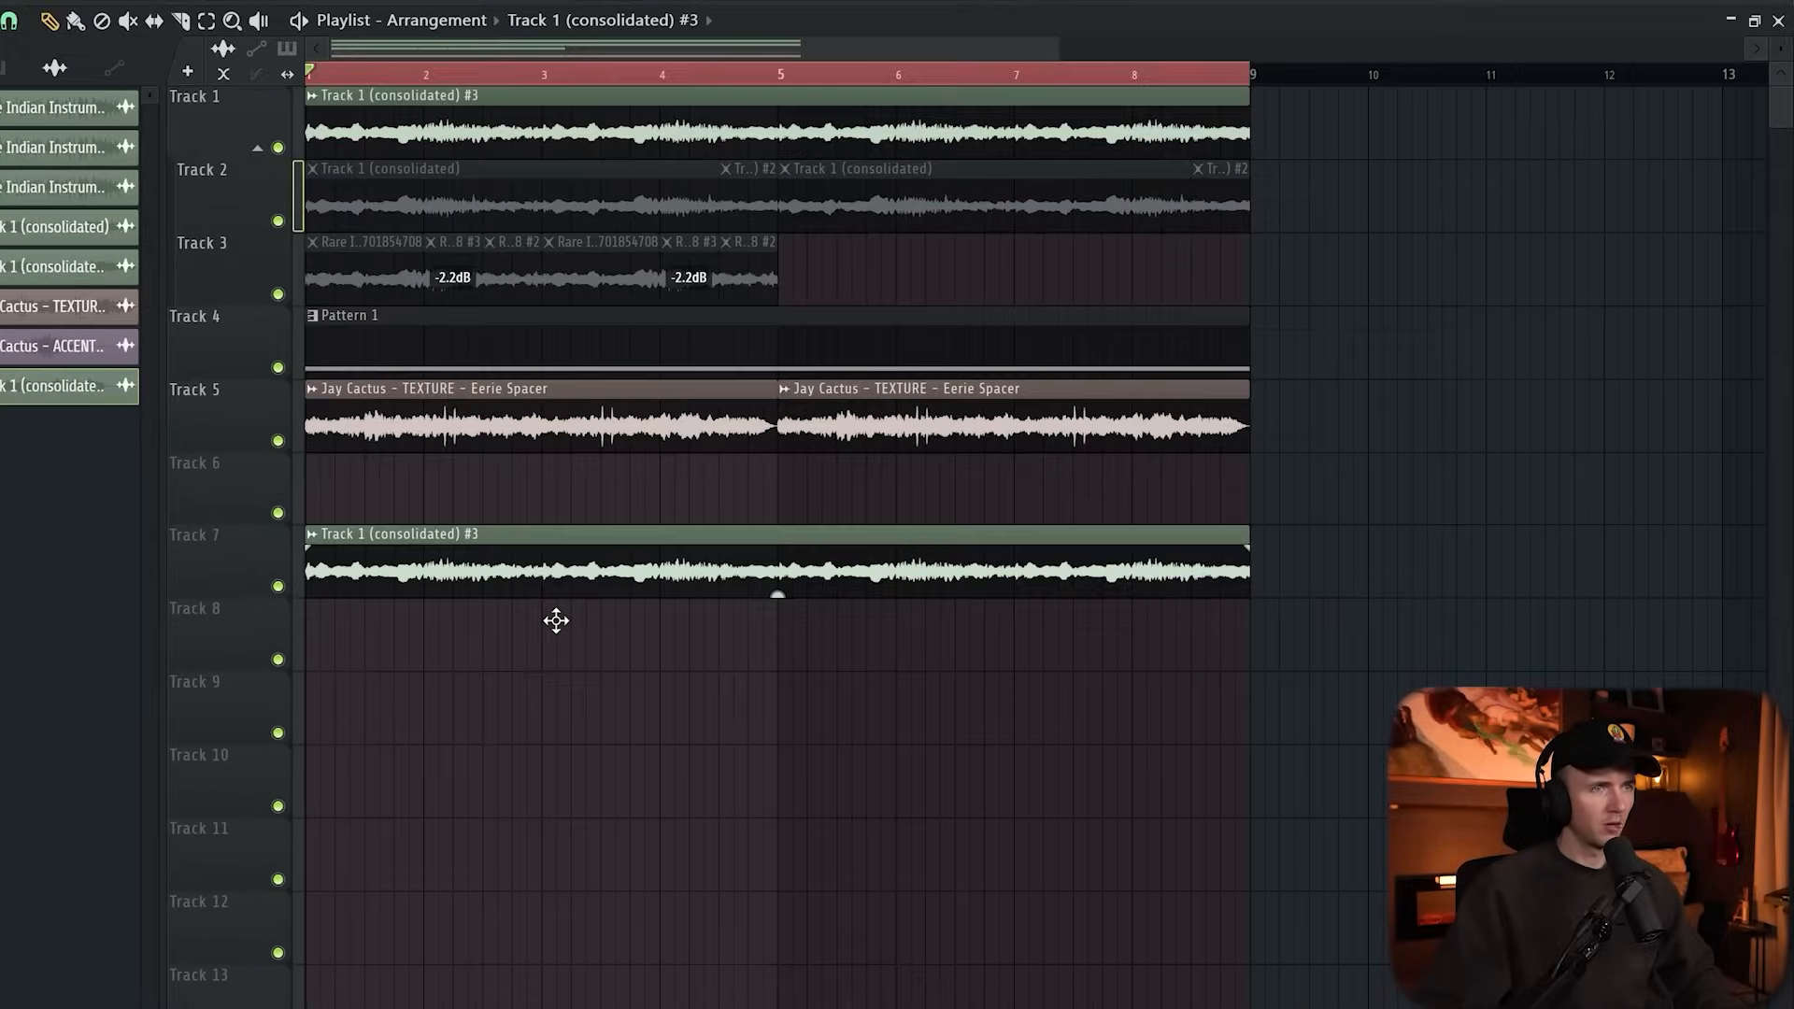
- Make the copied sample clip on Track 7 unique and open its channel settings
{"action": "left_click", "coordinate": [310, 536]}
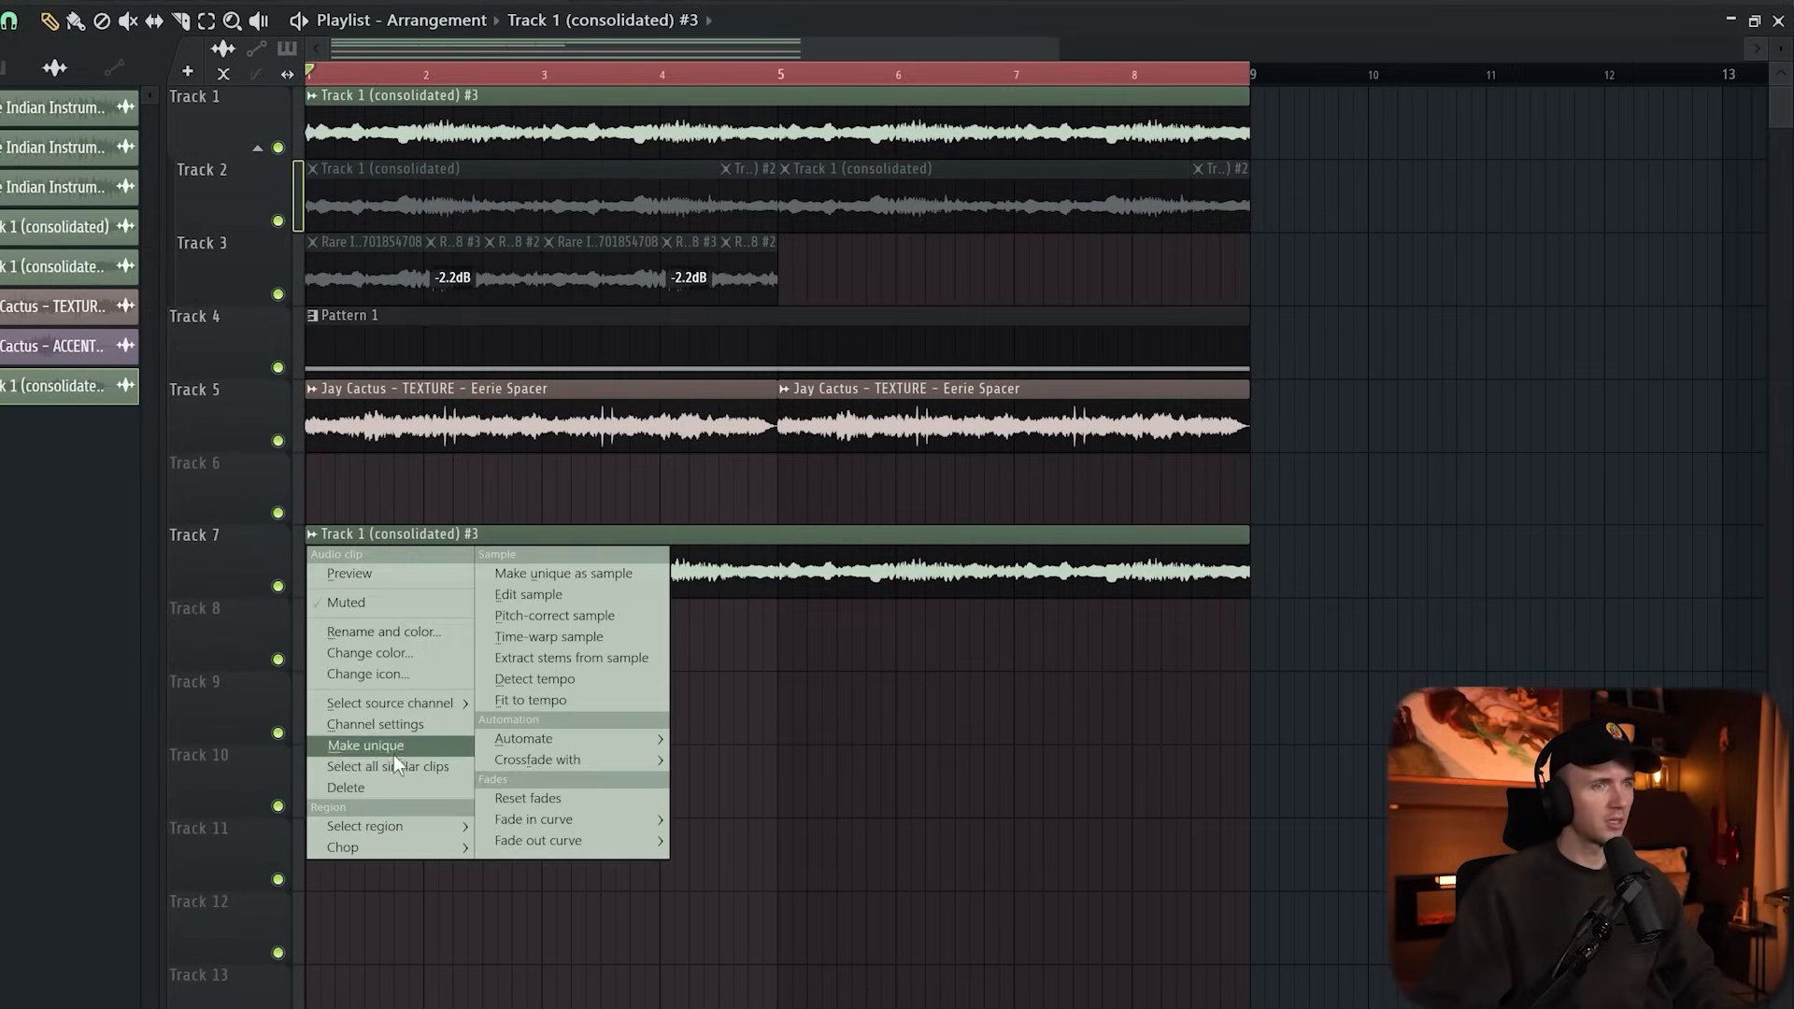
{"action": "left_click", "coordinate": [366, 745]}
{"action": "double_click", "coordinate": [388, 579]}
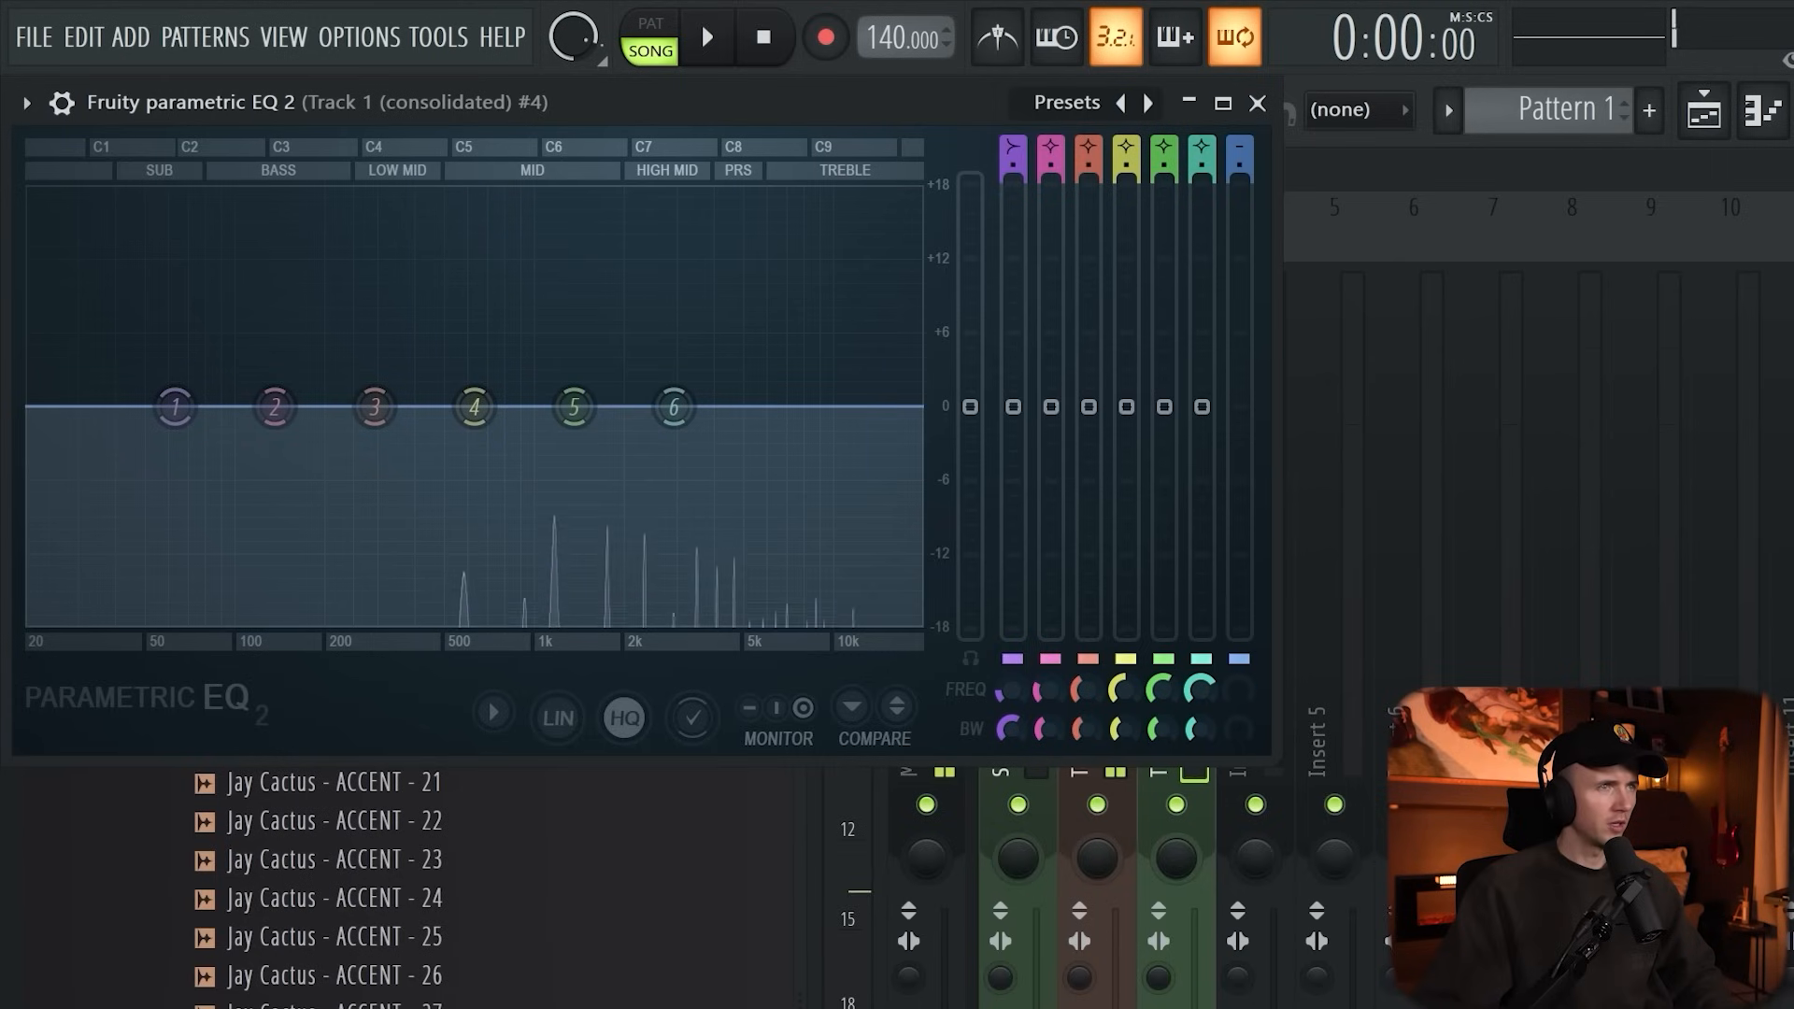
- Load Portal's "Very Fast Very Choppy" preset for the duplicated sample and adjust its ShaperBox 3 filter mix during playback
{"action": "key", "text": "space"}
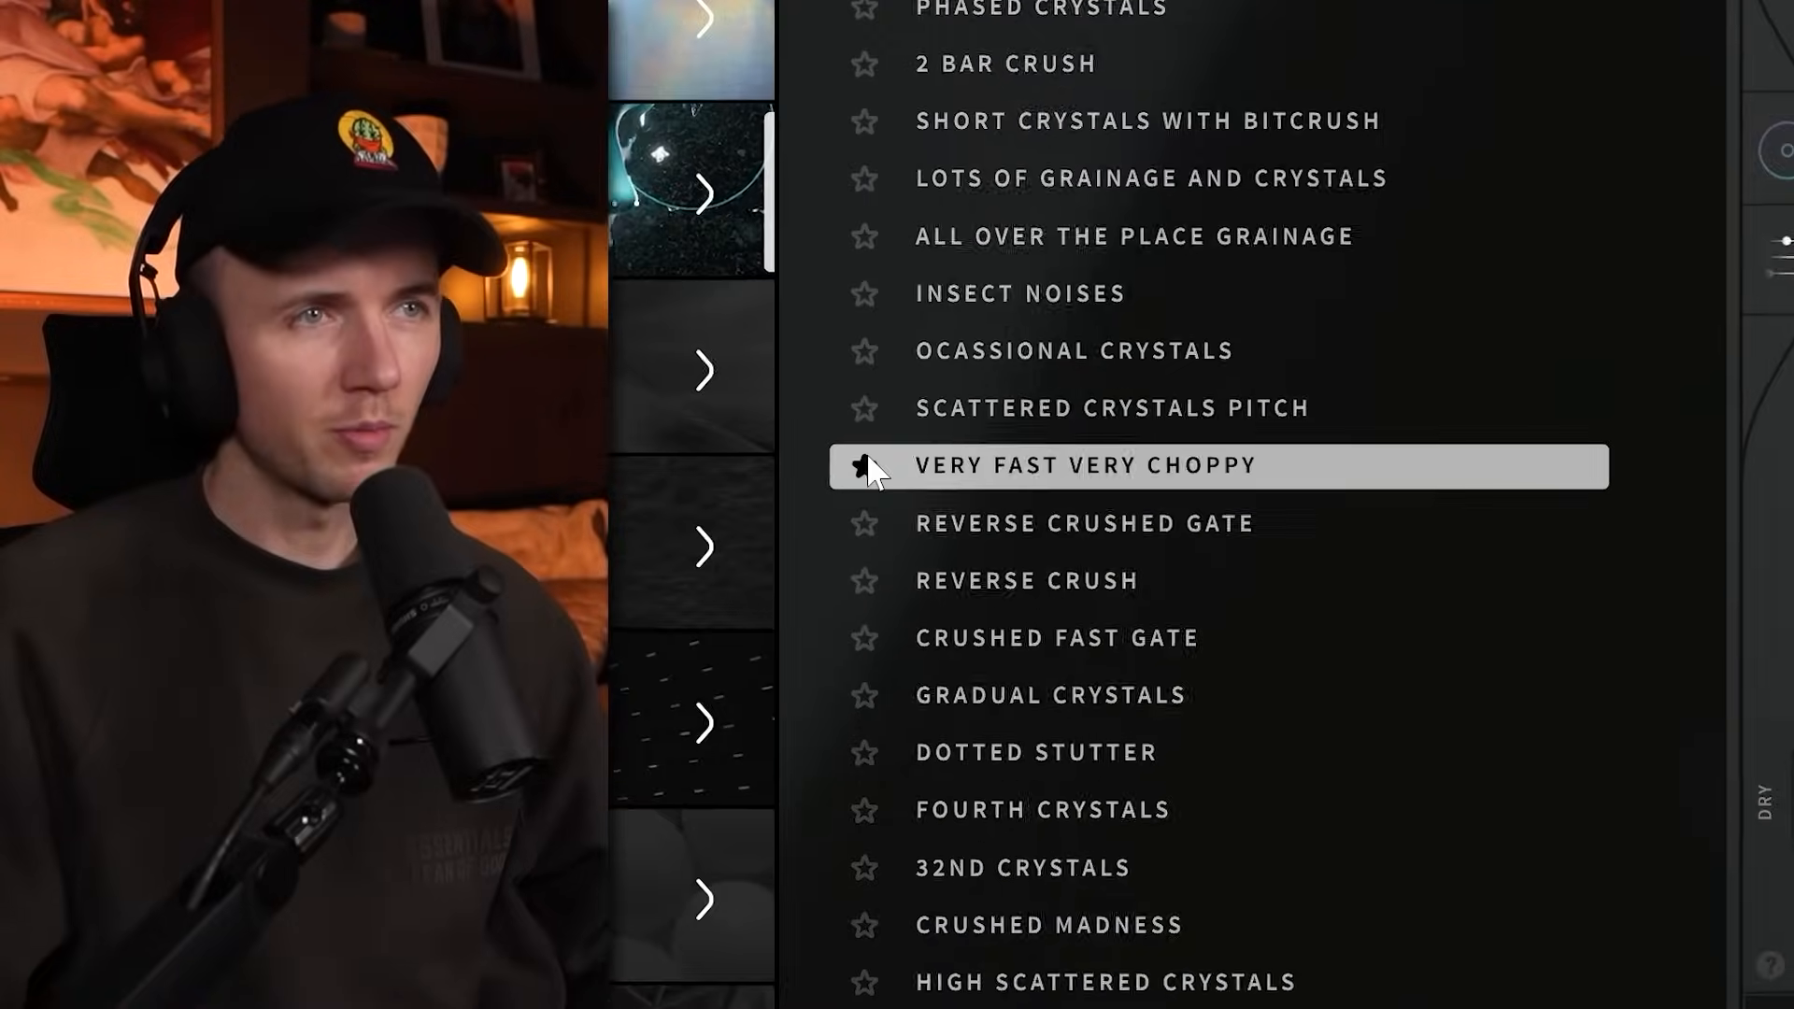
{"action": "left_click", "coordinate": [1031, 472]}
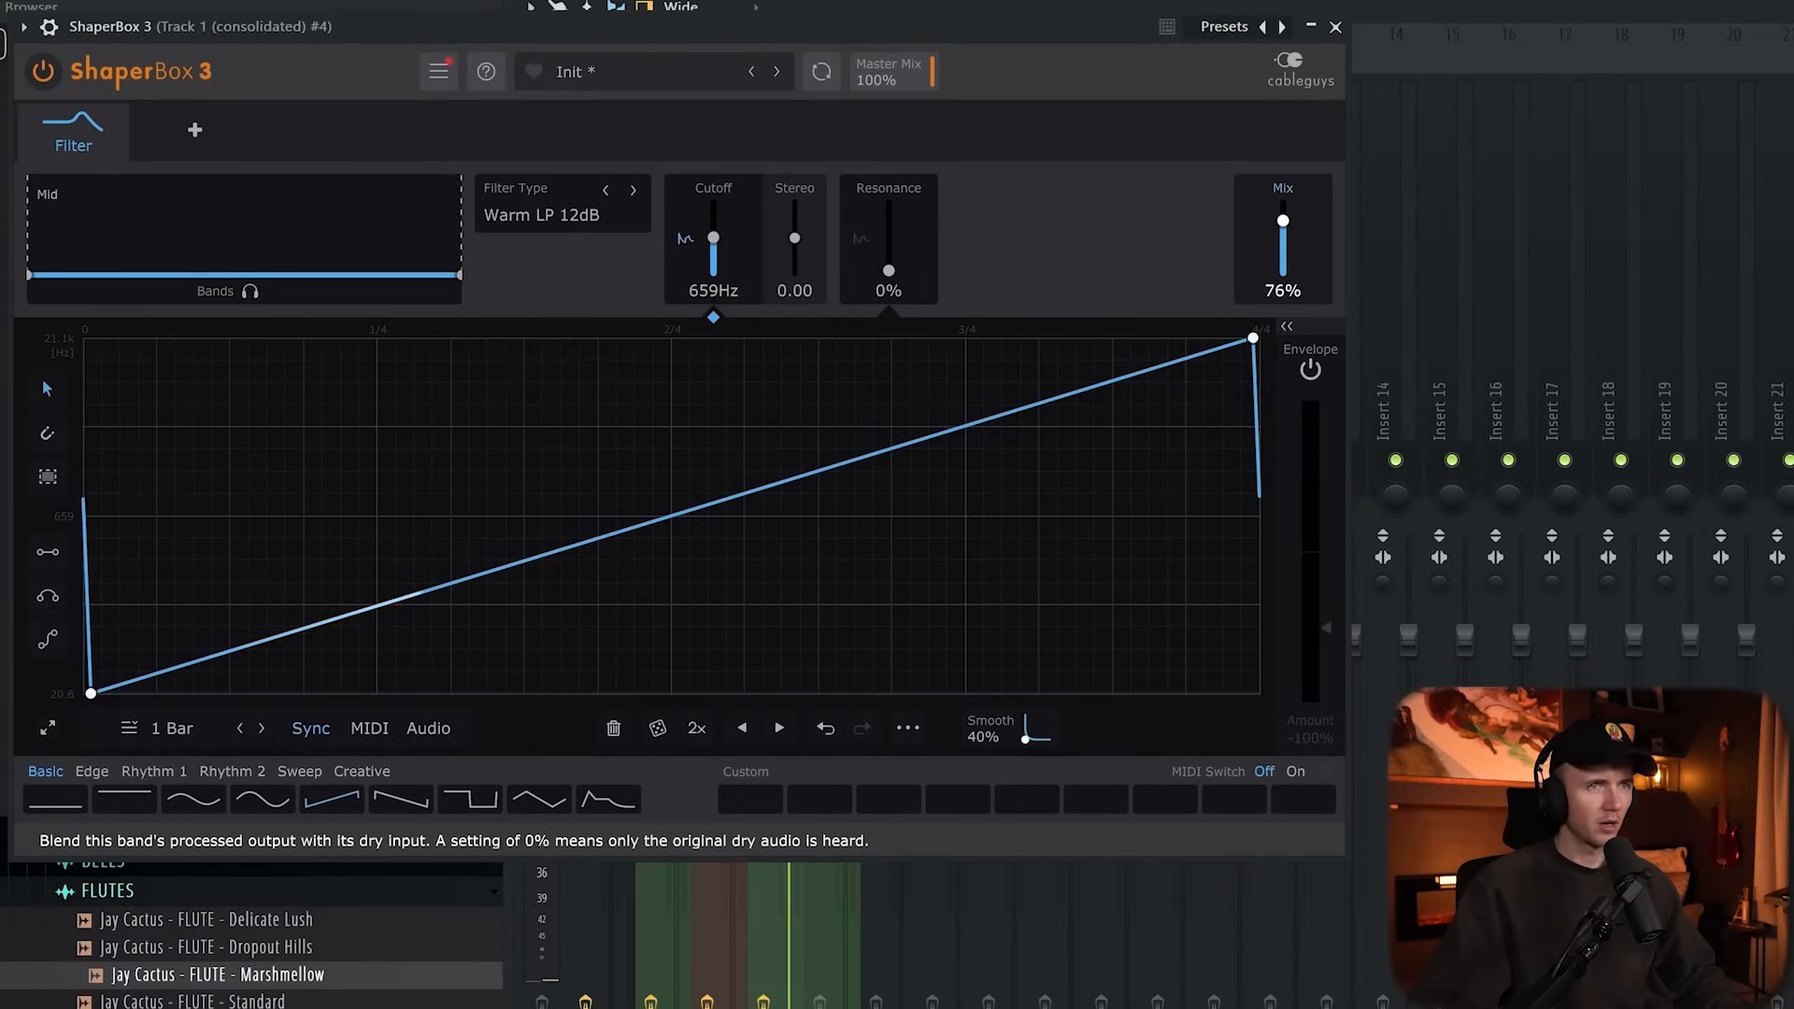
{"action": "key", "text": "space"}
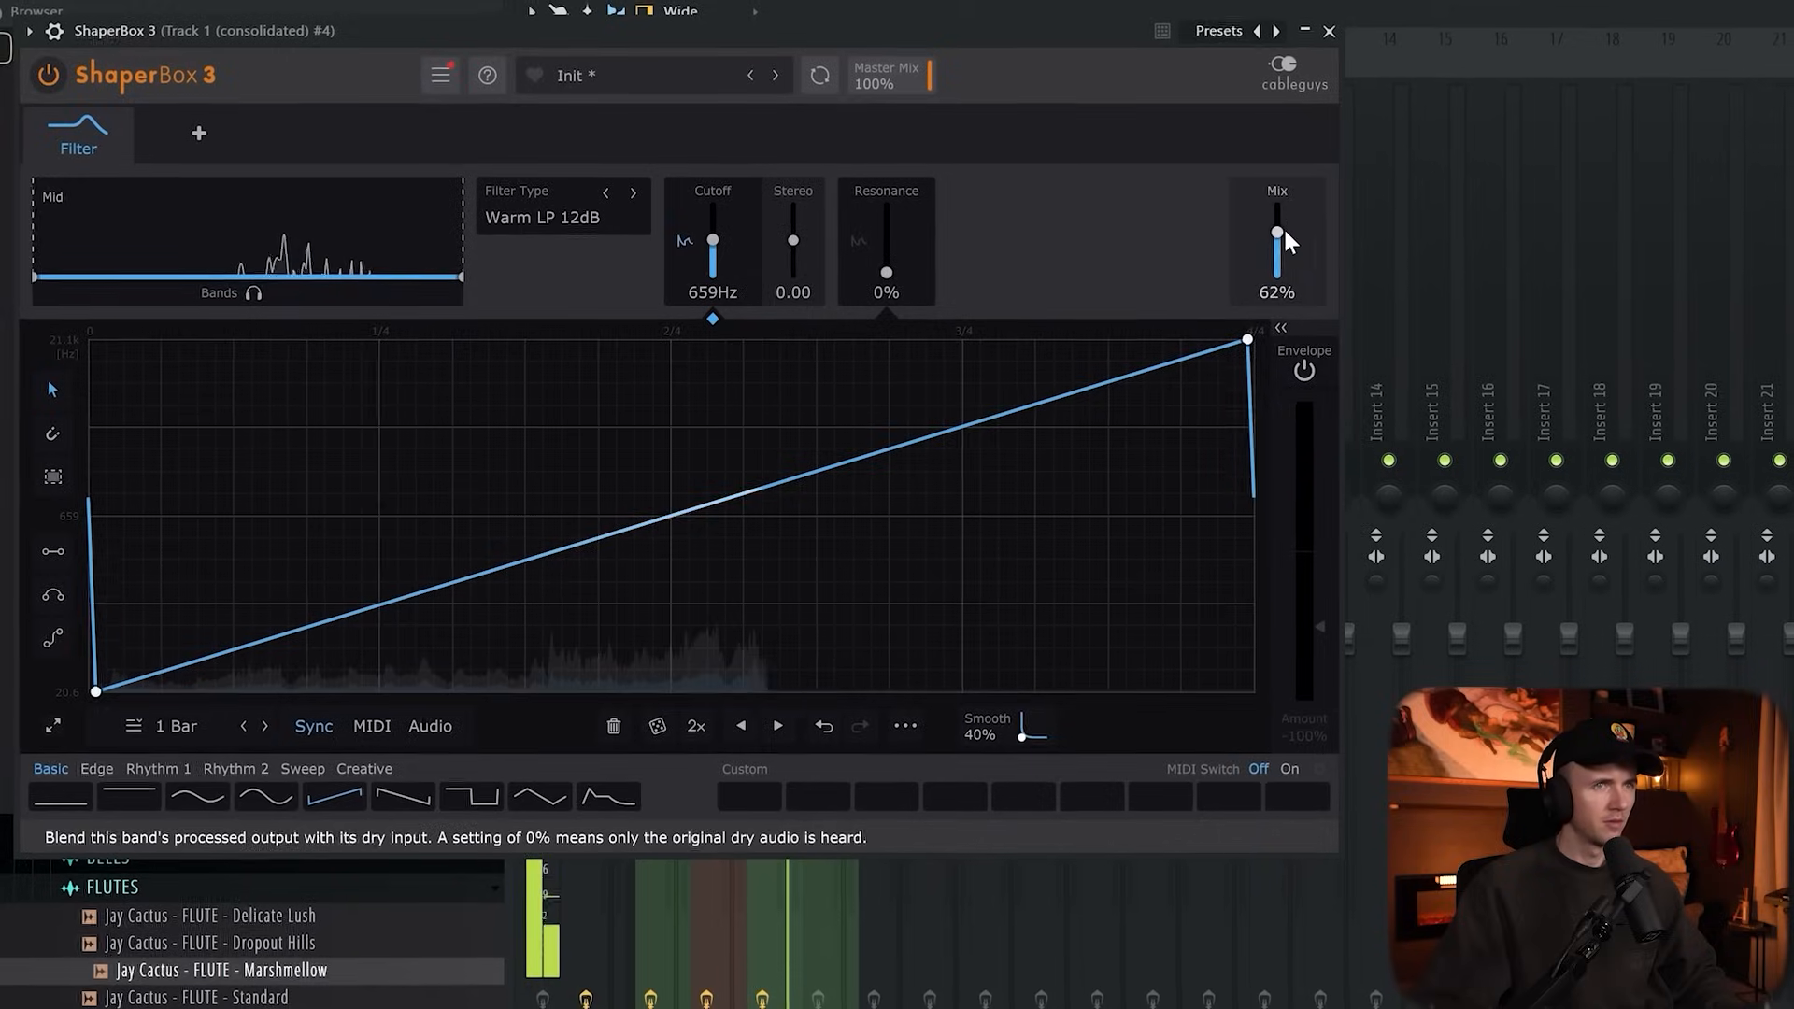
{"action": "left_click_drag", "start_coordinate": [1264, 238], "coordinate": [1264, 215]}
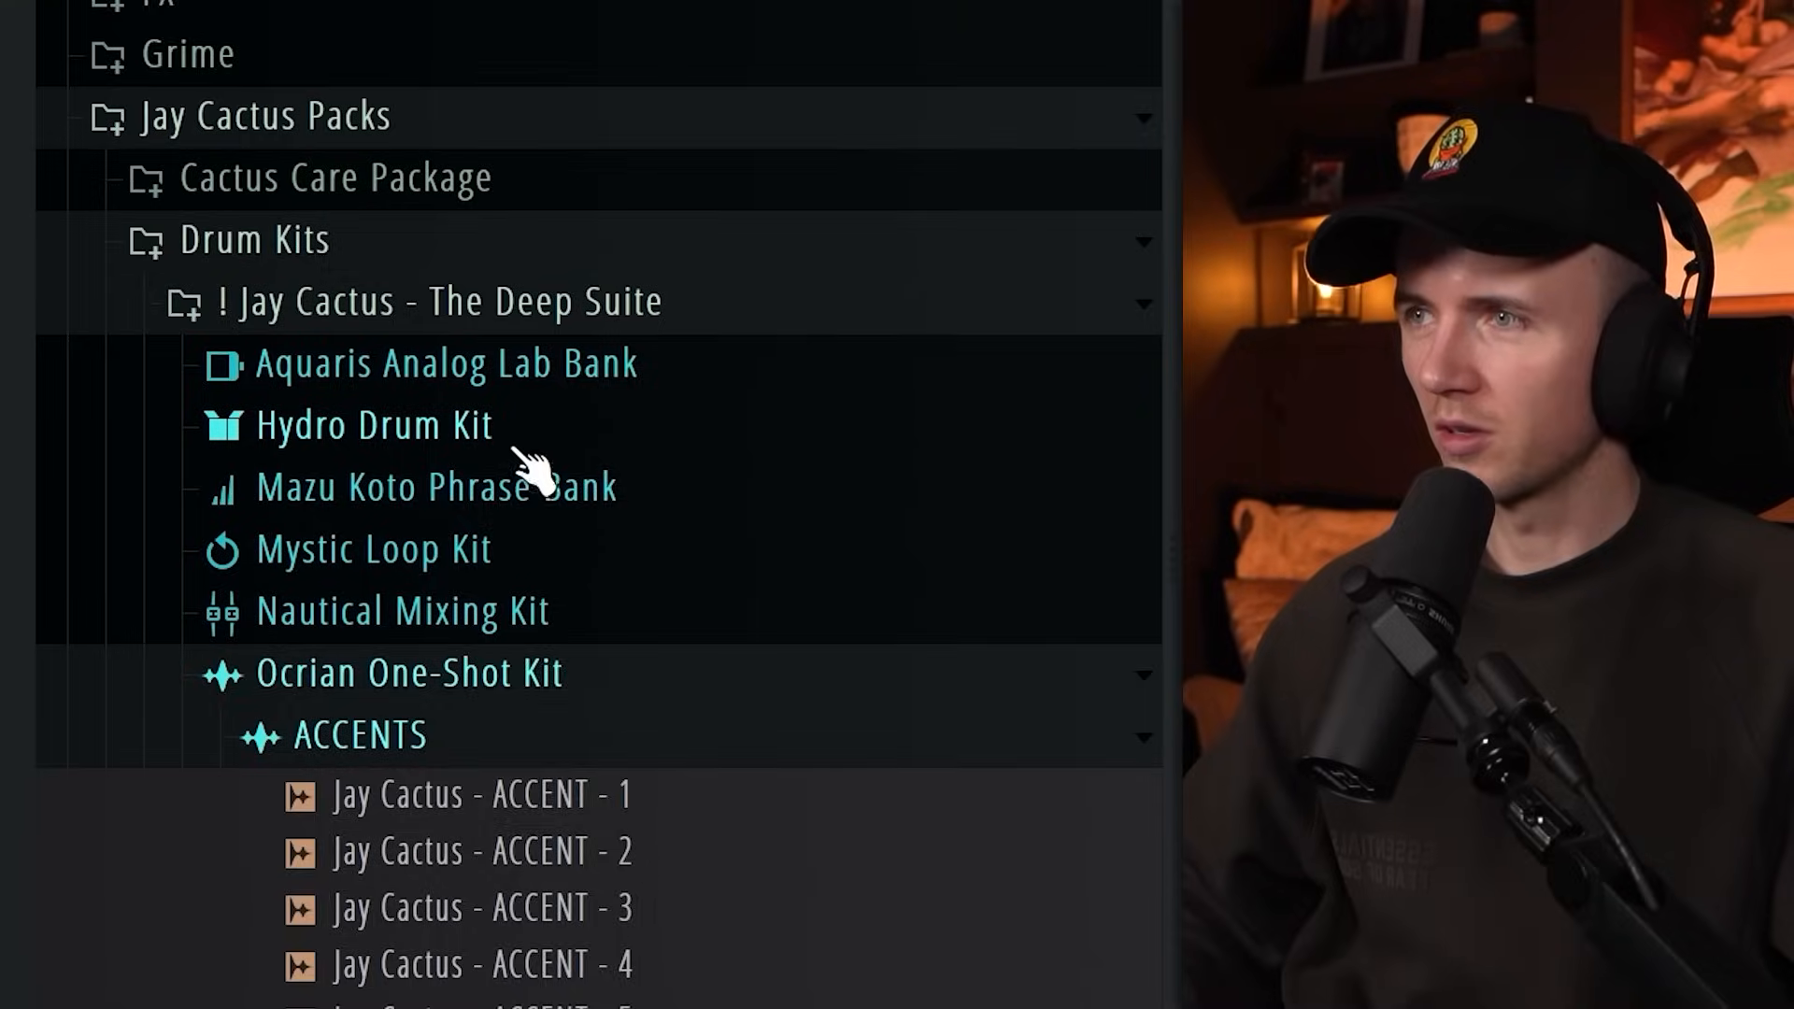
- Open the Hydro Drum Kit and audition its CS samples, including Static CS, Tick CS and Trash CS
{"action": "left_click", "coordinate": [515, 451]}
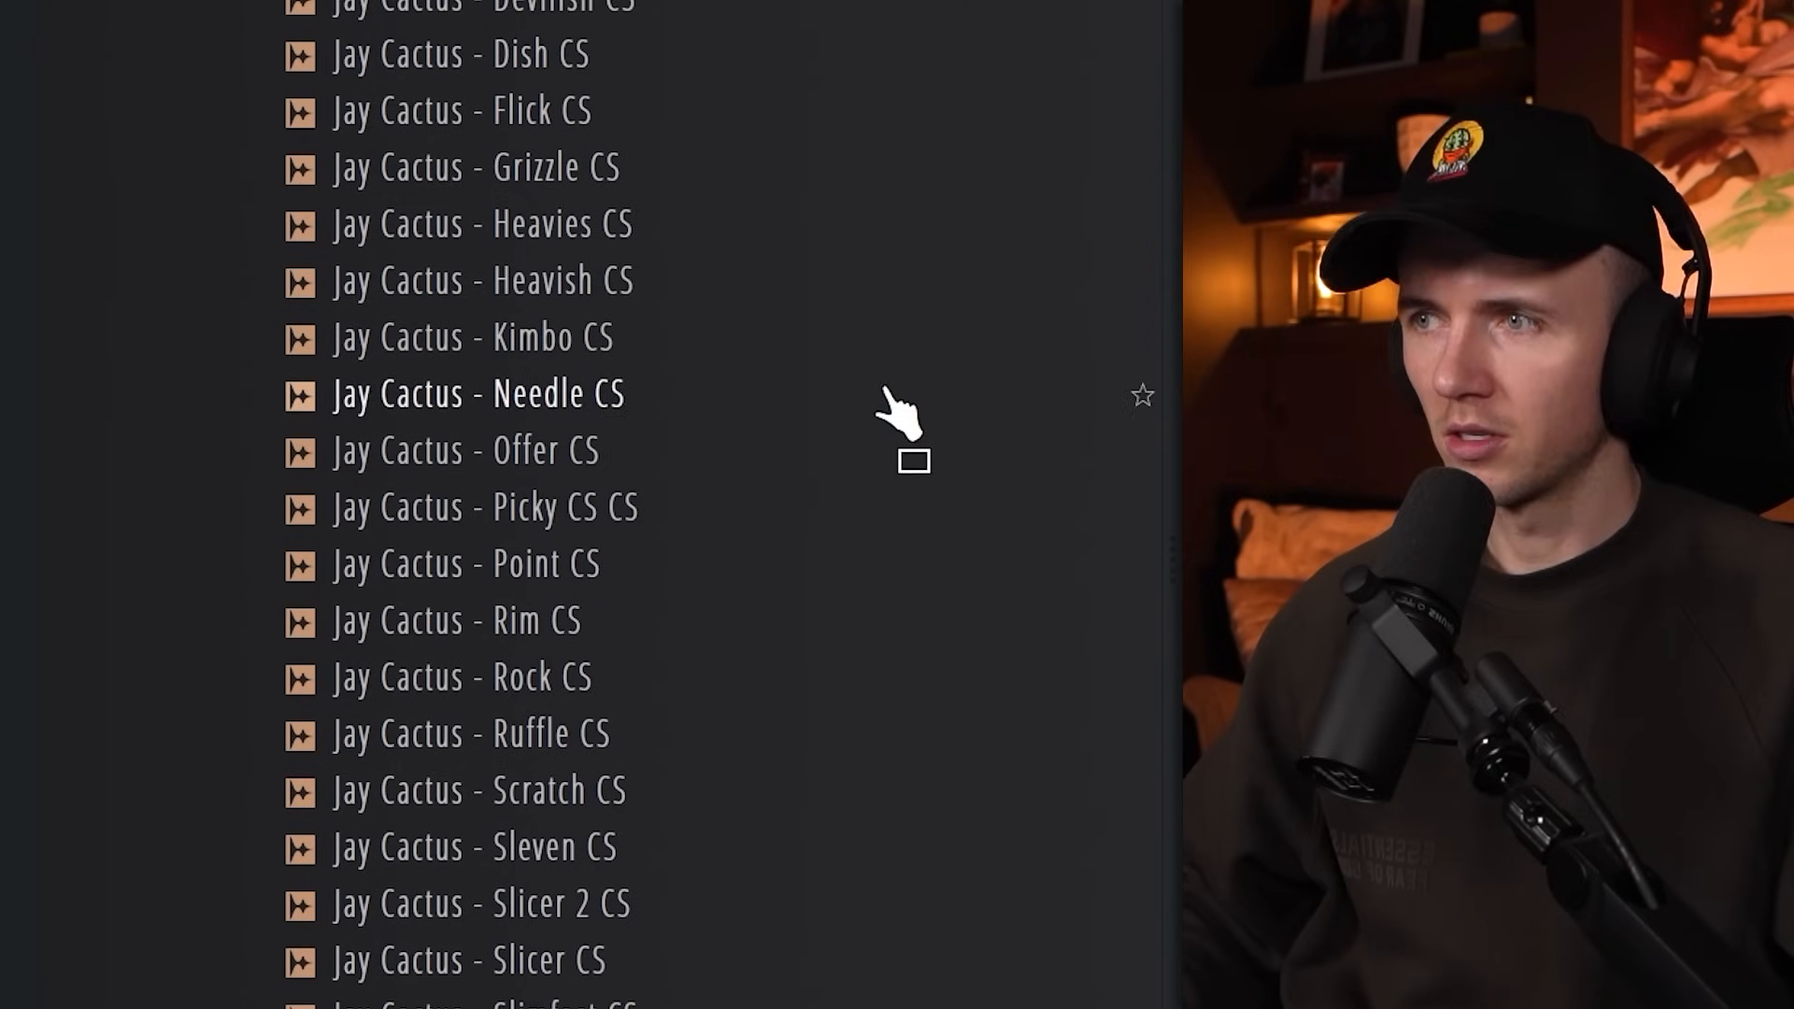
{"action": "scroll", "coordinate": [886, 397], "scroll_direction": "down", "scroll_amount": 4}
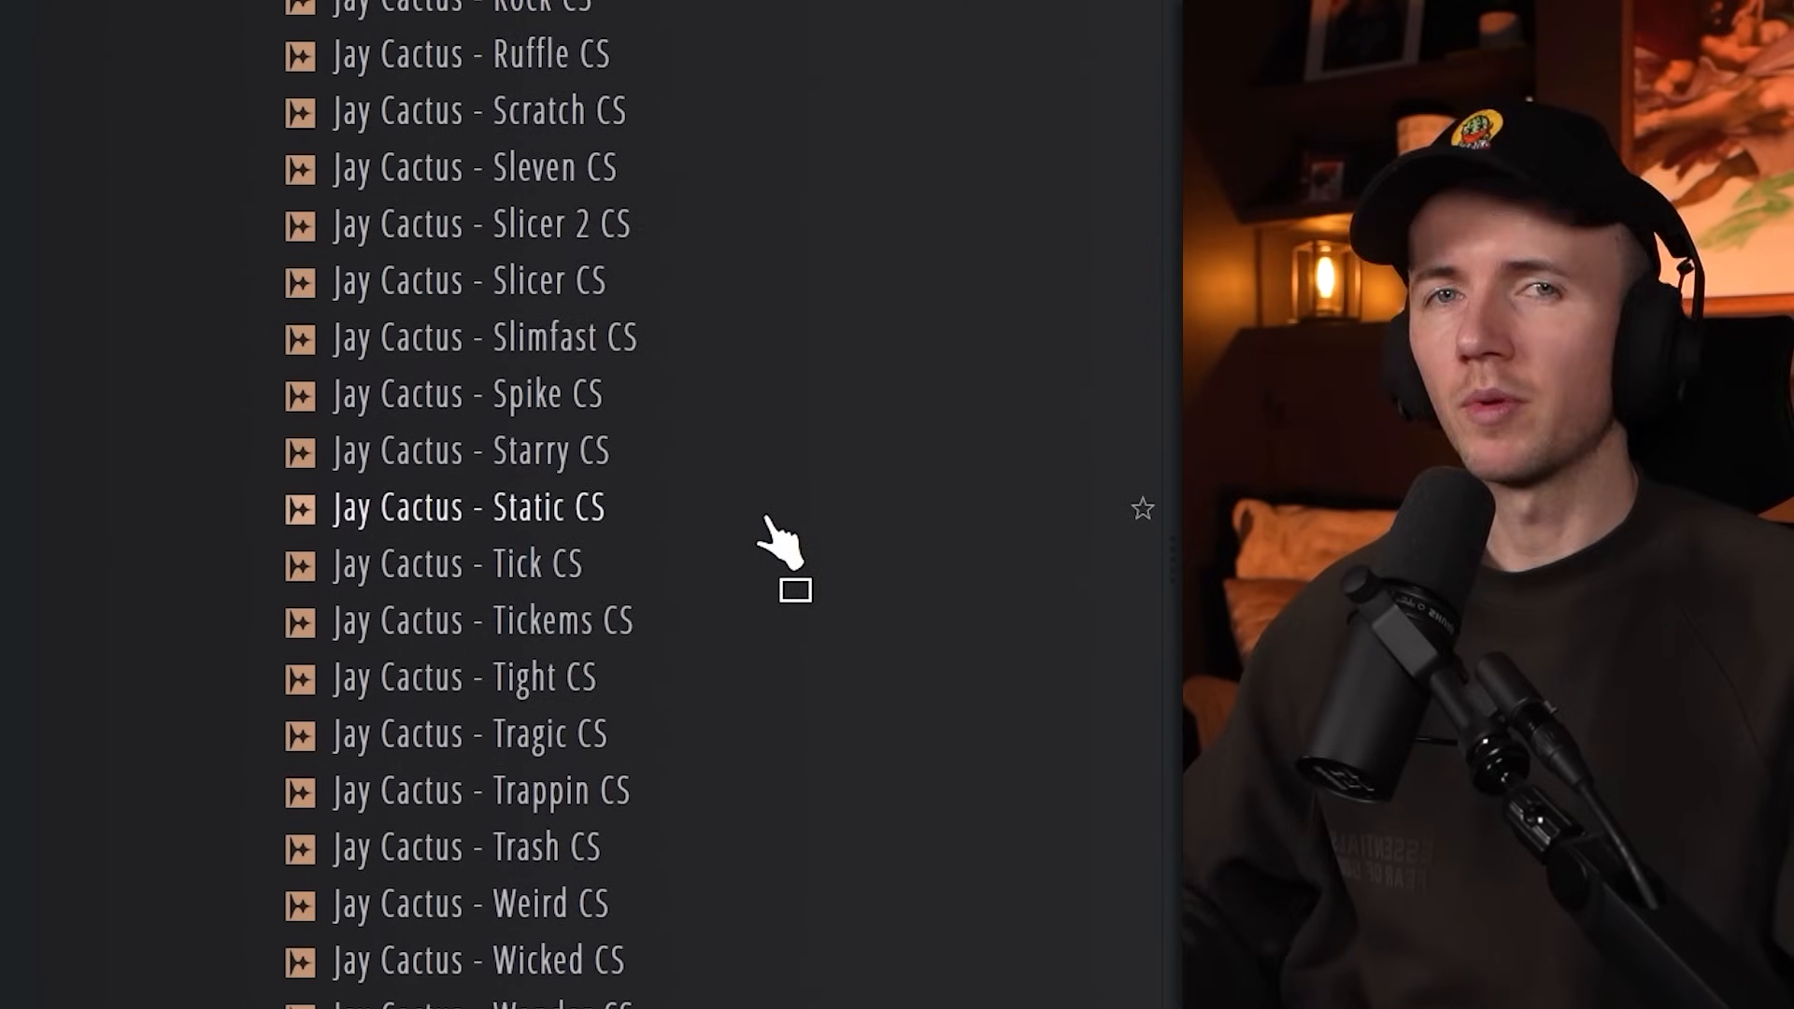
{"action": "left_click", "coordinate": [764, 520]}
{"action": "left_click", "coordinate": [686, 561]}
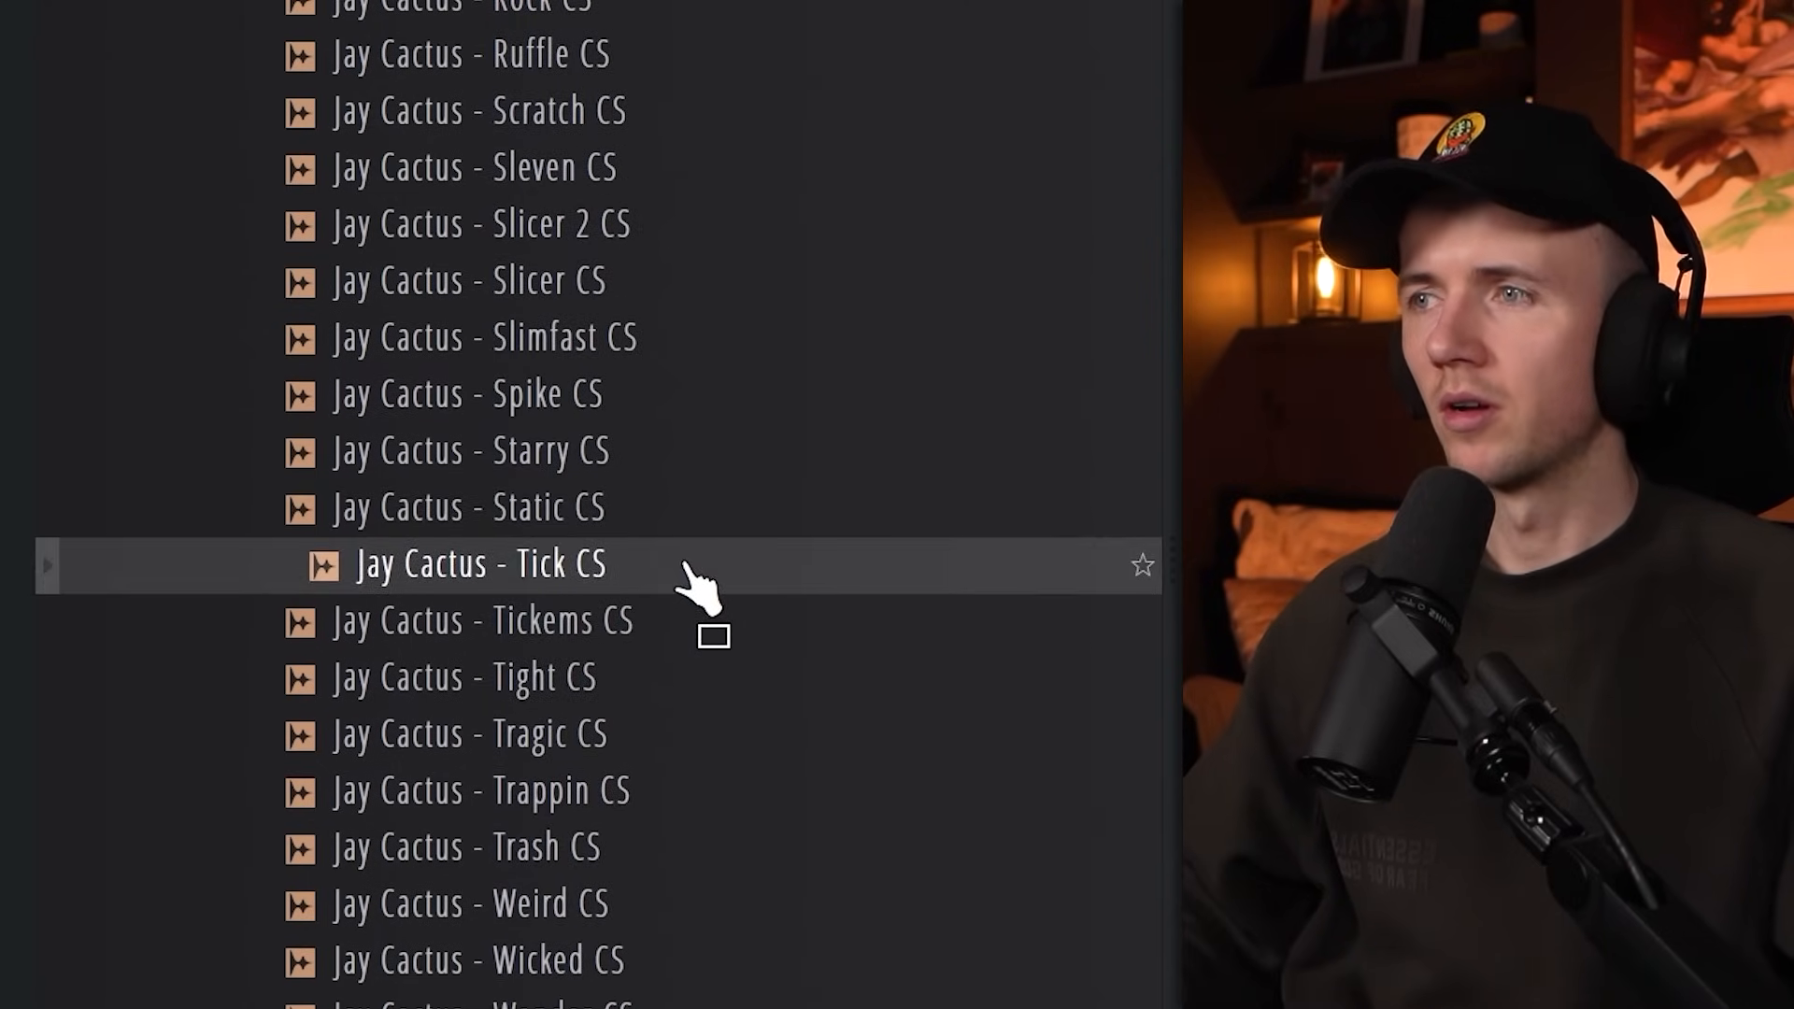
{"action": "left_click", "coordinate": [561, 847]}
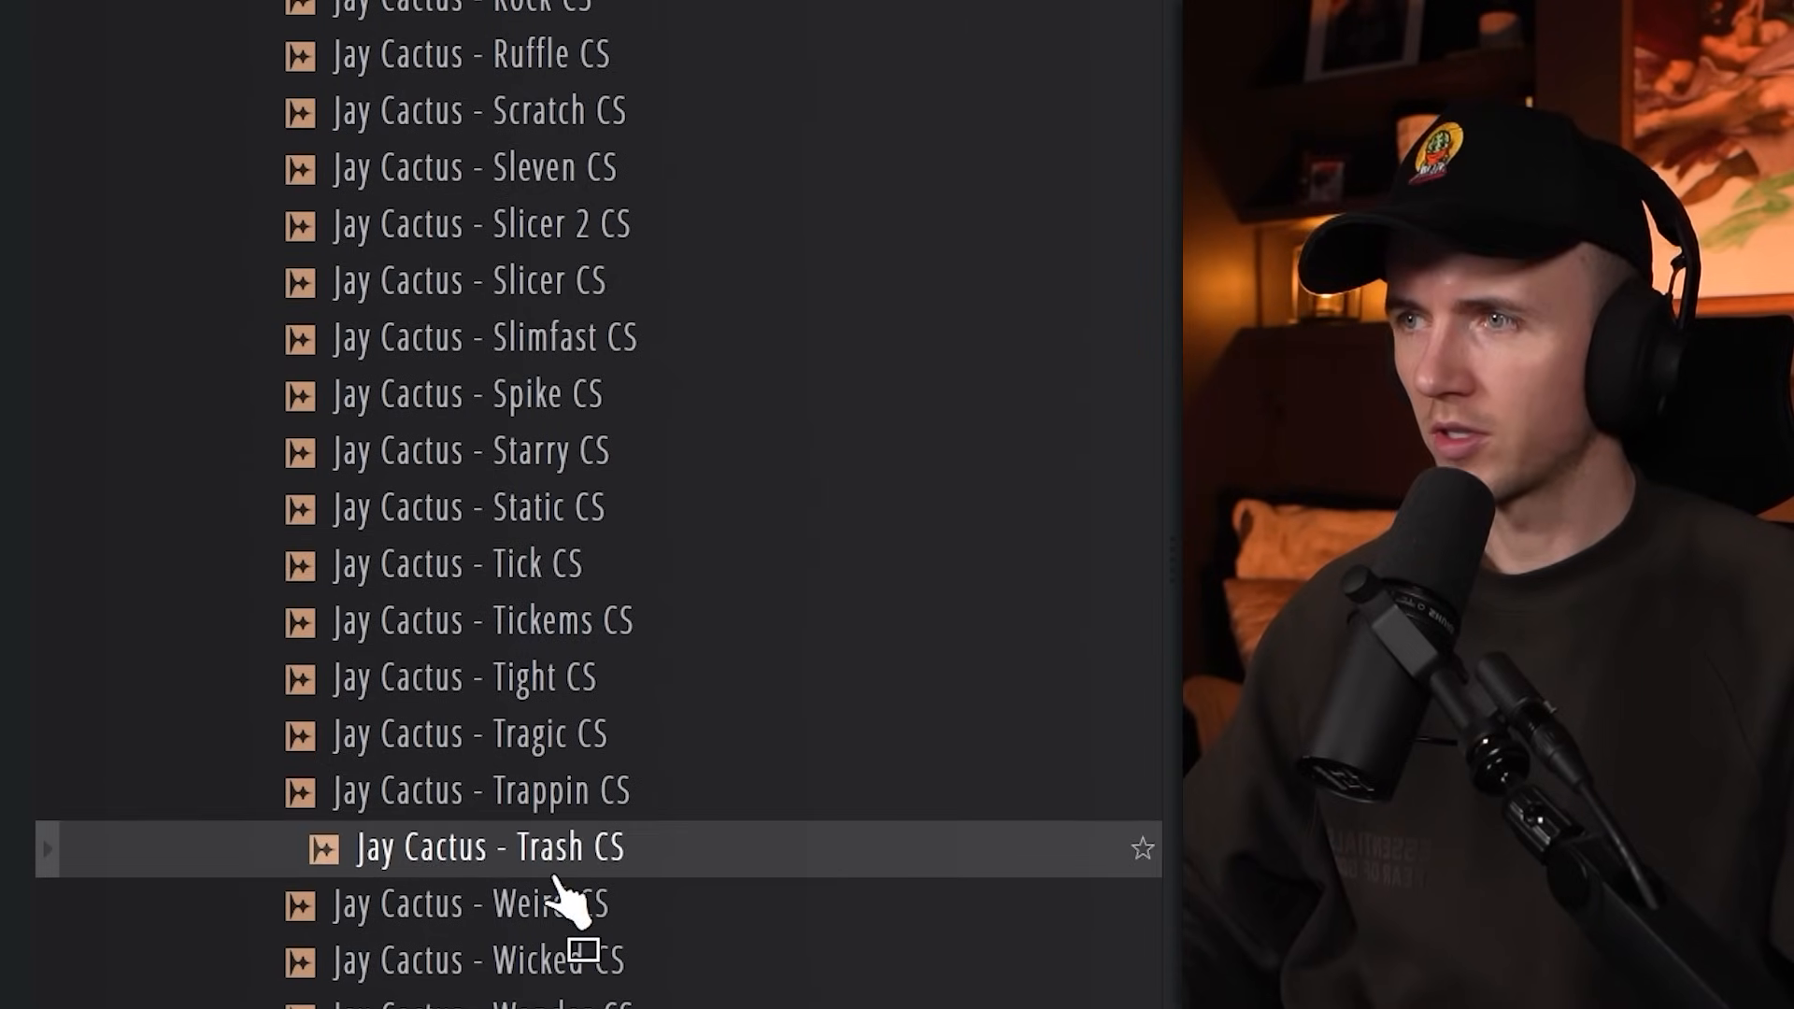
{"action": "left_click", "coordinate": [579, 960]}
{"action": "key", "text": "Down"}
{"action": "key", "text": "Down"}
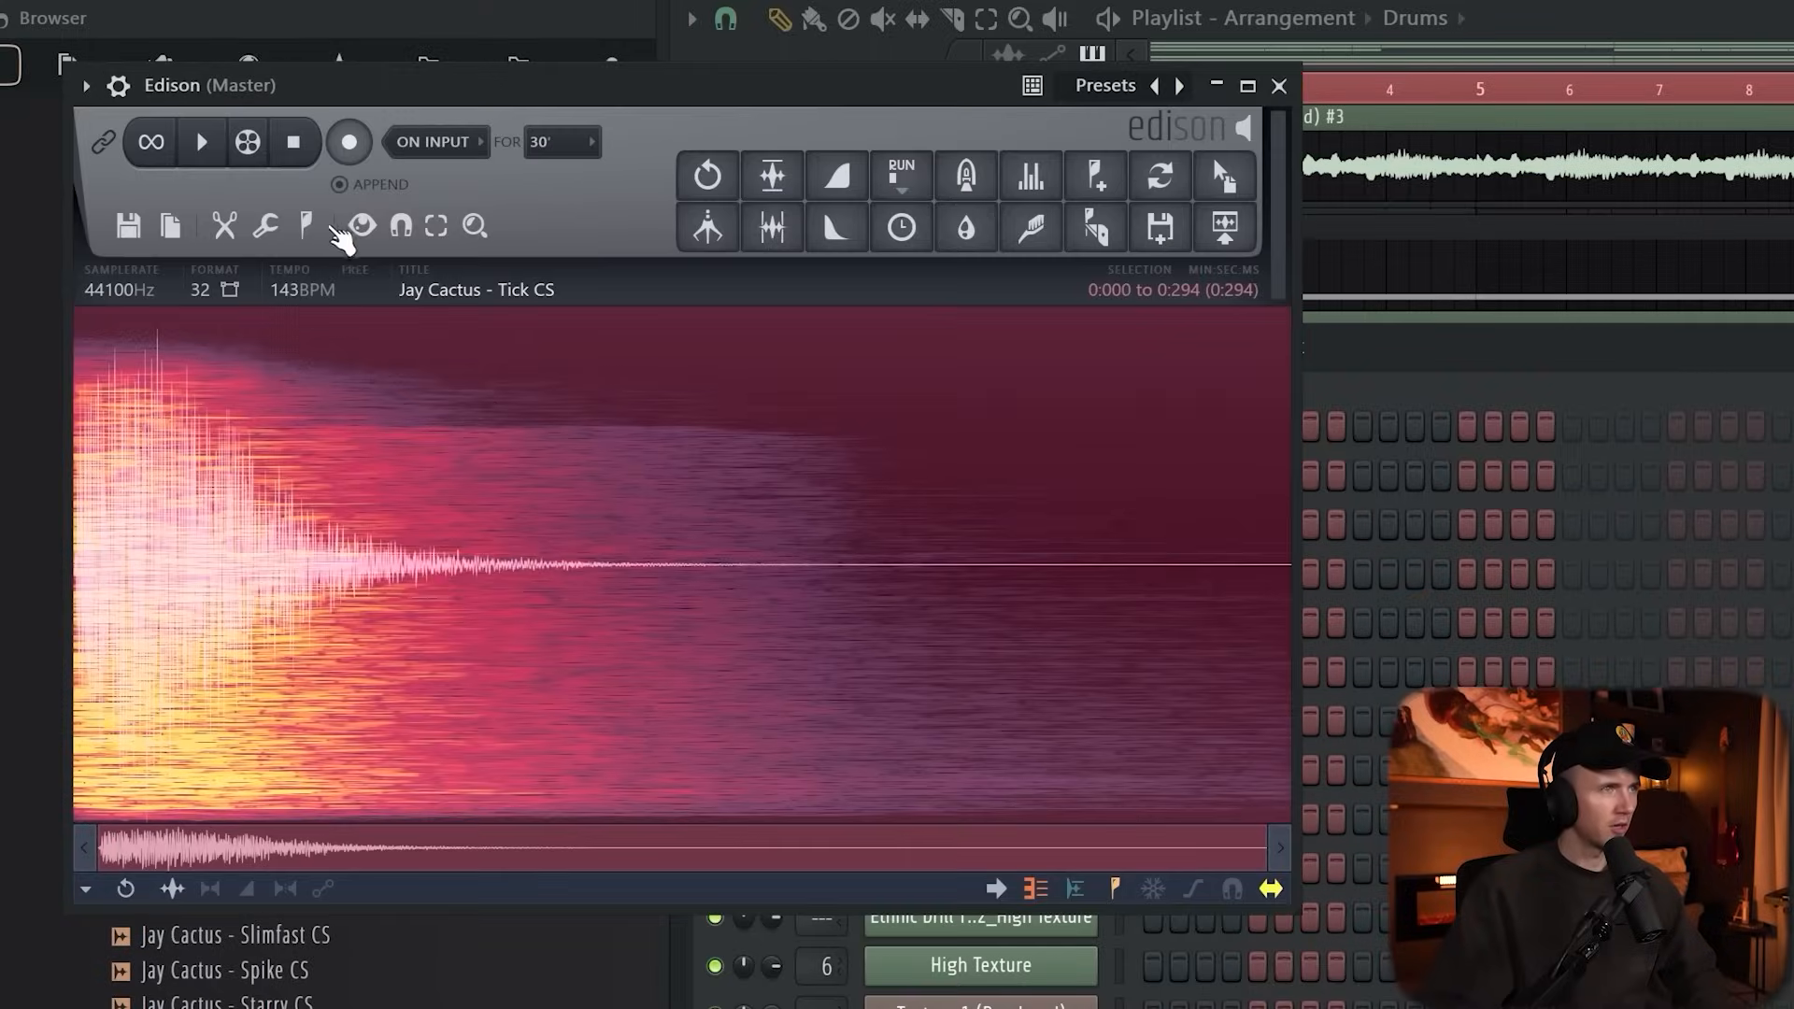
- Detect the pitch regions of the Tick CS sample in Edison and thin out its F4 note pattern in the middle of bar 1
{"action": "left_click", "coordinate": [306, 225]}
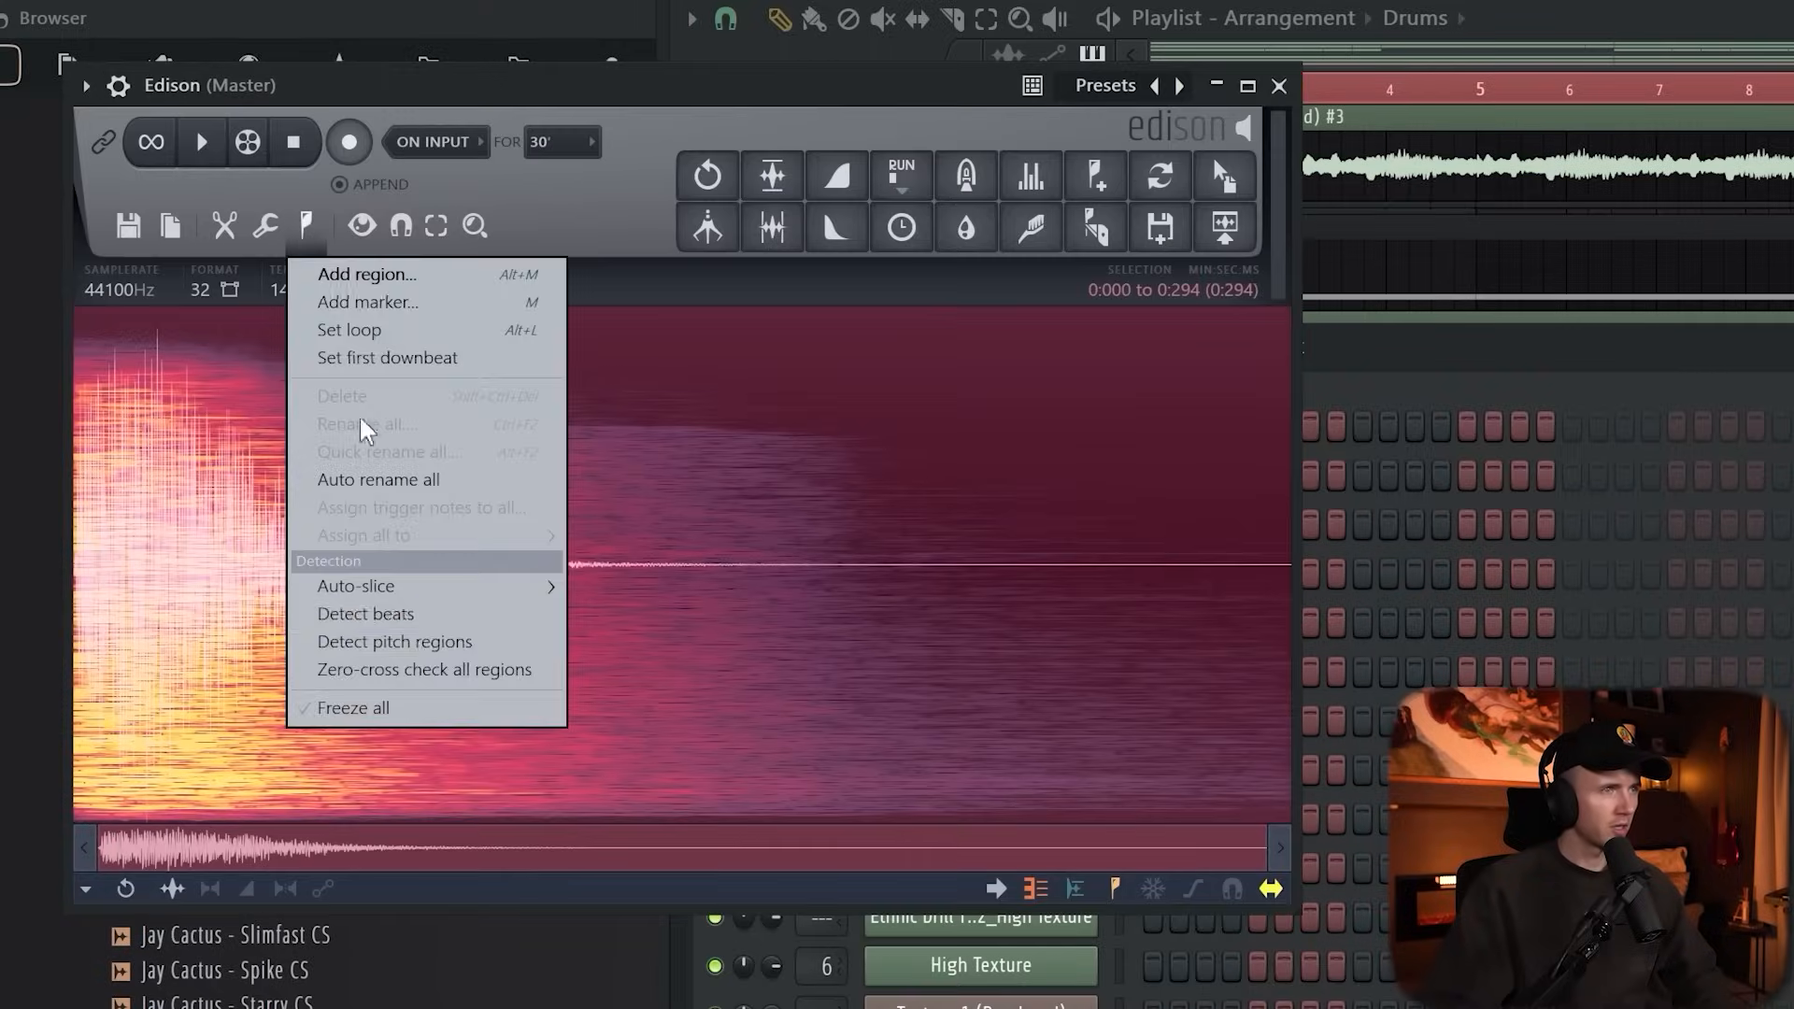
{"action": "left_click", "coordinate": [435, 645]}
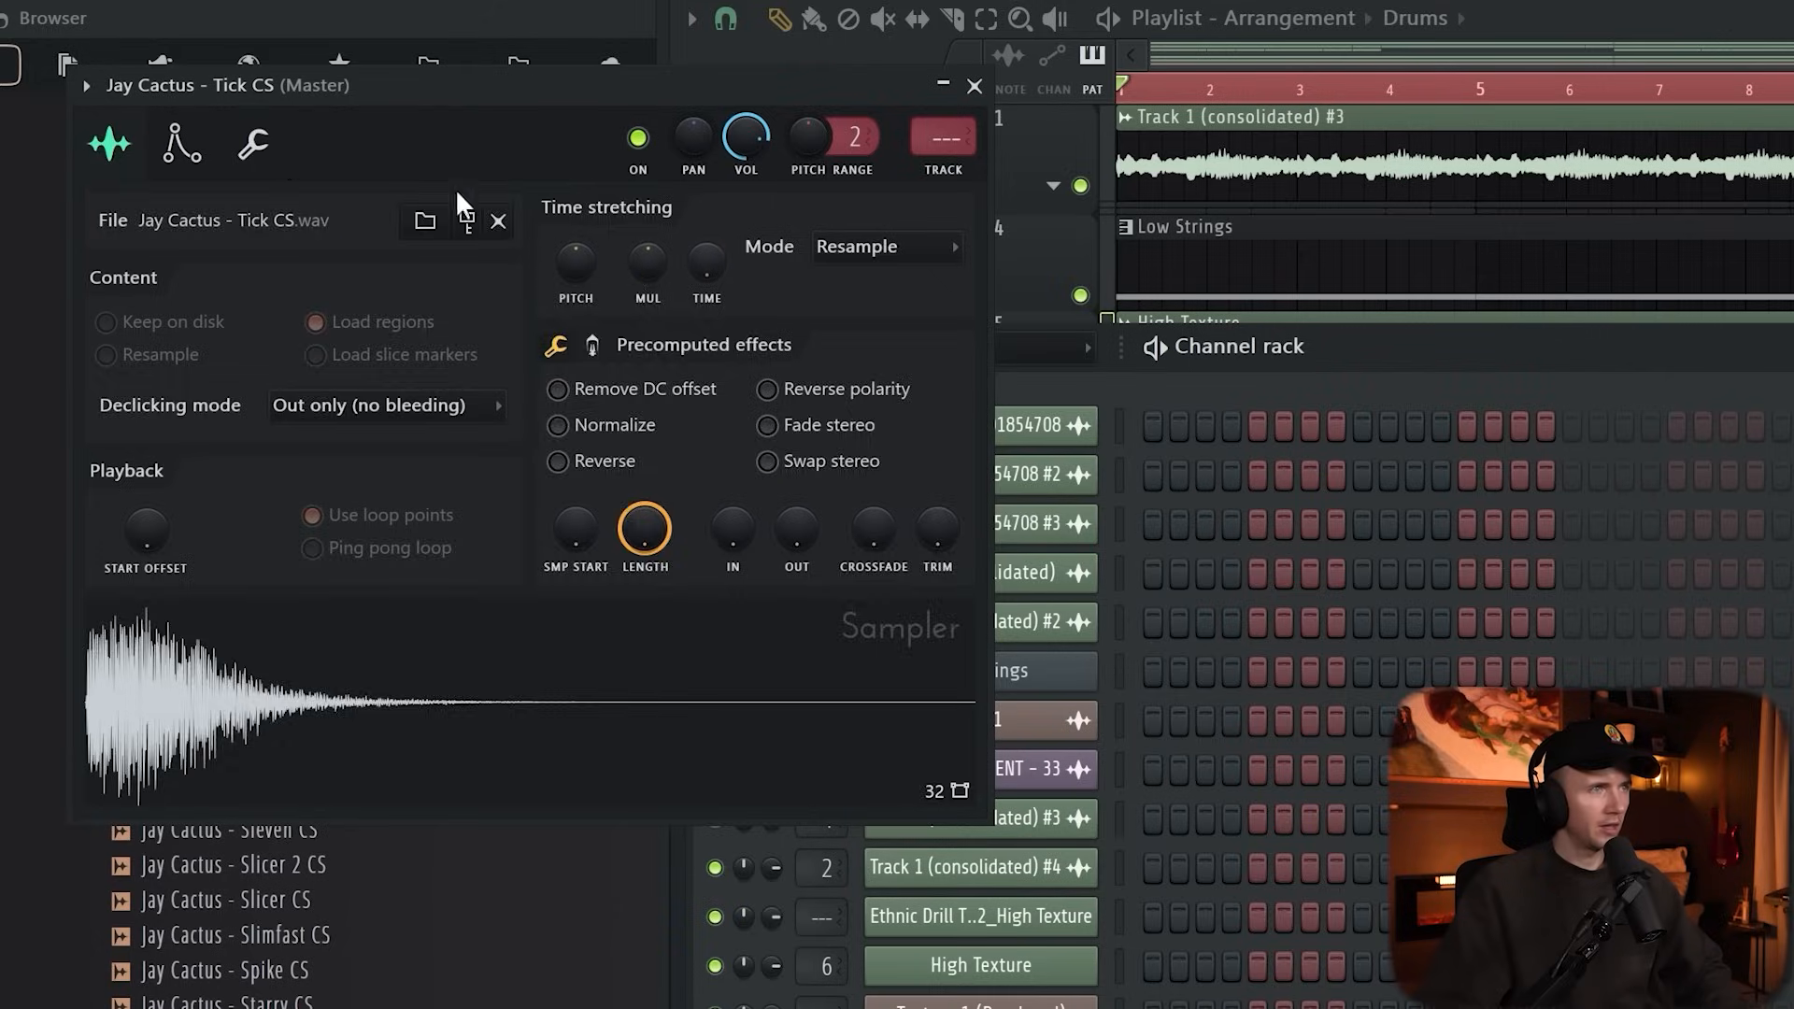
{"action": "left_click", "coordinate": [272, 165]}
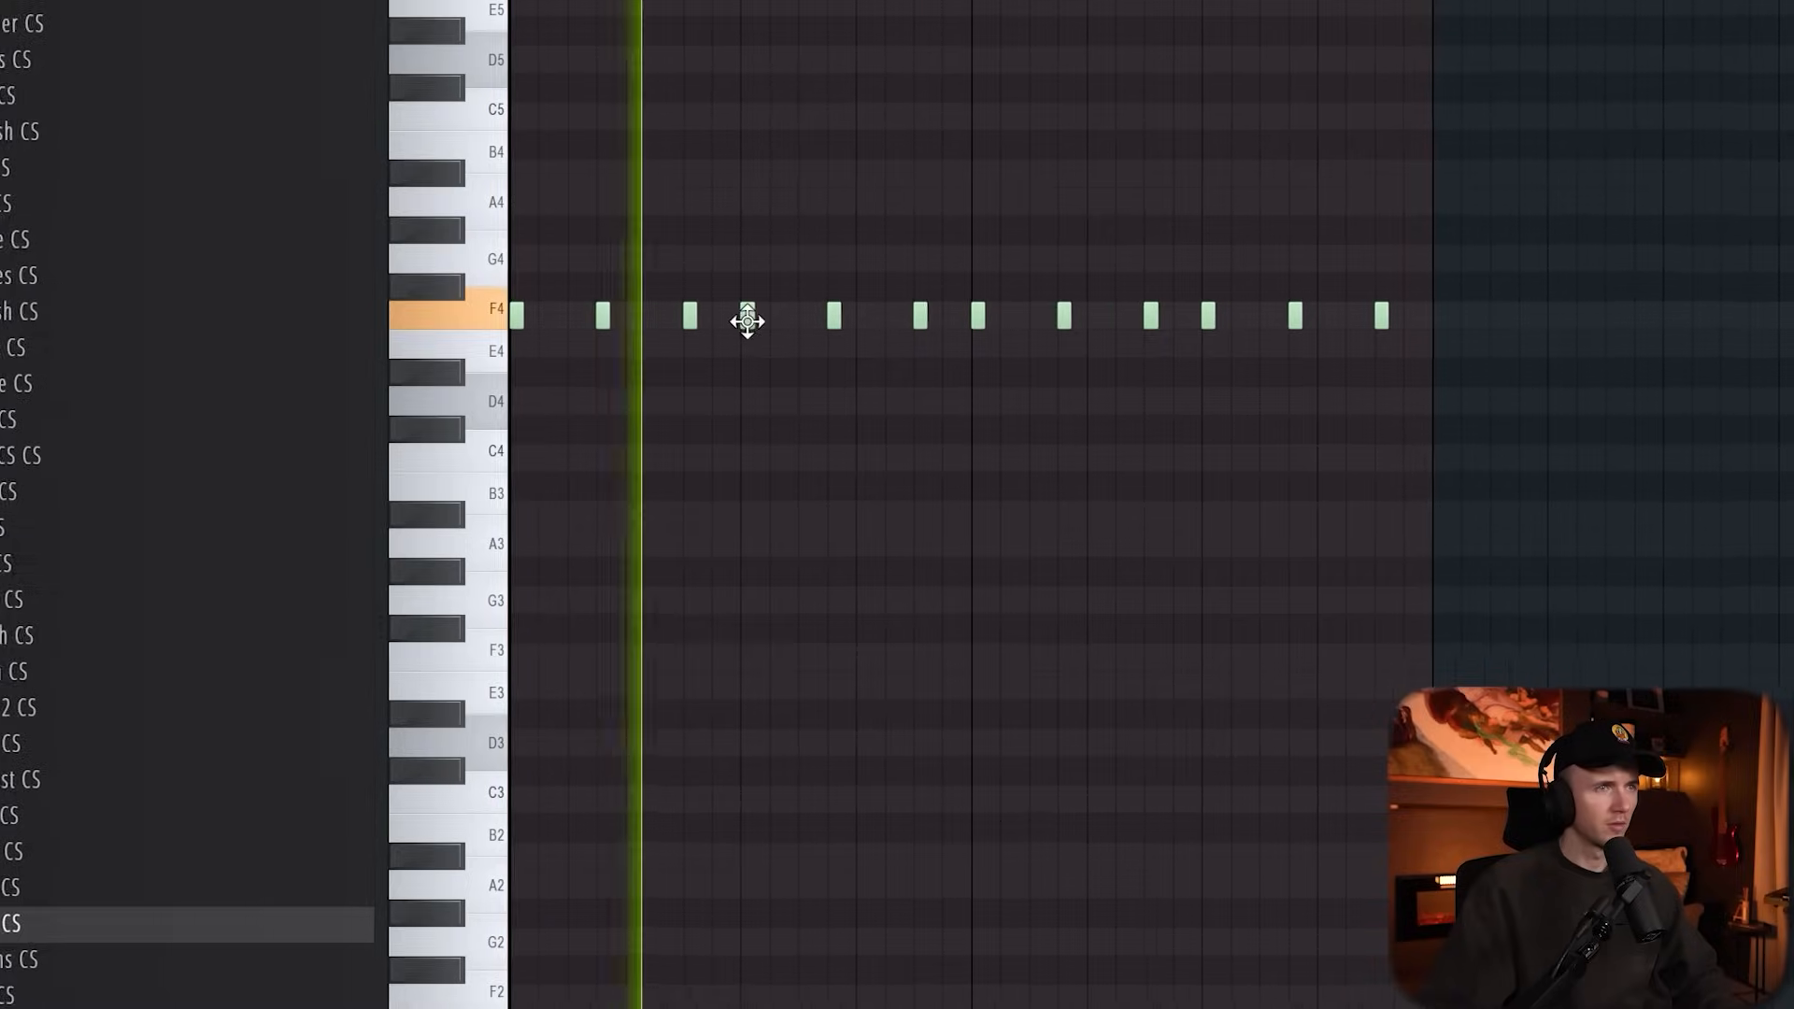
{"action": "right_click", "coordinate": [832, 312]}
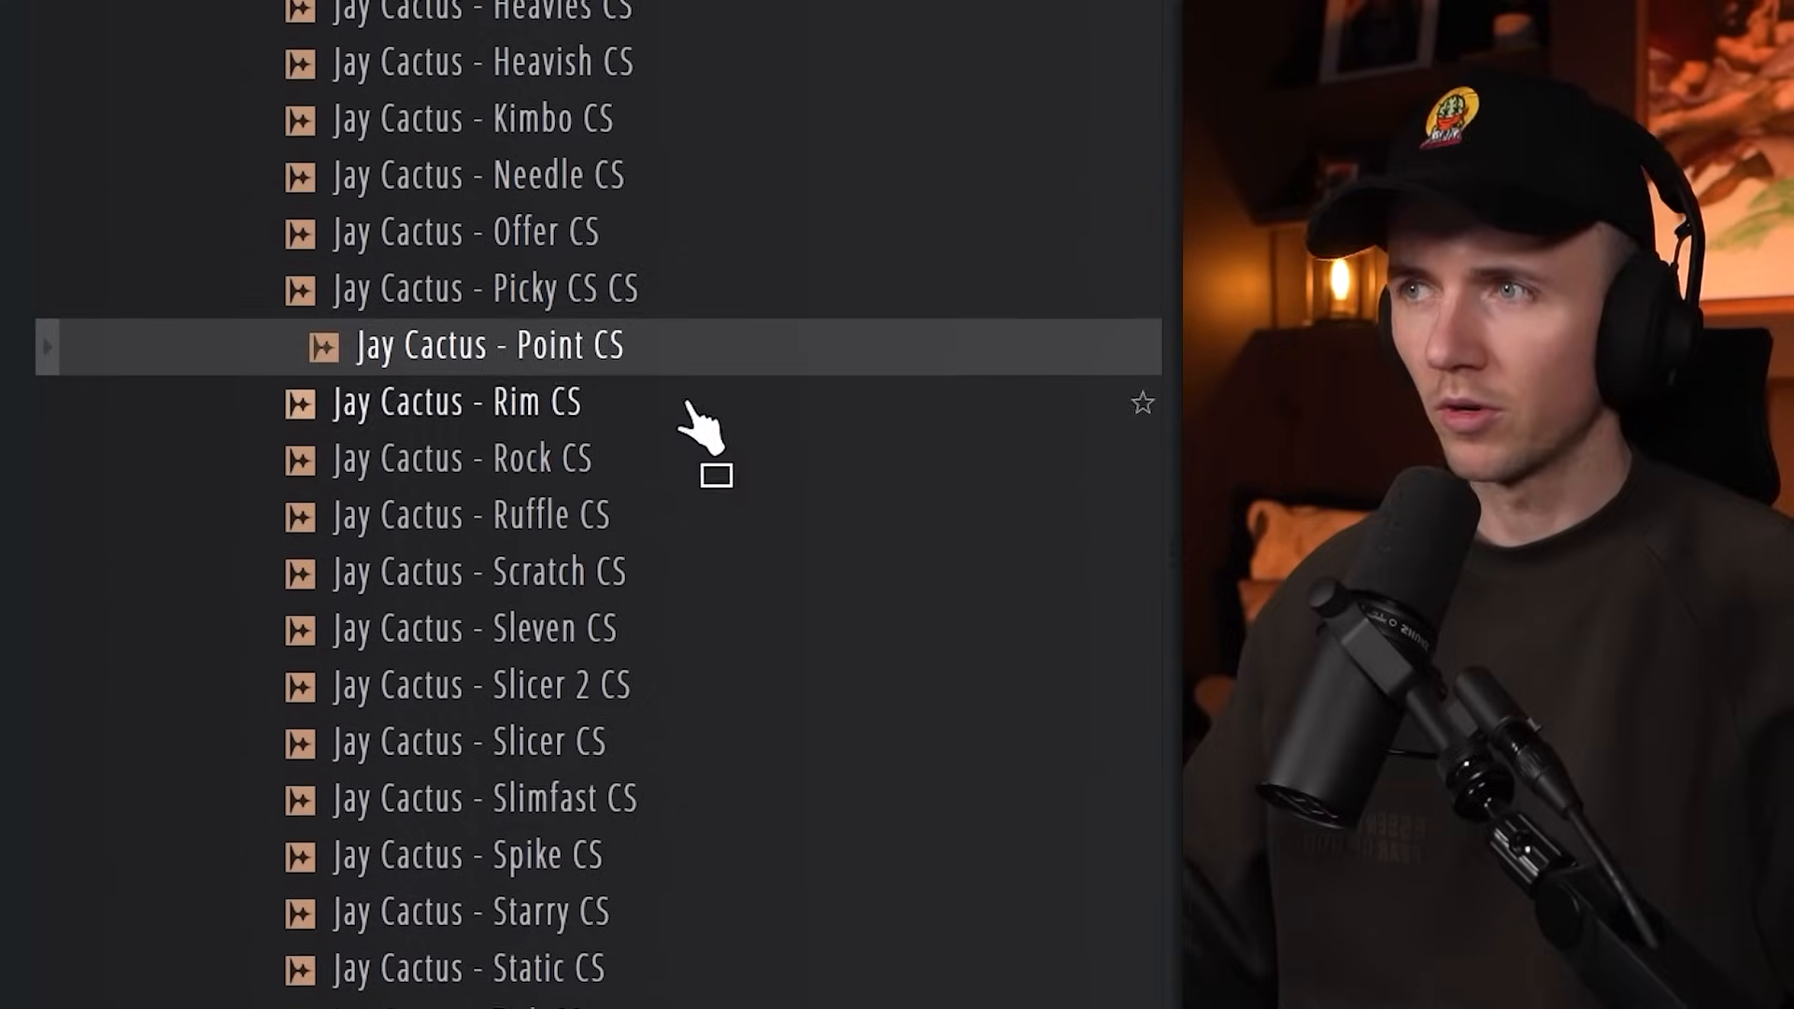
- Audition the CS samples from Point CS down the list to Scratch CS
{"action": "key", "text": "Down"}
{"action": "key", "text": "Down"}
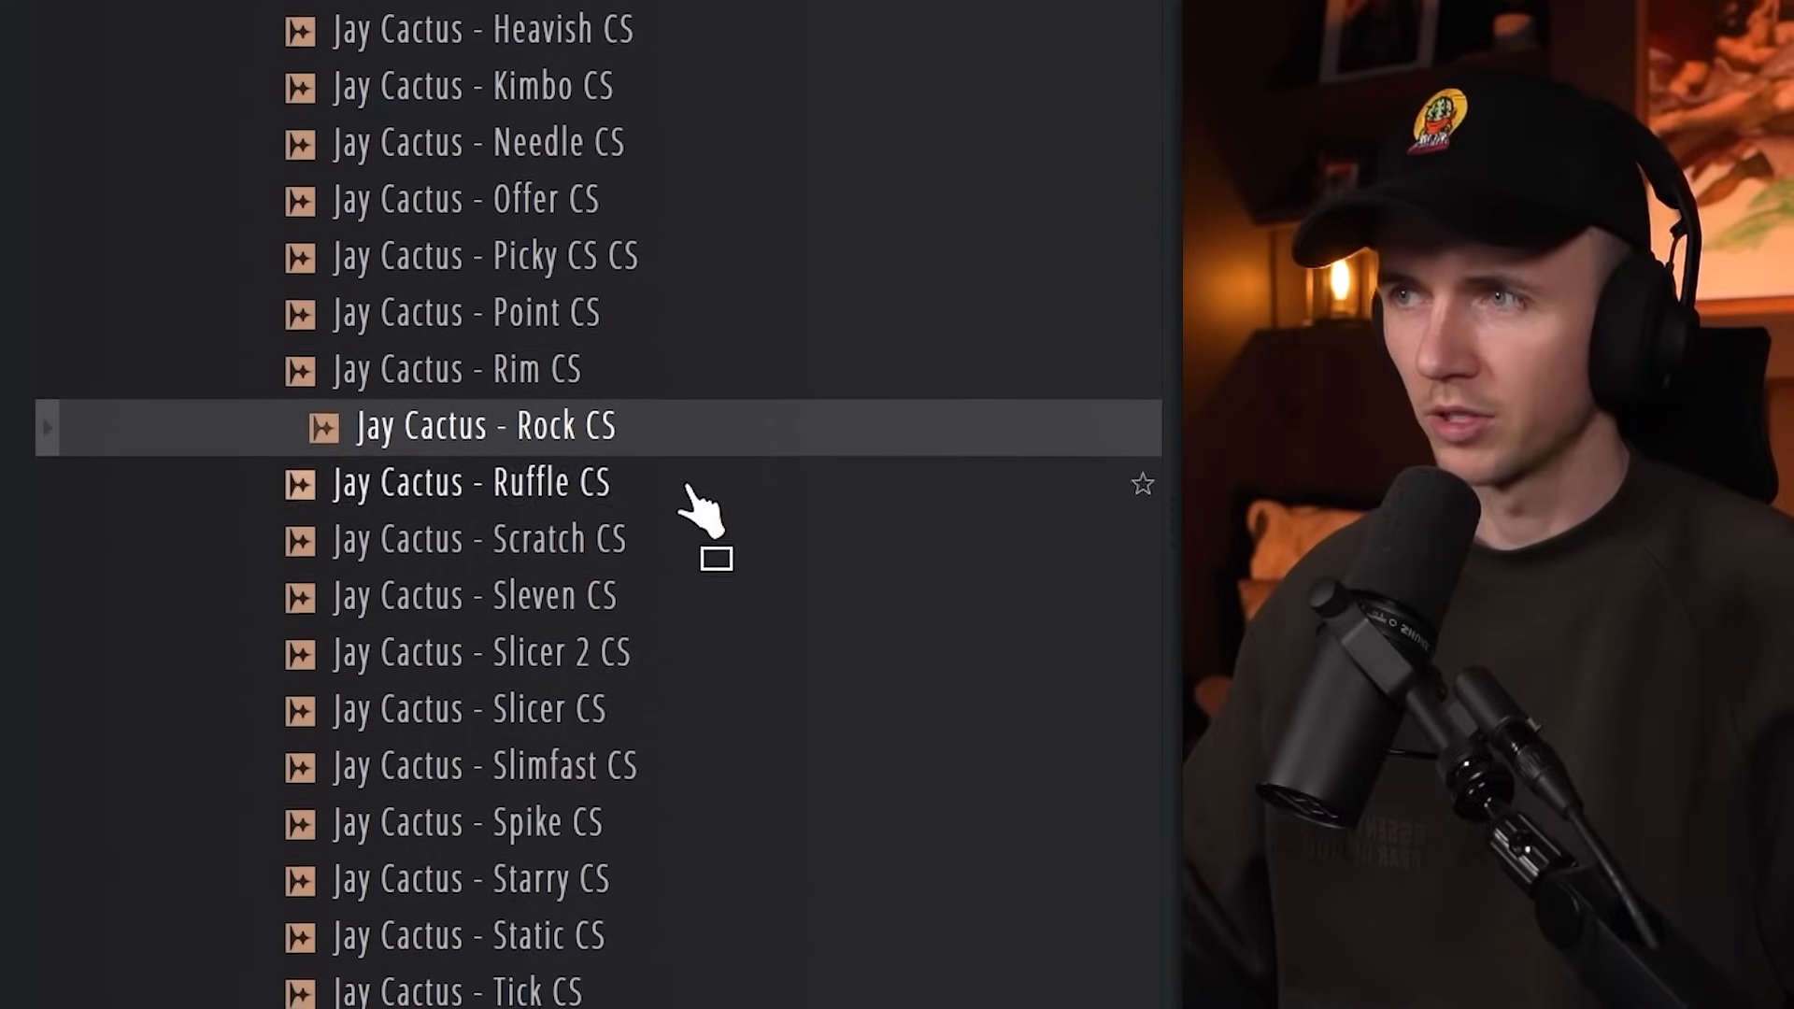
{"action": "key", "text": "Down"}
{"action": "key", "text": "Down"}
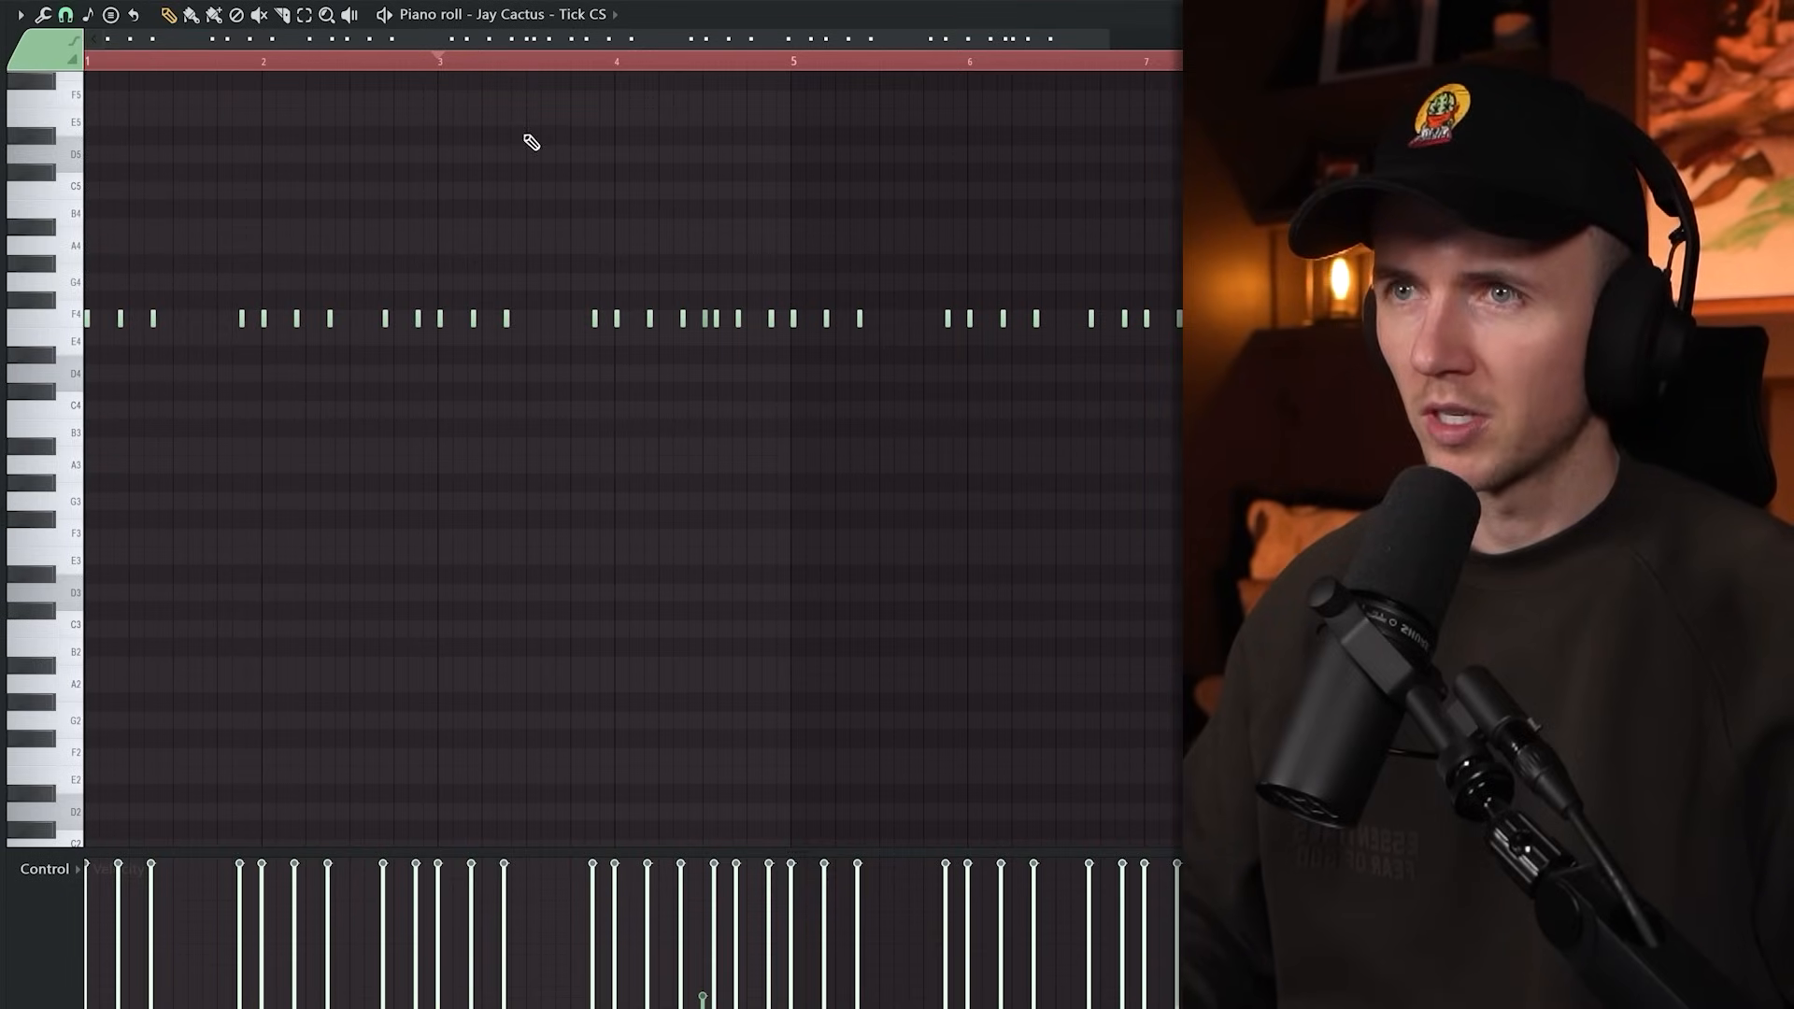
- Rework the second four bars of the Tick CS pattern so they repeat the roll placed before bar 4
{"action": "scroll", "coordinate": [609, 312], "scroll_direction": "up", "scroll_amount": 3}
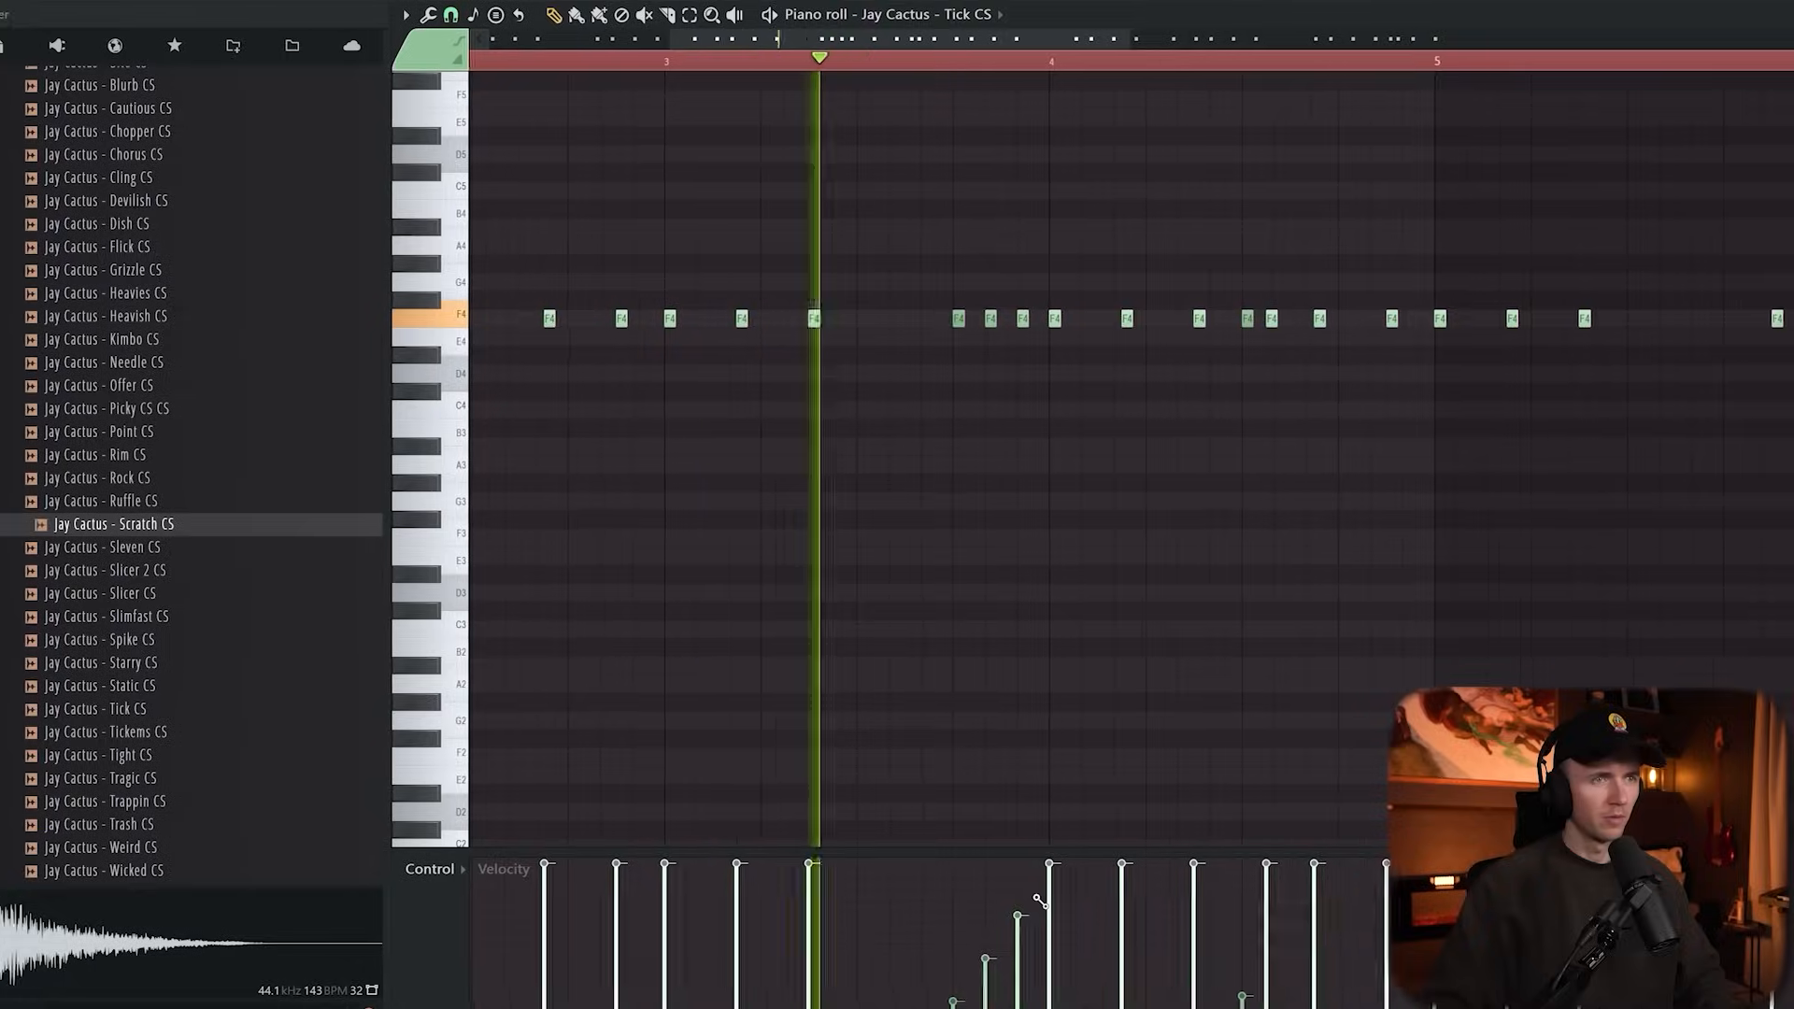
{"action": "scroll", "coordinate": [988, 747], "scroll_direction": "down", "scroll_amount": 5}
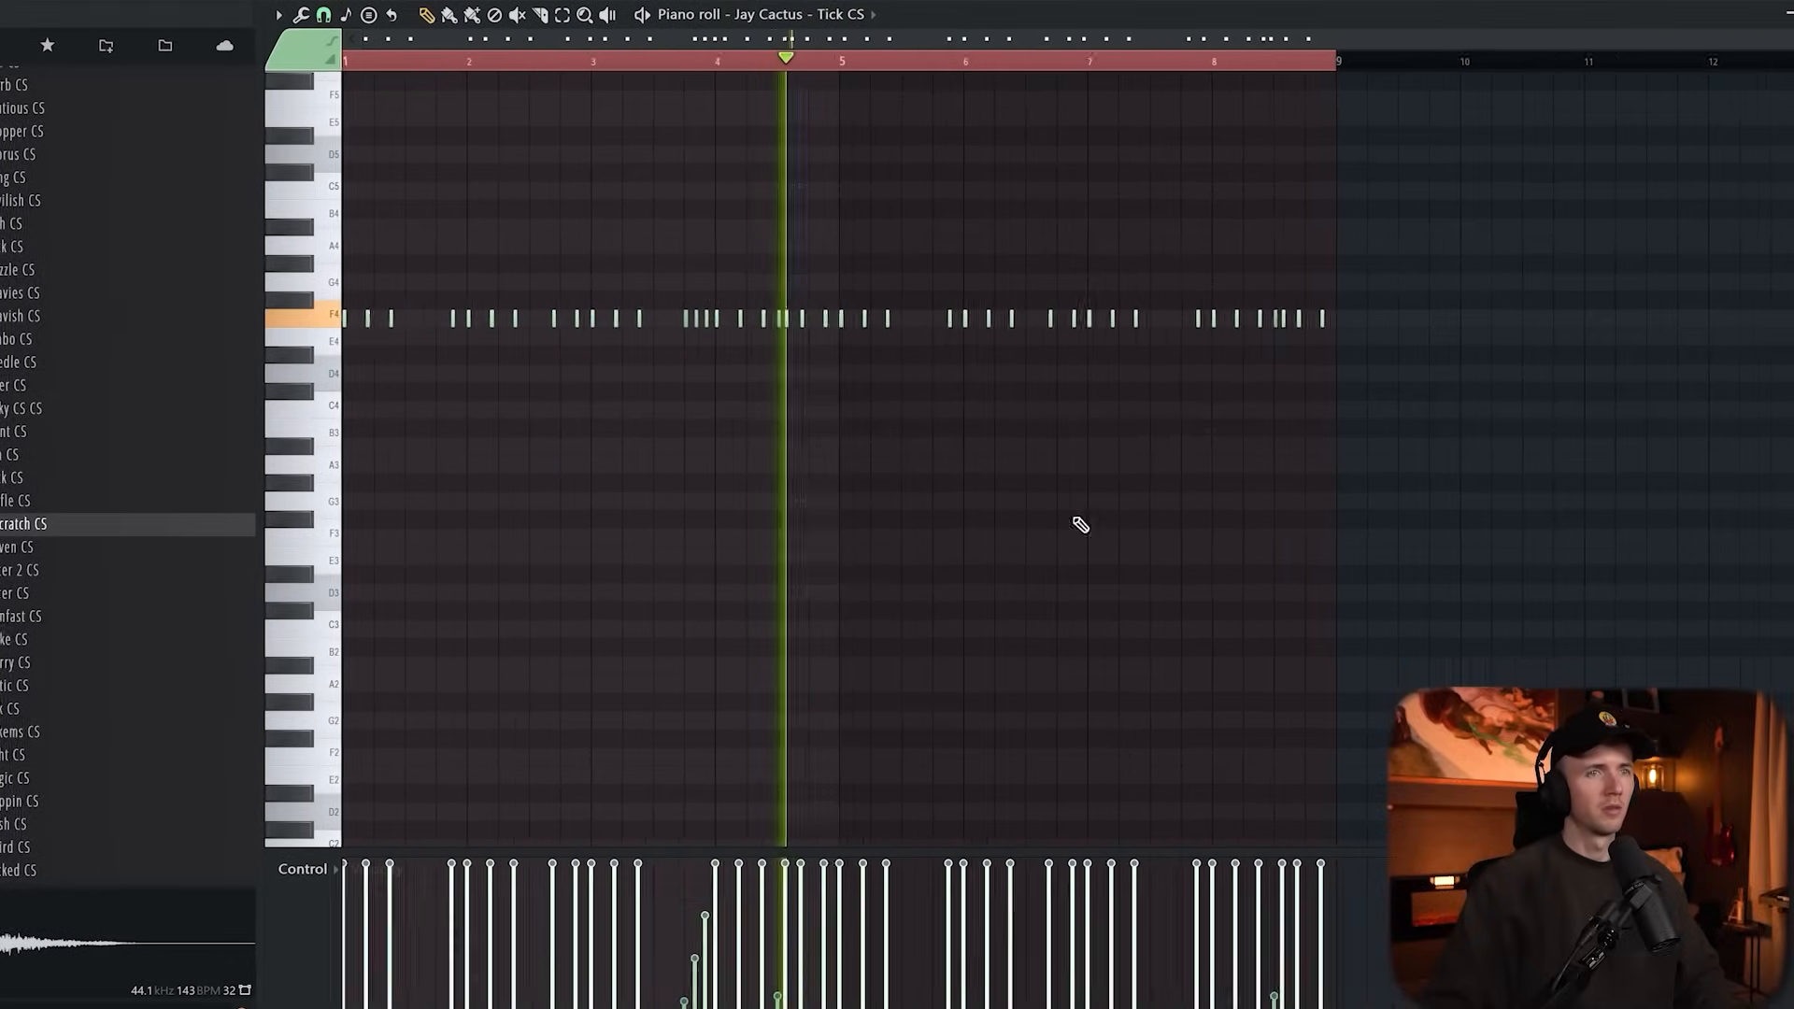
{"action": "left_click_drag", "start_coordinate": [1503, 256], "coordinate": [1292, 338]}
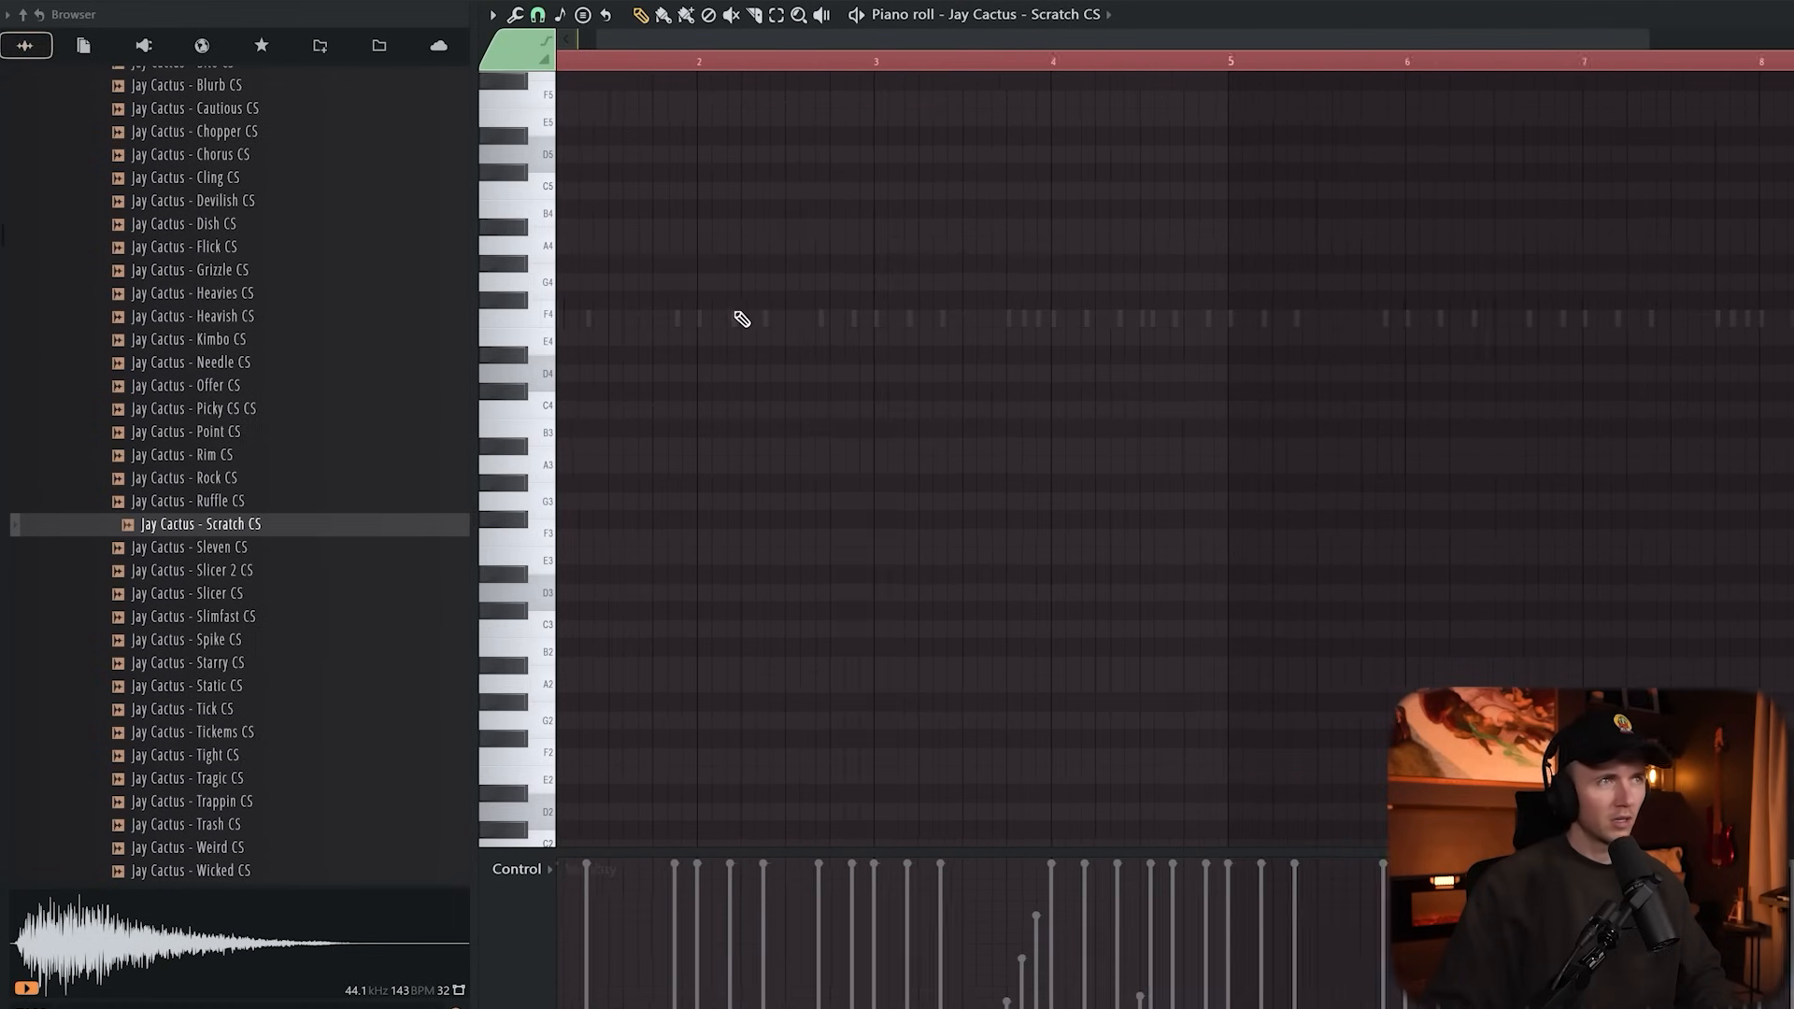
- Change the snap division, place Scratch CS hits on C5 from the end of bar 1 to bar 3 and vary their velocities
{"action": "left_click_drag", "start_coordinate": [628, 67], "coordinate": [609, 69]}
{"action": "scroll", "coordinate": [648, 344], "scroll_direction": "up", "scroll_amount": 2}
{"action": "left_click", "coordinate": [537, 14]}
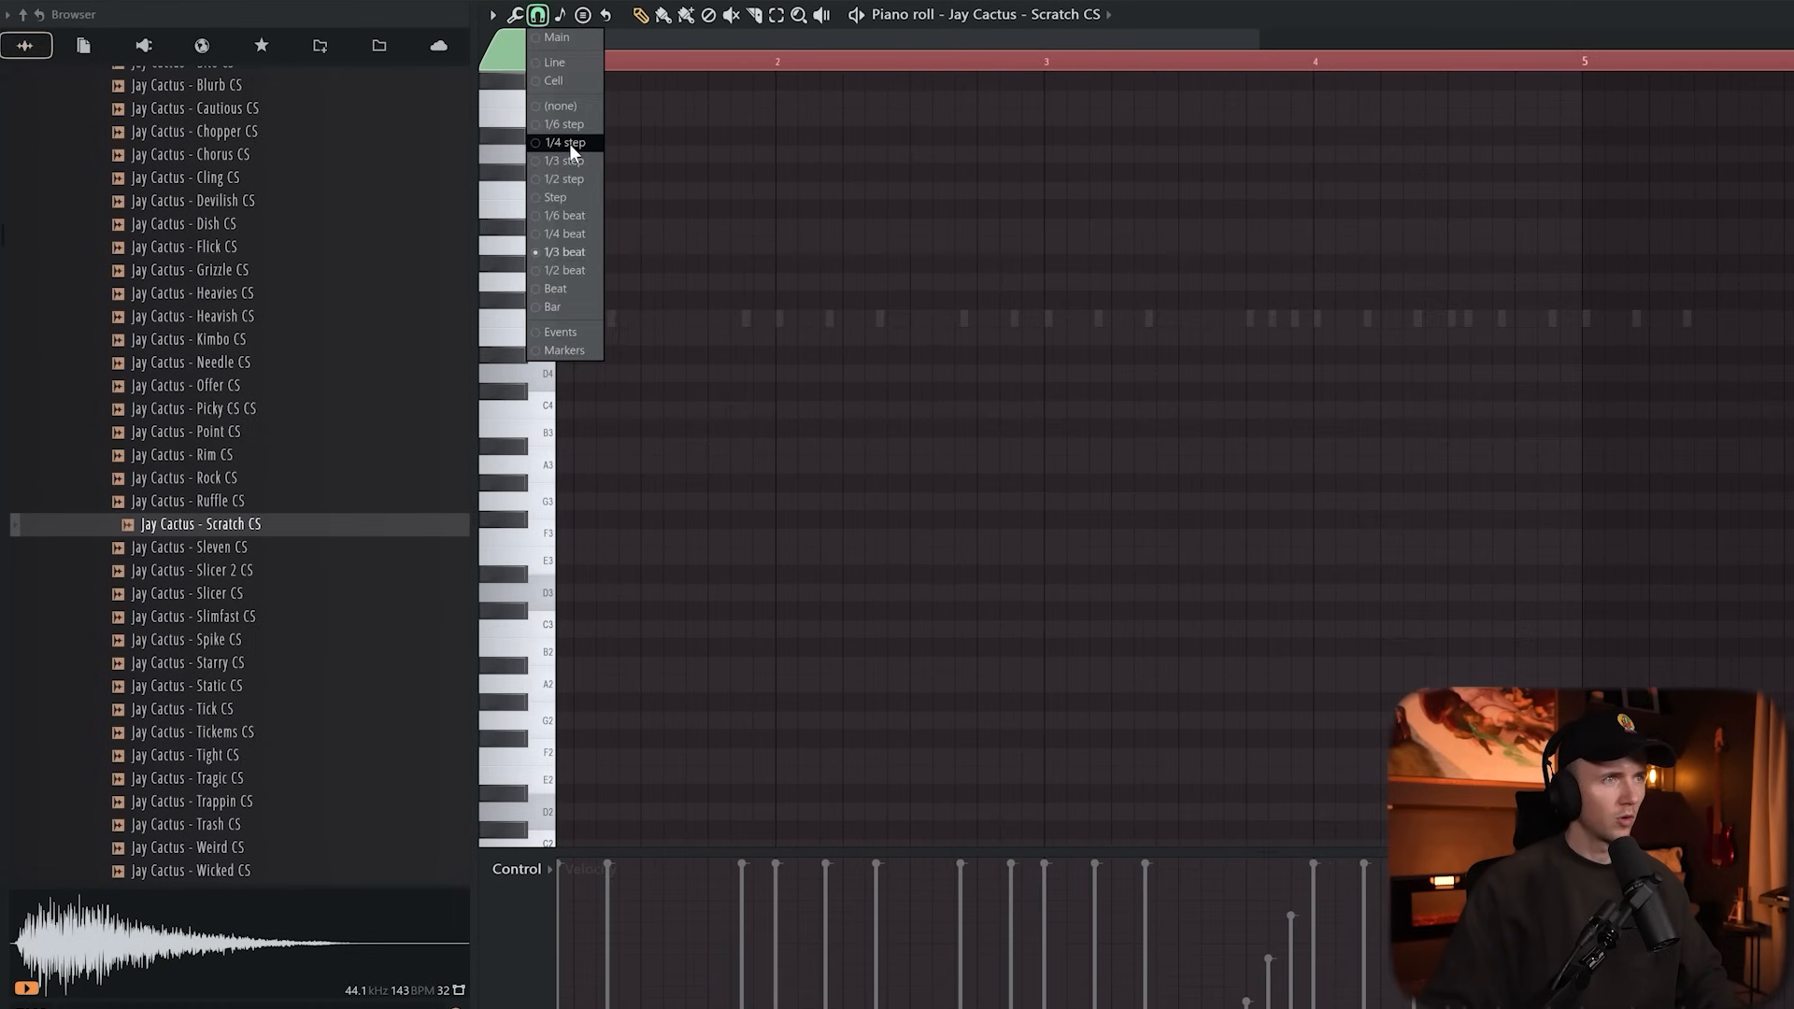
{"action": "key", "text": "space"}
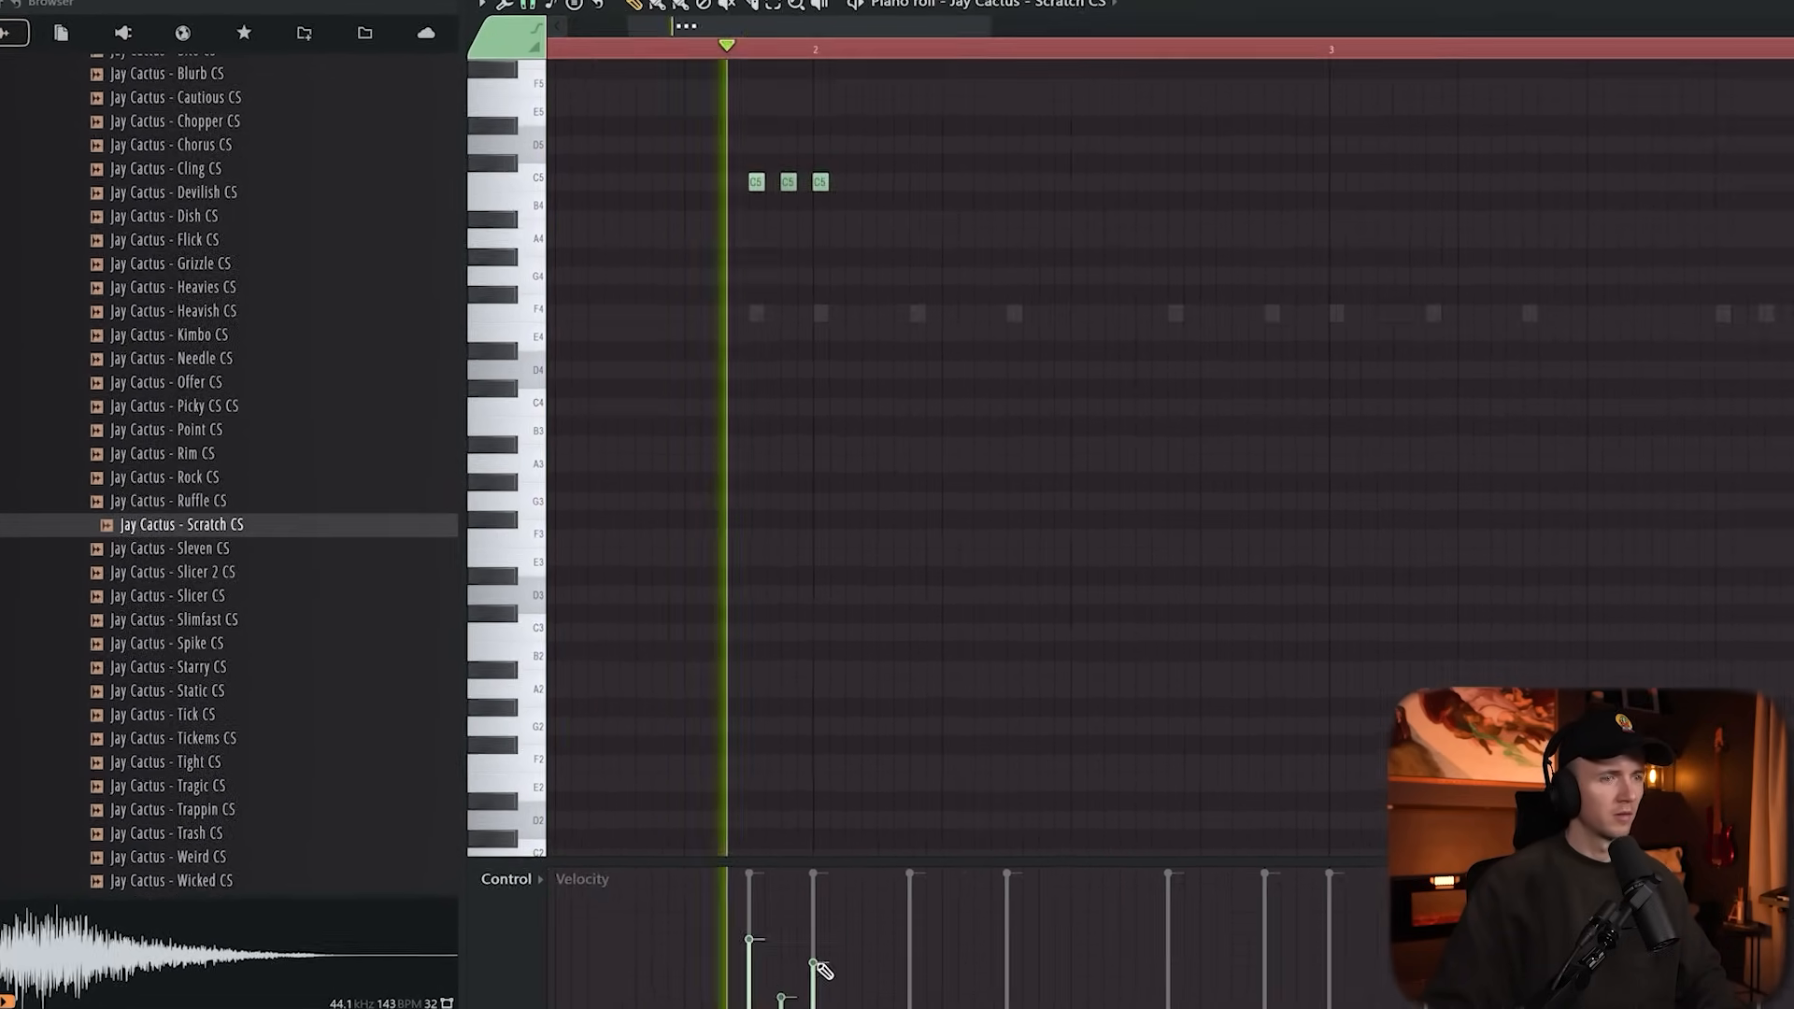
{"action": "scroll", "coordinate": [960, 674], "scroll_direction": "down", "scroll_amount": 2}
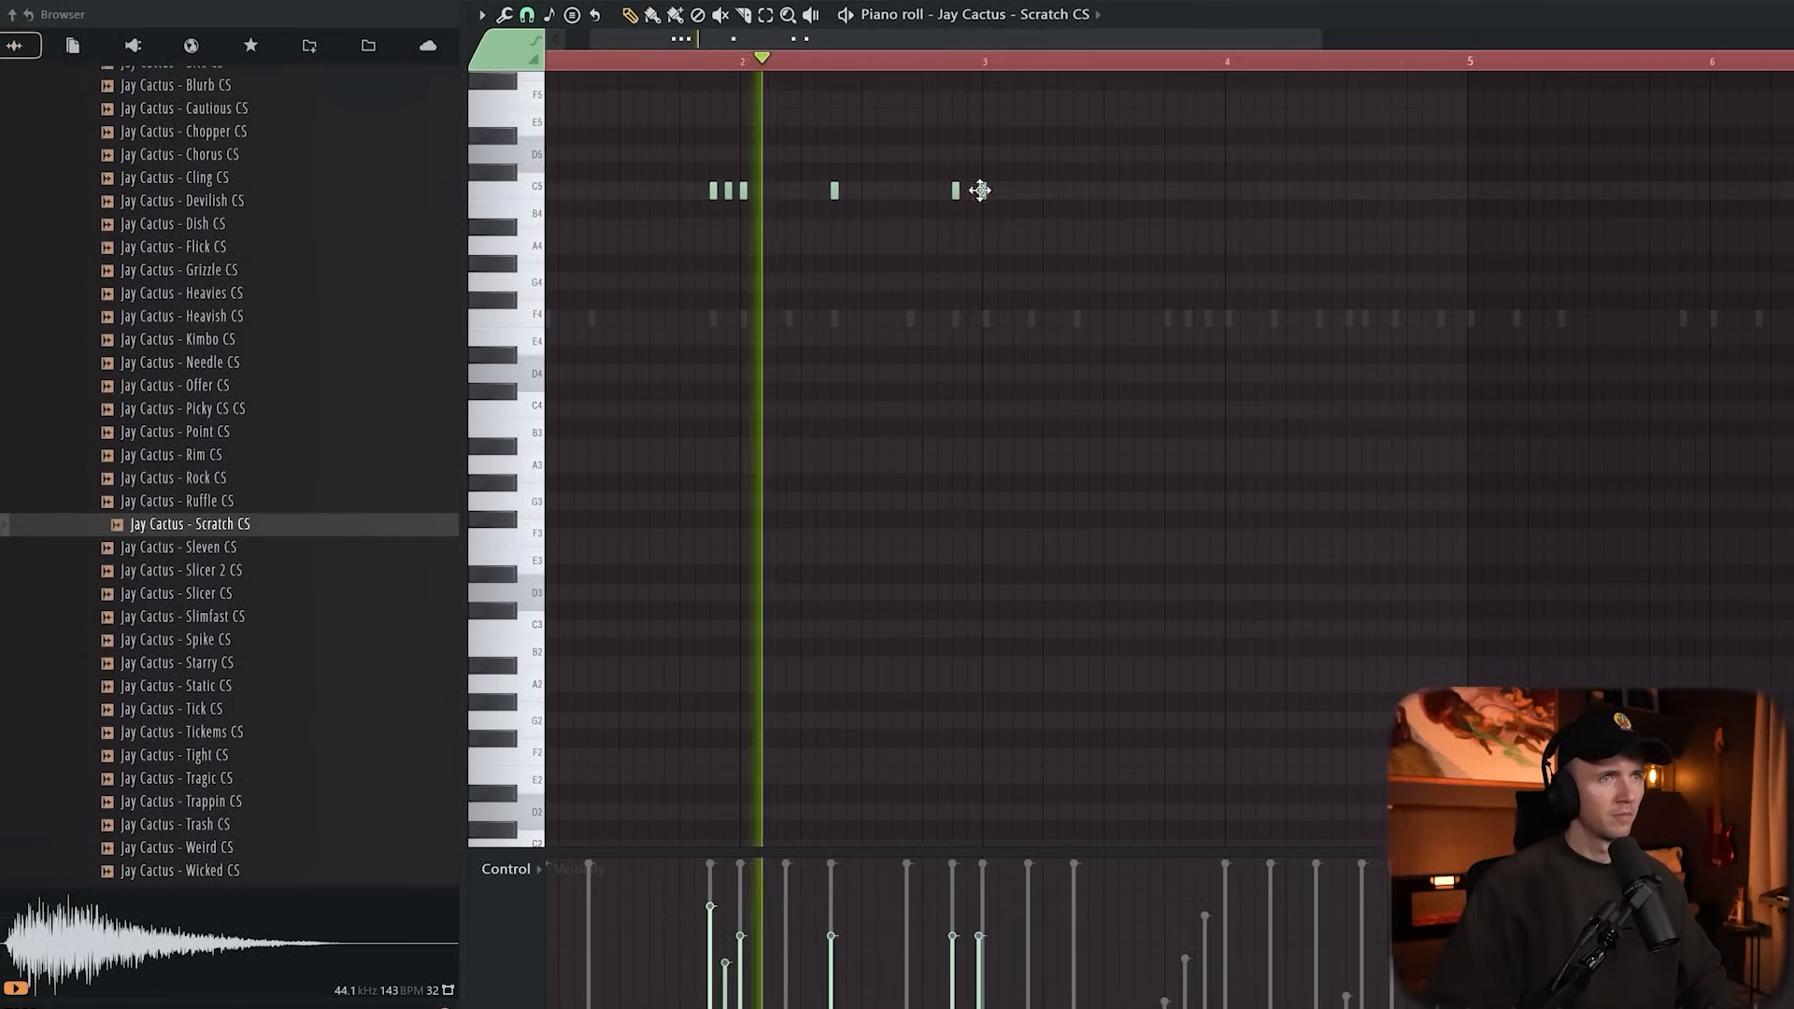
{"action": "left_click", "coordinate": [953, 966]}
{"action": "left_click", "coordinate": [980, 906]}
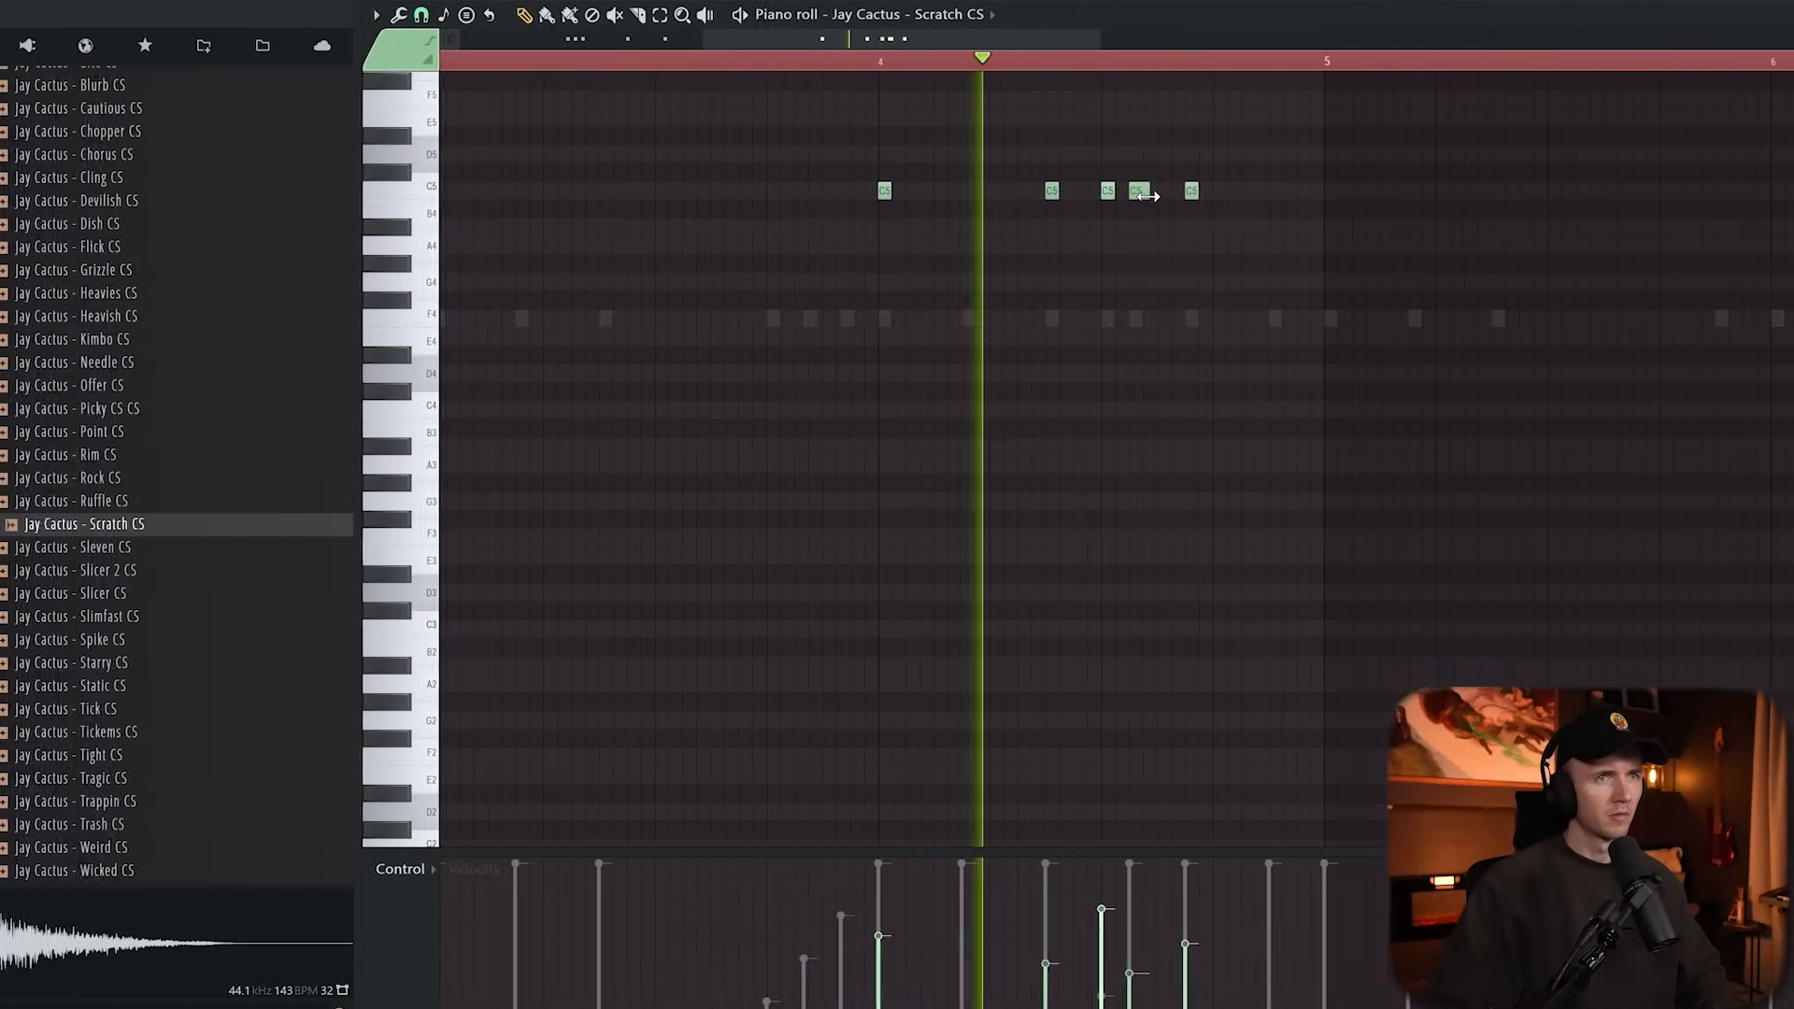
- Chop two Scratch CS notes in bar 4 into fast rolls at F6 and B5, with falling velocities on the first
{"action": "left_click", "coordinate": [1126, 189]}
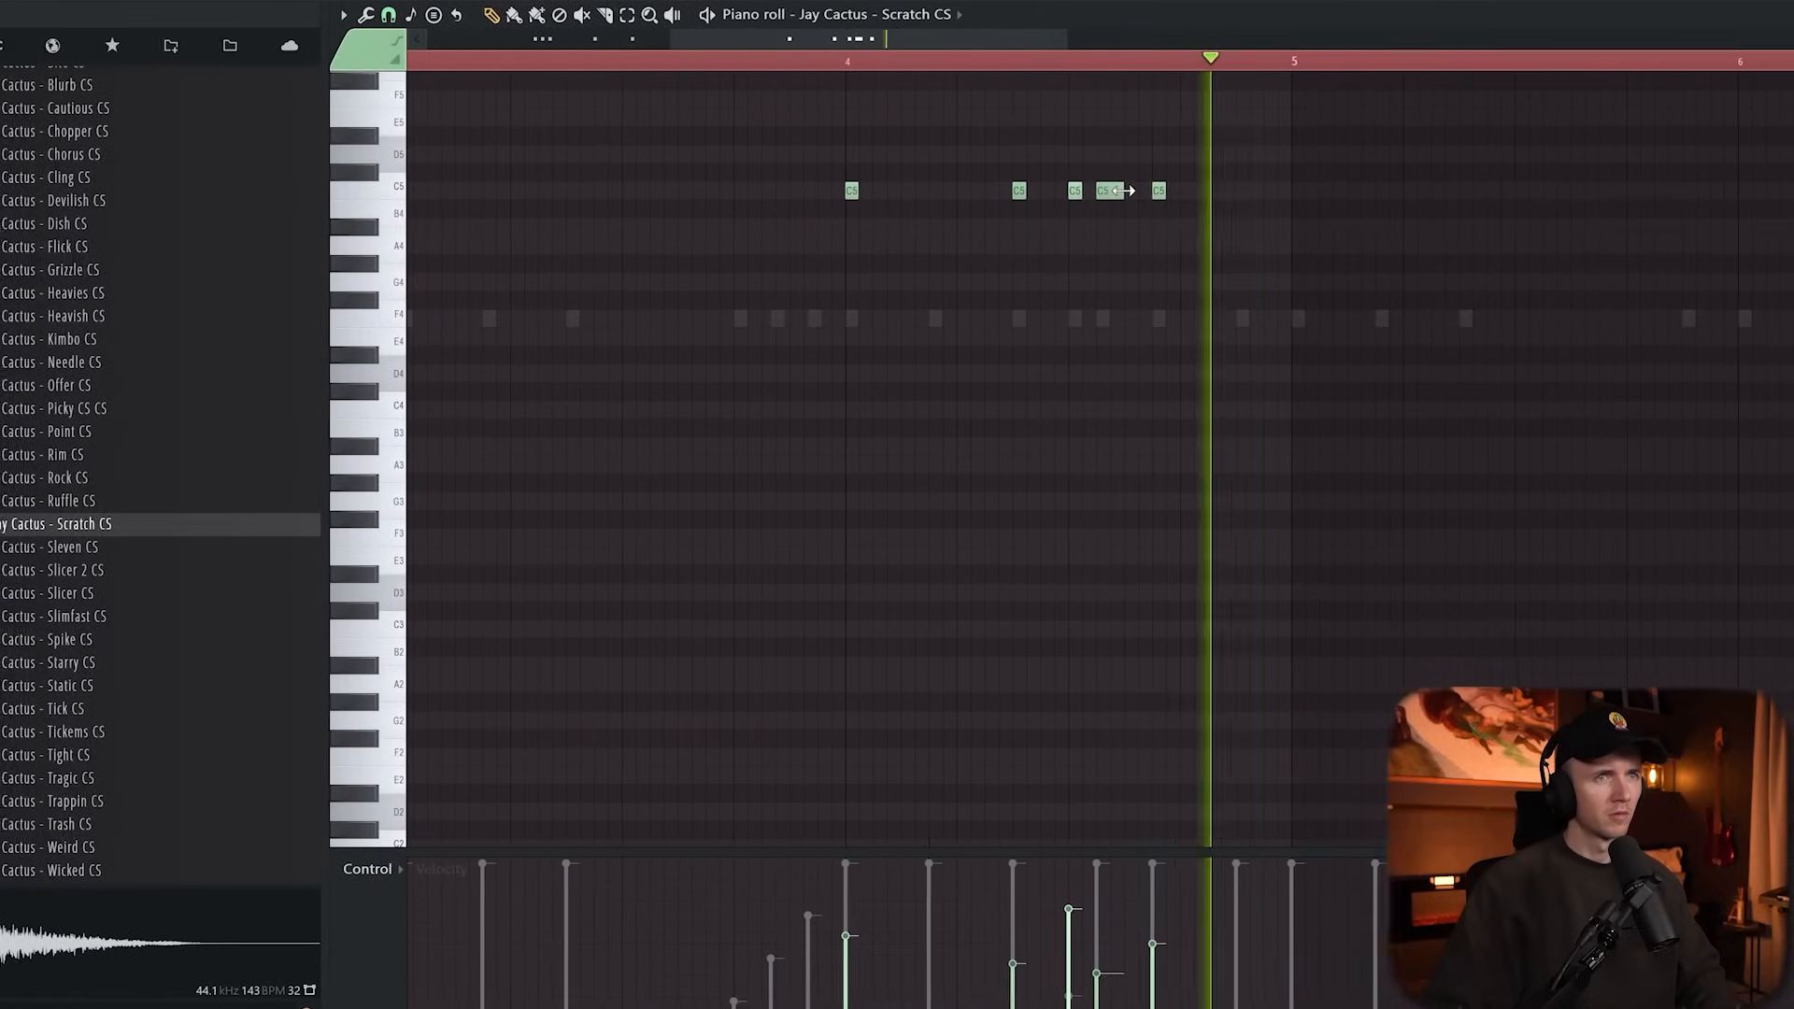
{"action": "left_click", "coordinate": [1117, 191]}
{"action": "key", "text": "alt+u"}
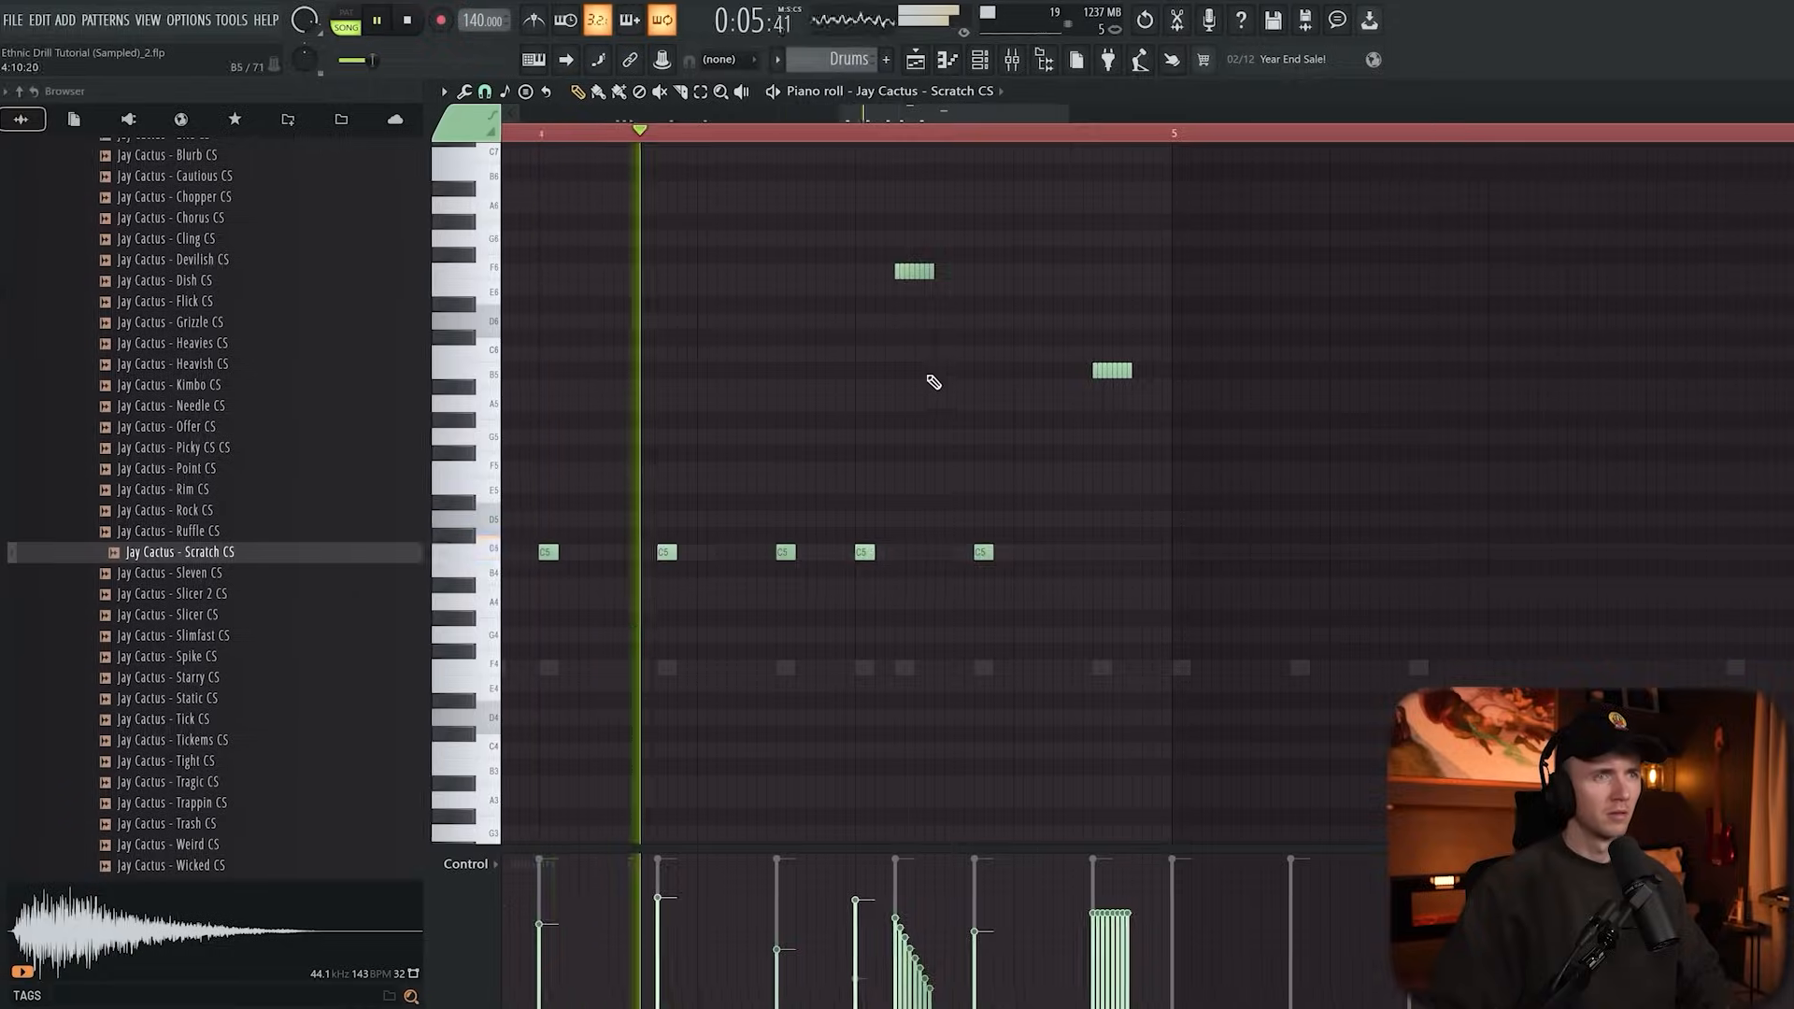
{"action": "scroll", "coordinate": [934, 383], "scroll_direction": "down", "scroll_amount": 3}
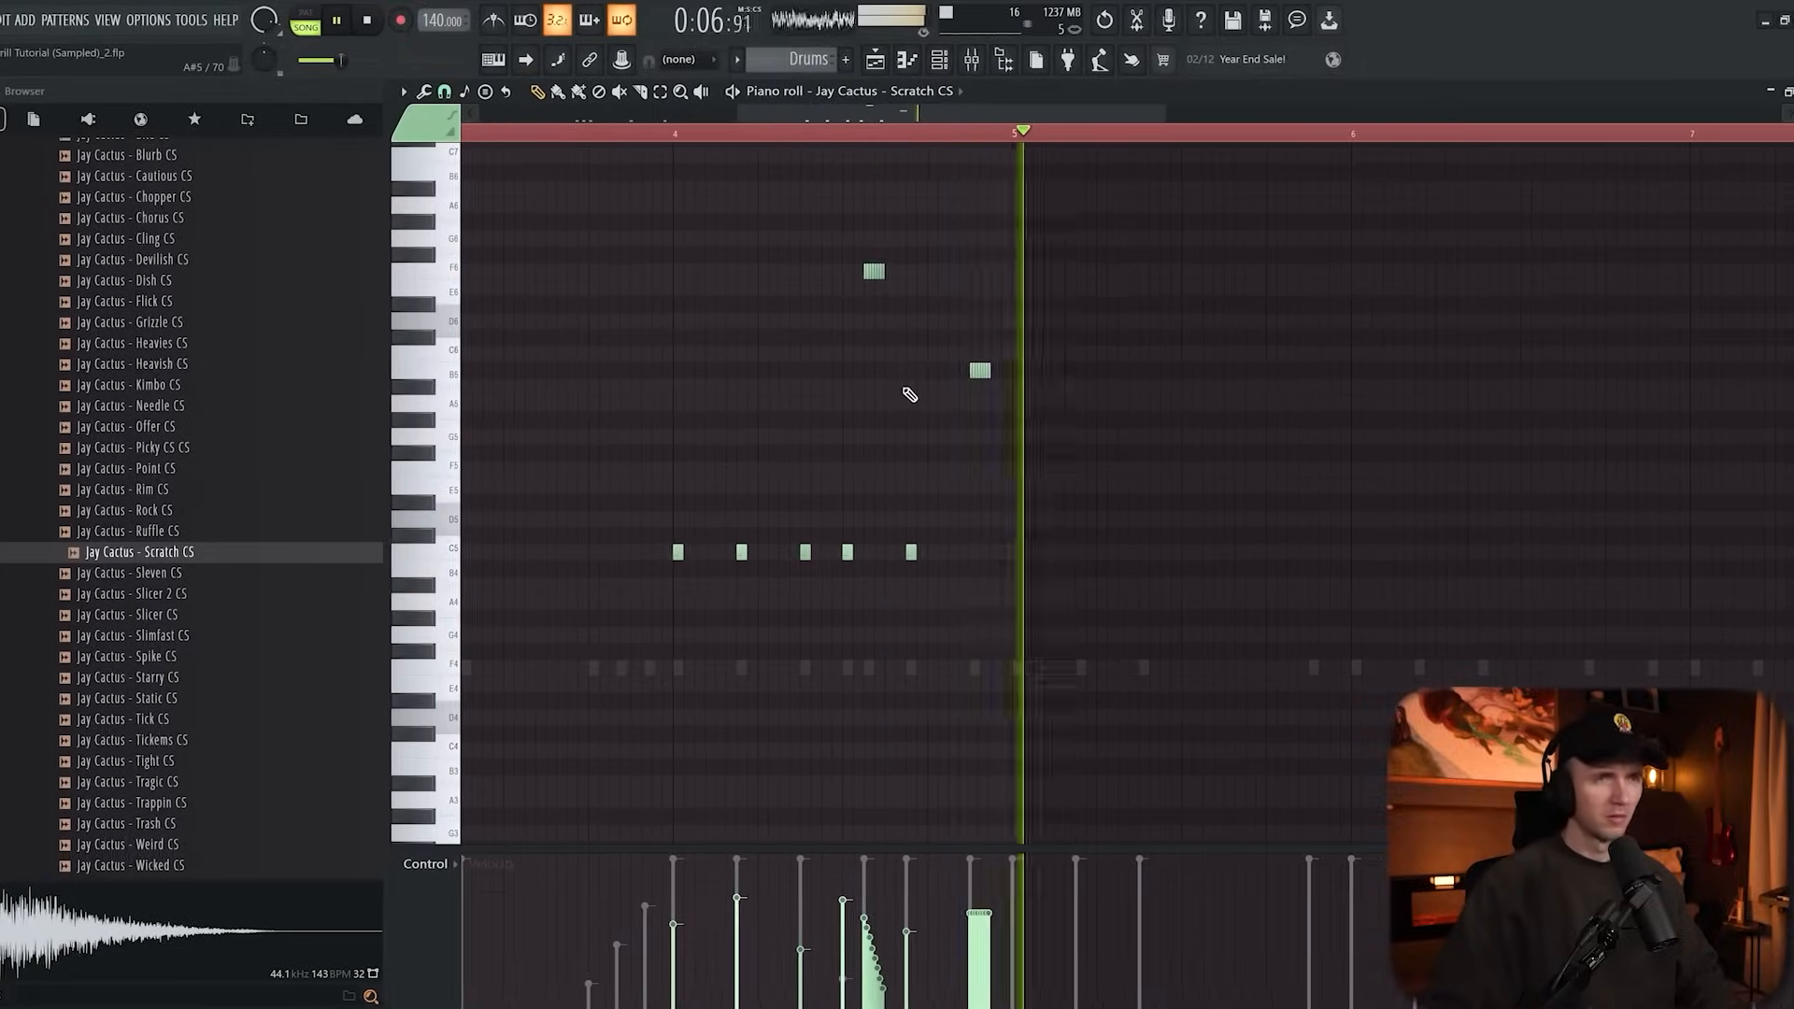